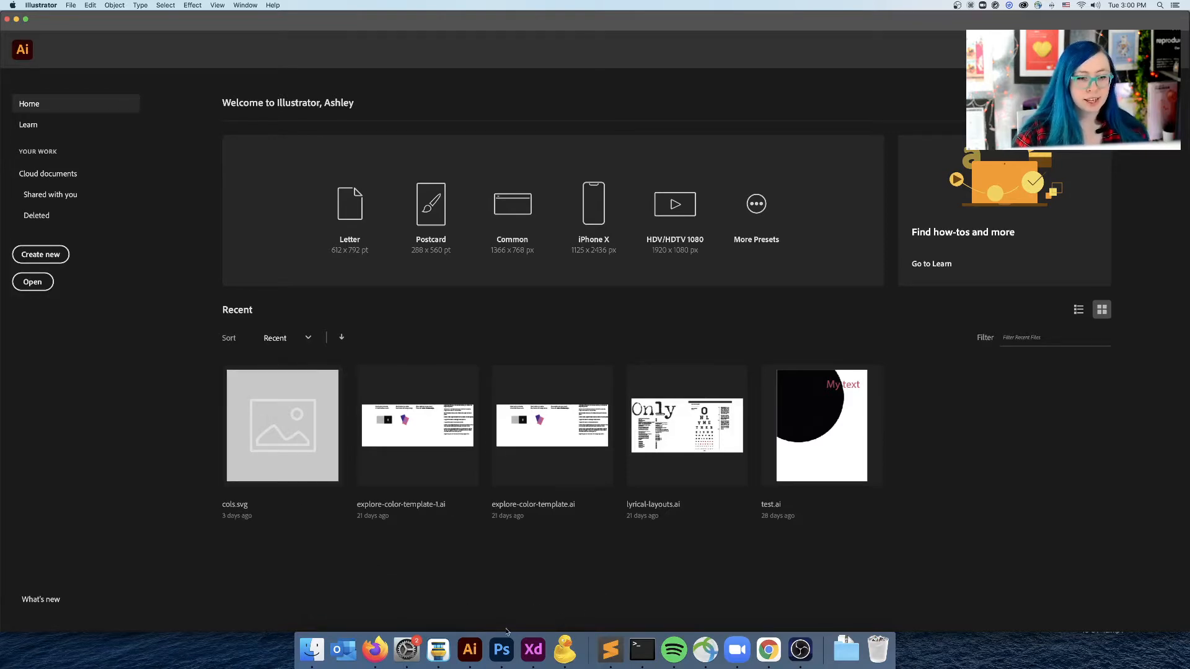
View the Learn tutorials in Illustrator, and switch to Photoshop to view its Learn tutorials as well.
{"action": "left_click", "coordinate": [45, 129]}
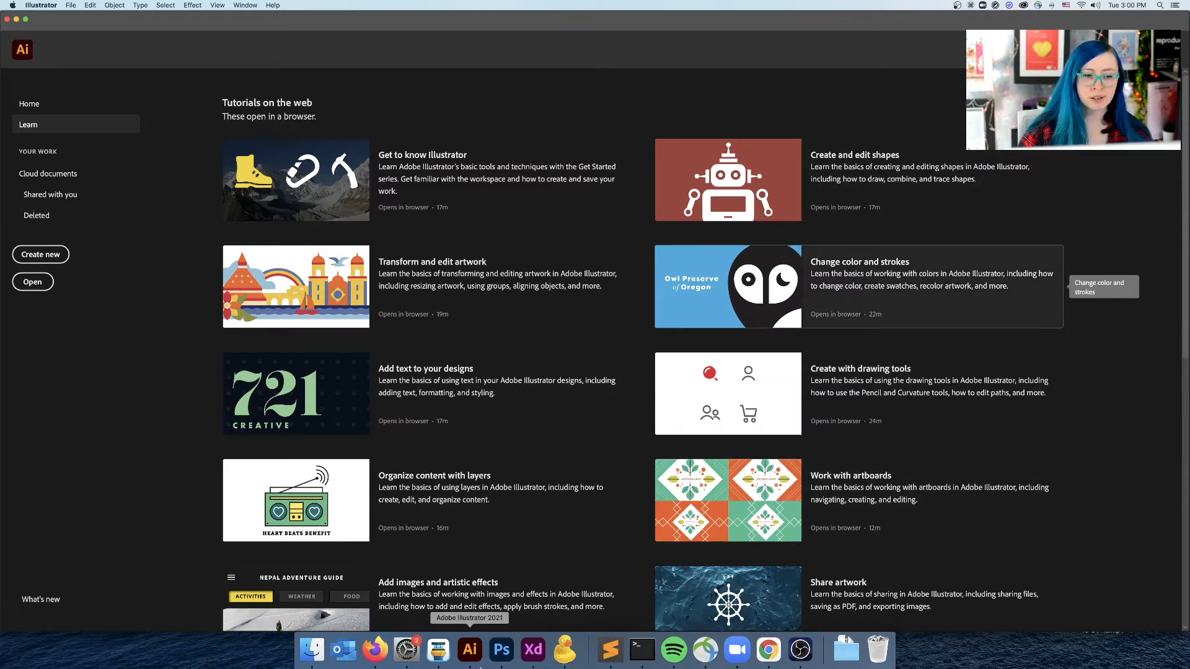
{"action": "left_click", "coordinate": [503, 651]}
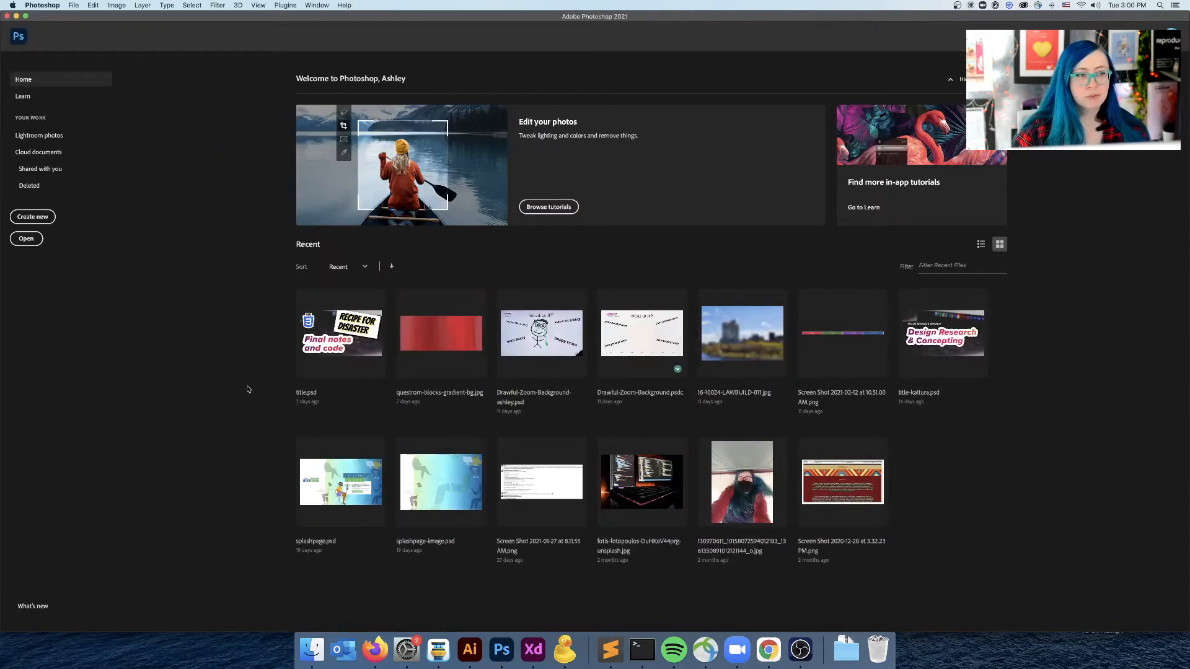
{"action": "scroll", "coordinate": [32, 92], "scroll_direction": "up", "scroll_amount": 3}
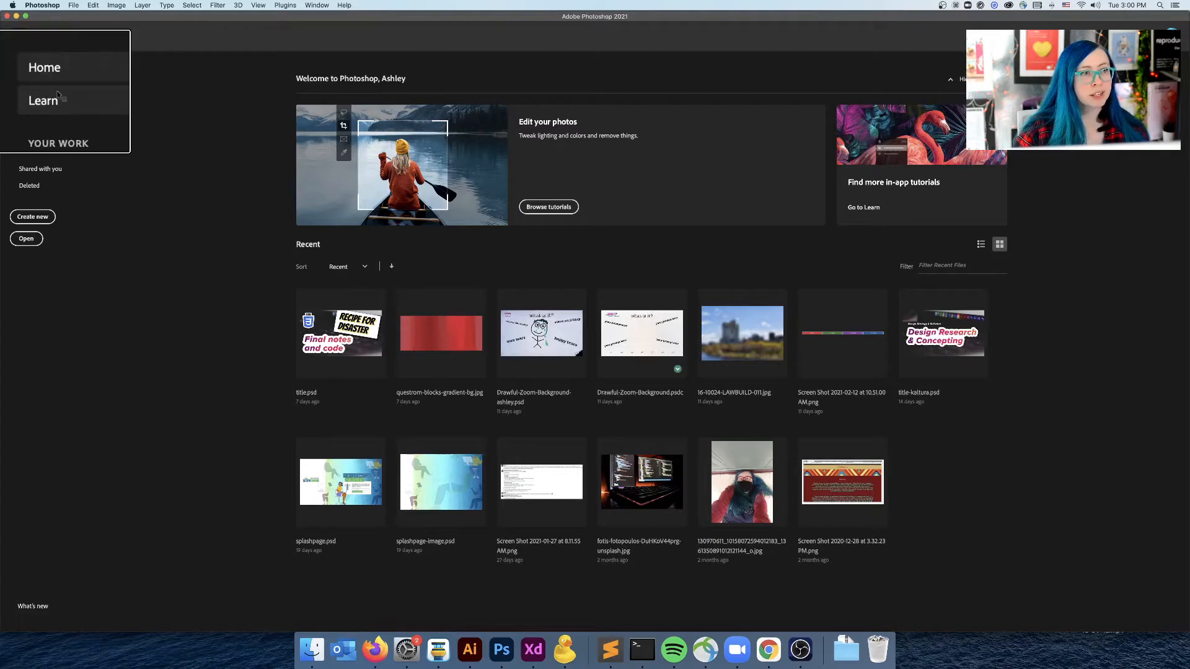
{"action": "left_click", "coordinate": [30, 95]}
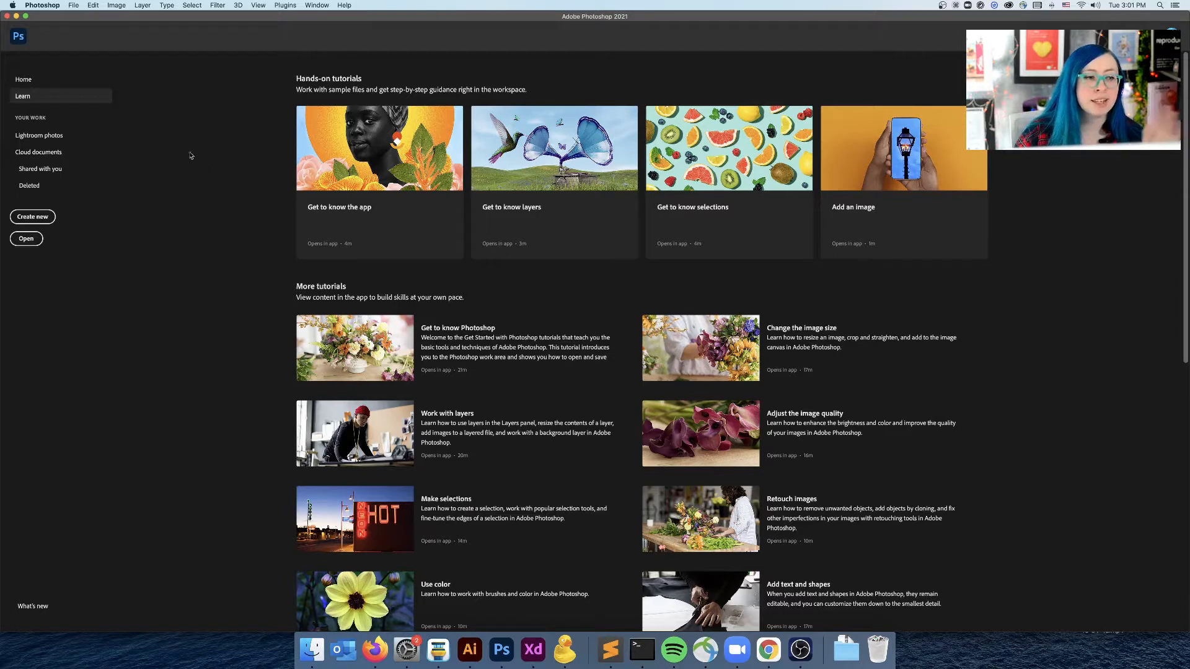
Create a new 1200 x 675 px document at 72 ppi and paste in the copied sunscreen product photo from Unsplash.
{"action": "left_click", "coordinate": [34, 217]}
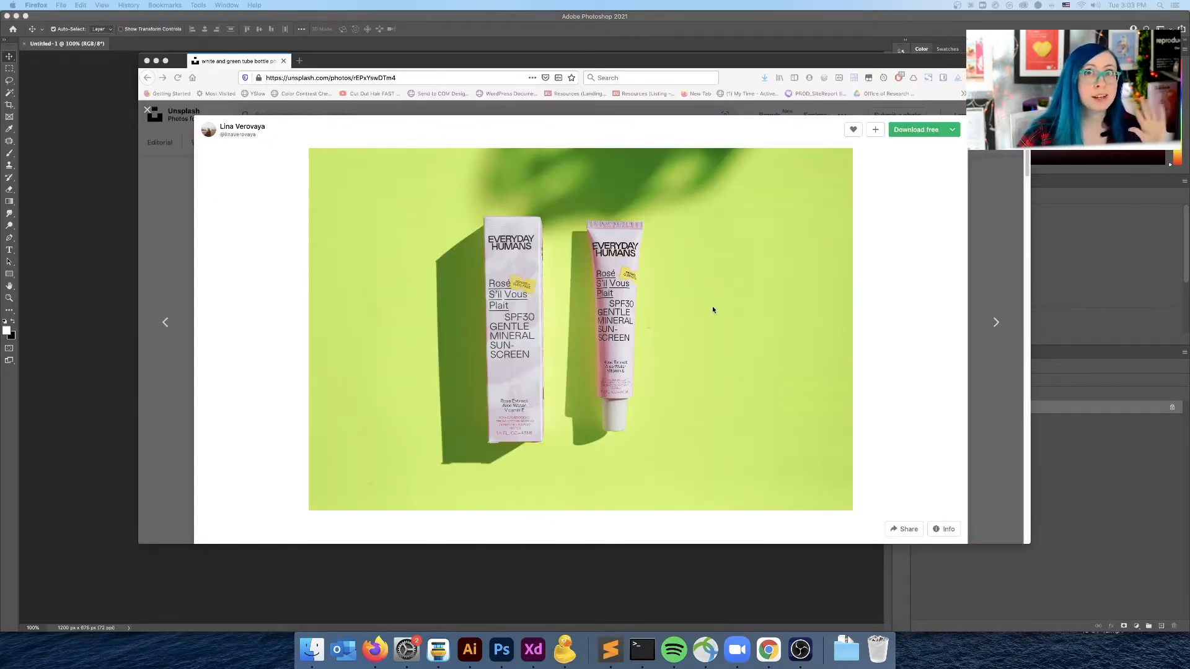
{"action": "key", "text": "alt+super+8"}
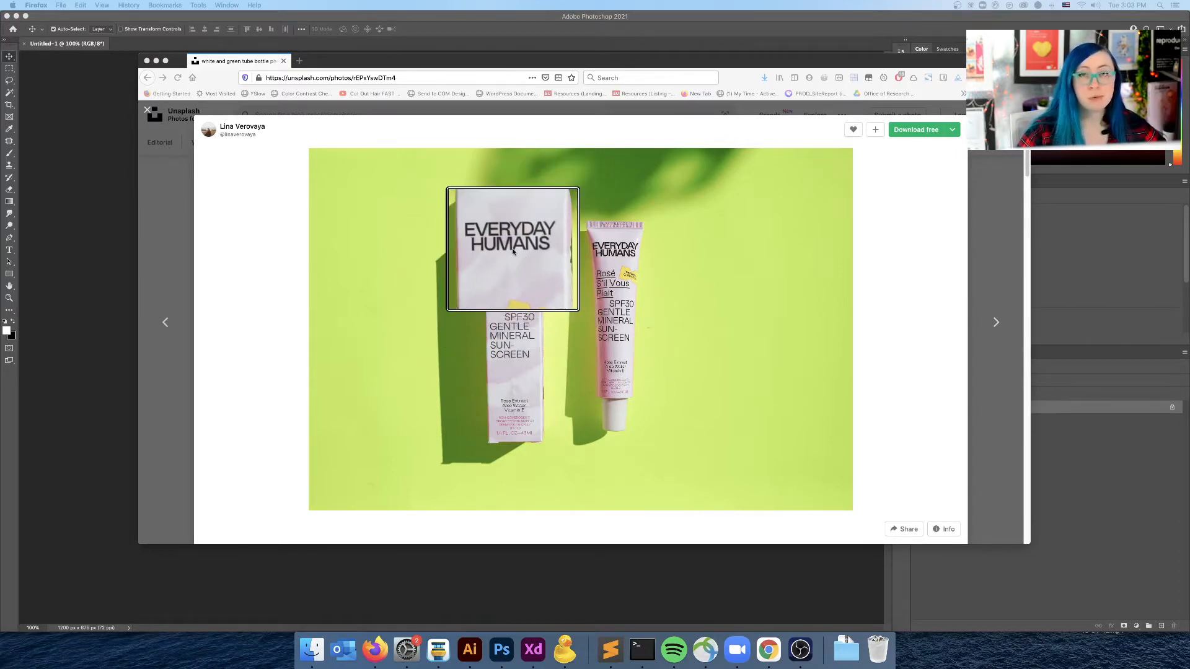
{"action": "key", "text": "alt+super+8"}
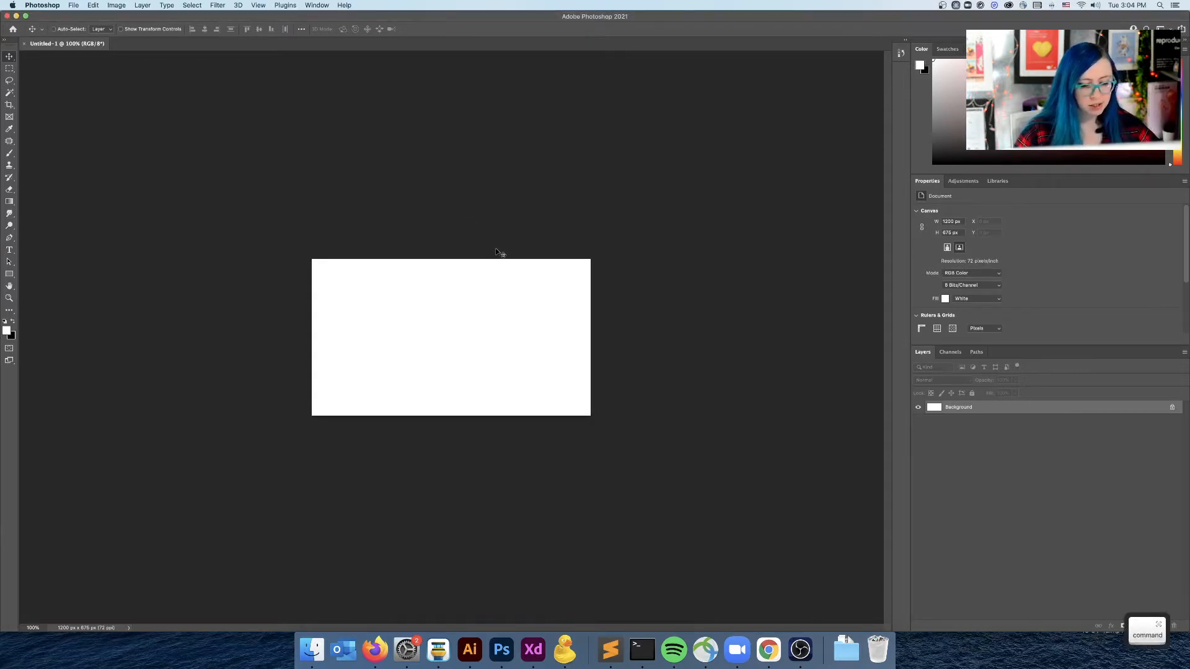
{"action": "key", "text": "super+v"}
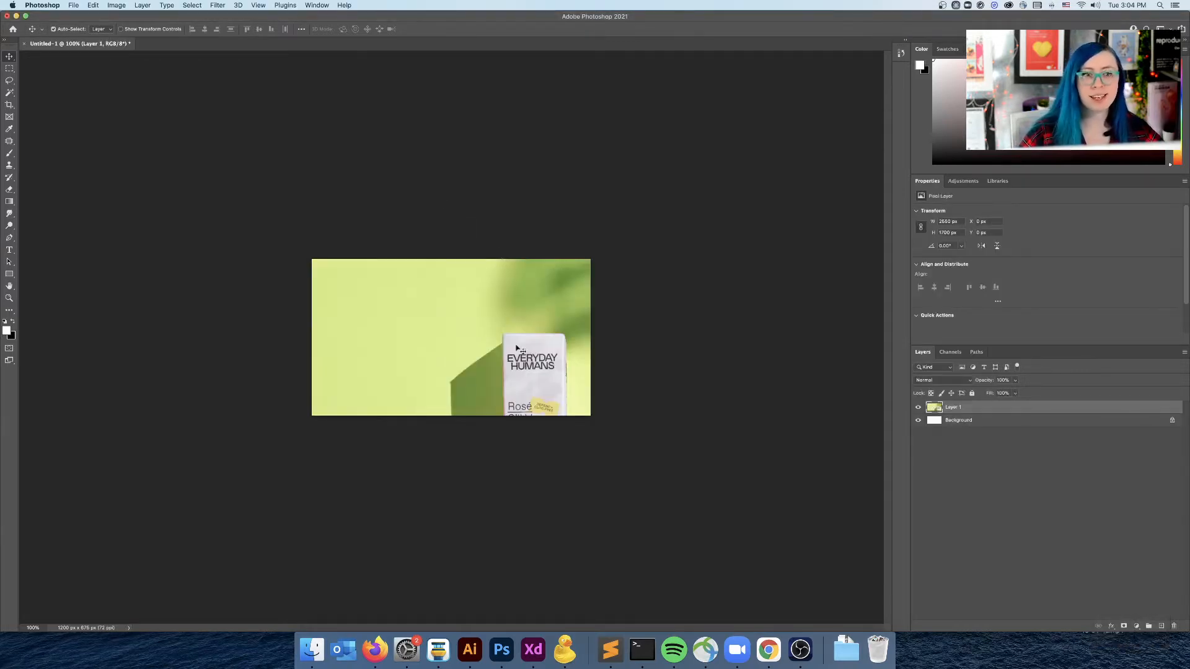
Examine the individual pixels along the edge of the box's shadow in the pasted photo at 6400% magnification.
{"action": "scroll", "coordinate": [531, 388], "scroll_direction": "up", "scroll_amount": 3}
{"action": "scroll", "coordinate": [535, 364], "scroll_direction": "down", "scroll_amount": 3}
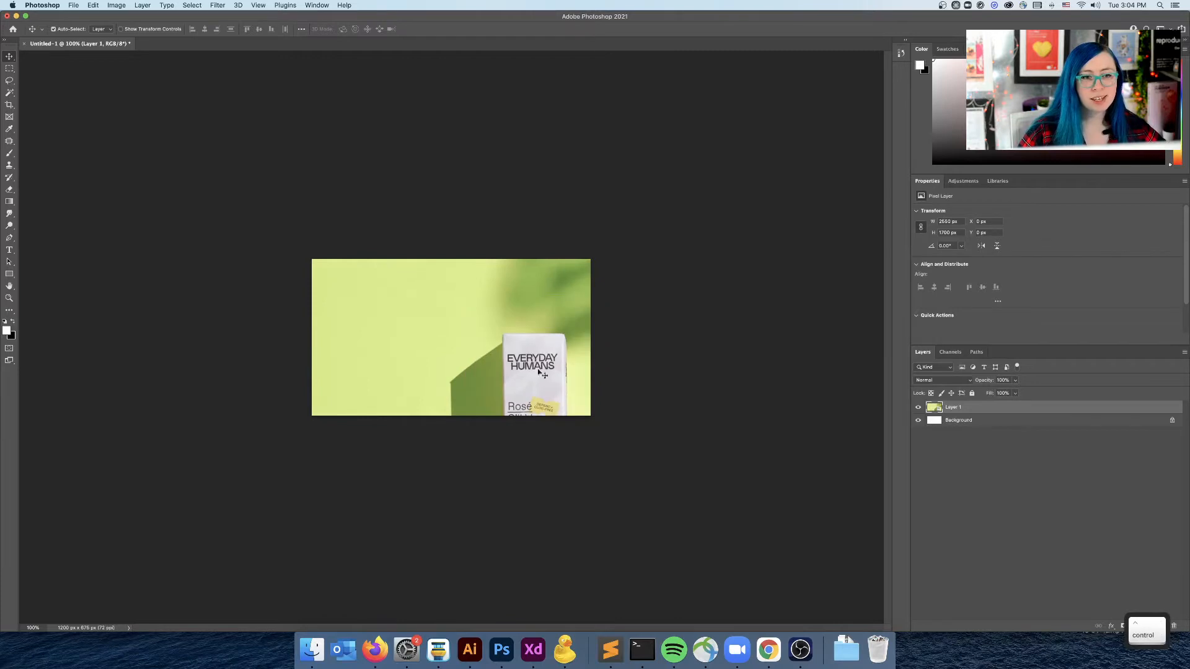
{"action": "scroll", "coordinate": [976, 414], "scroll_direction": "up", "scroll_amount": 3}
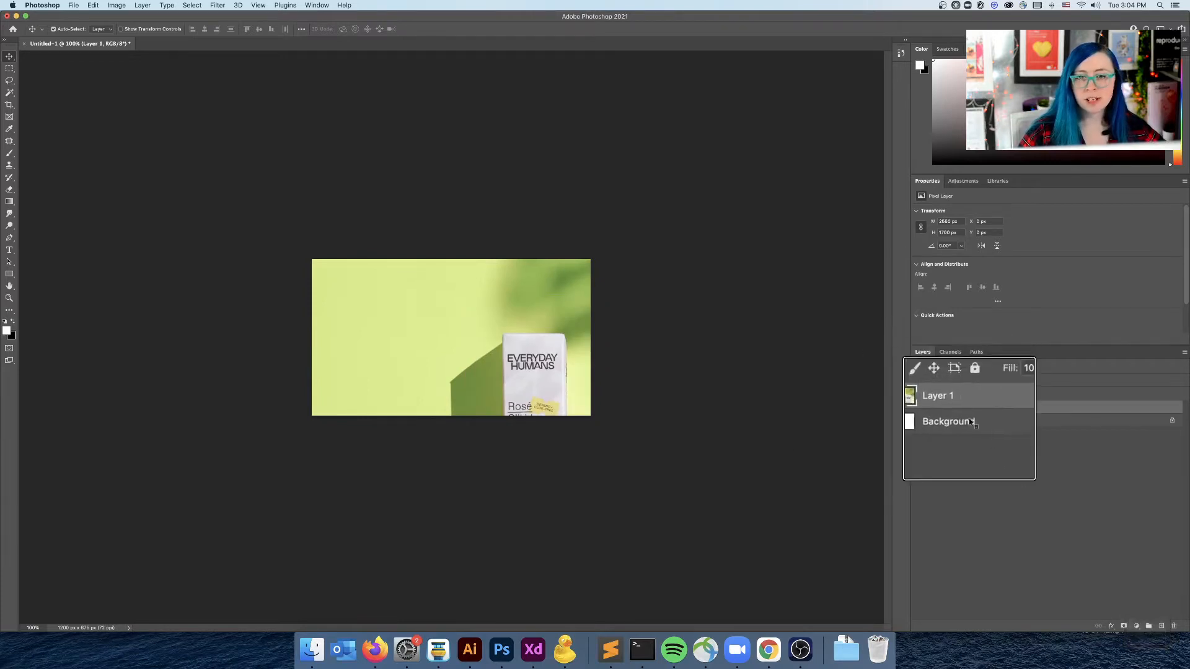
{"action": "scroll", "coordinate": [899, 372], "scroll_direction": "down", "scroll_amount": 3}
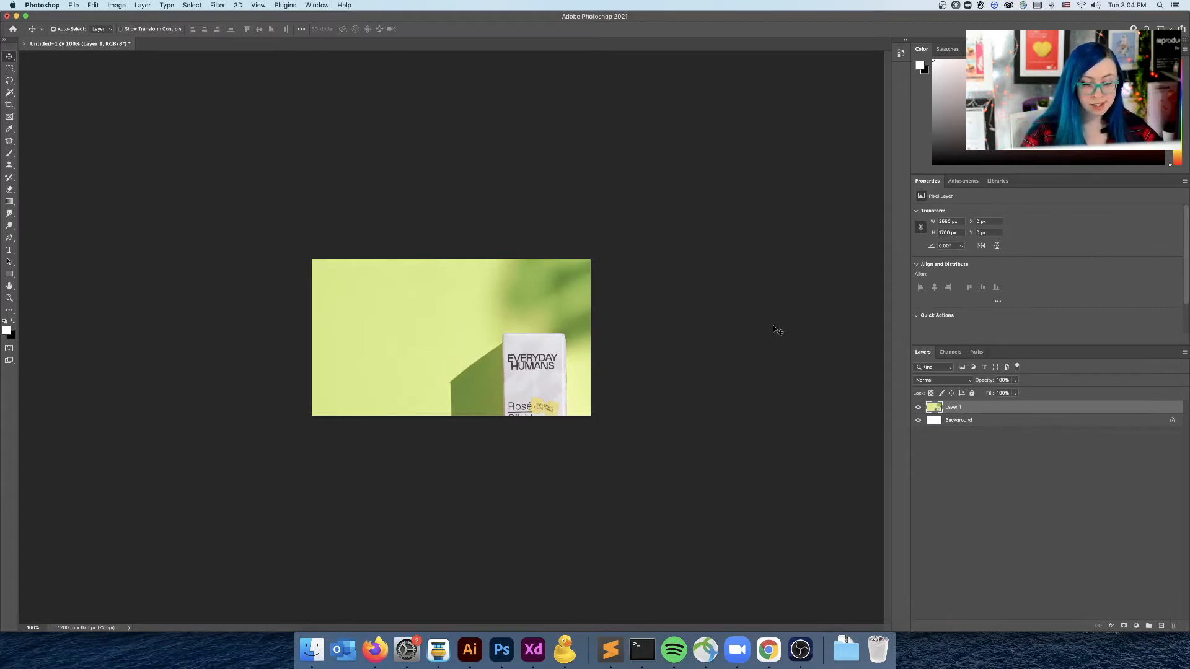
{"action": "key", "text": "super+equal"}
{"action": "key", "text": "super+equal"}
{"action": "key", "text": "super+equal"}
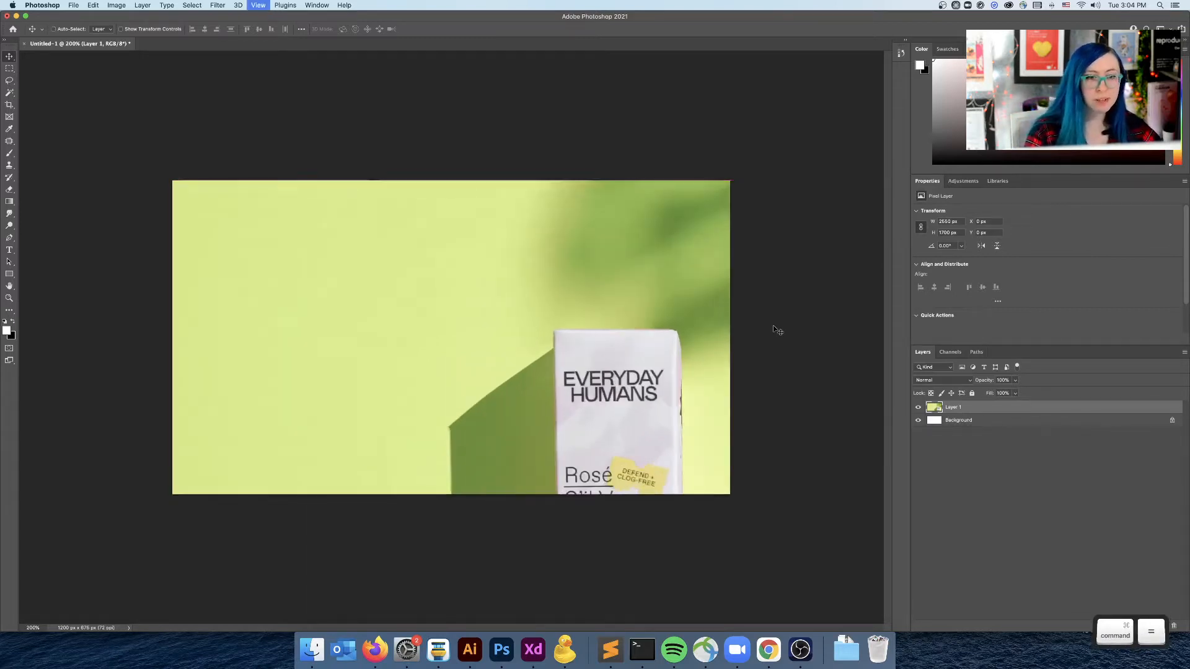
{"action": "key", "text": "super+equal"}
{"action": "key", "text": "super+equal"}
{"action": "key", "text": "super+equal"}
{"action": "key", "text": "super+equal"}
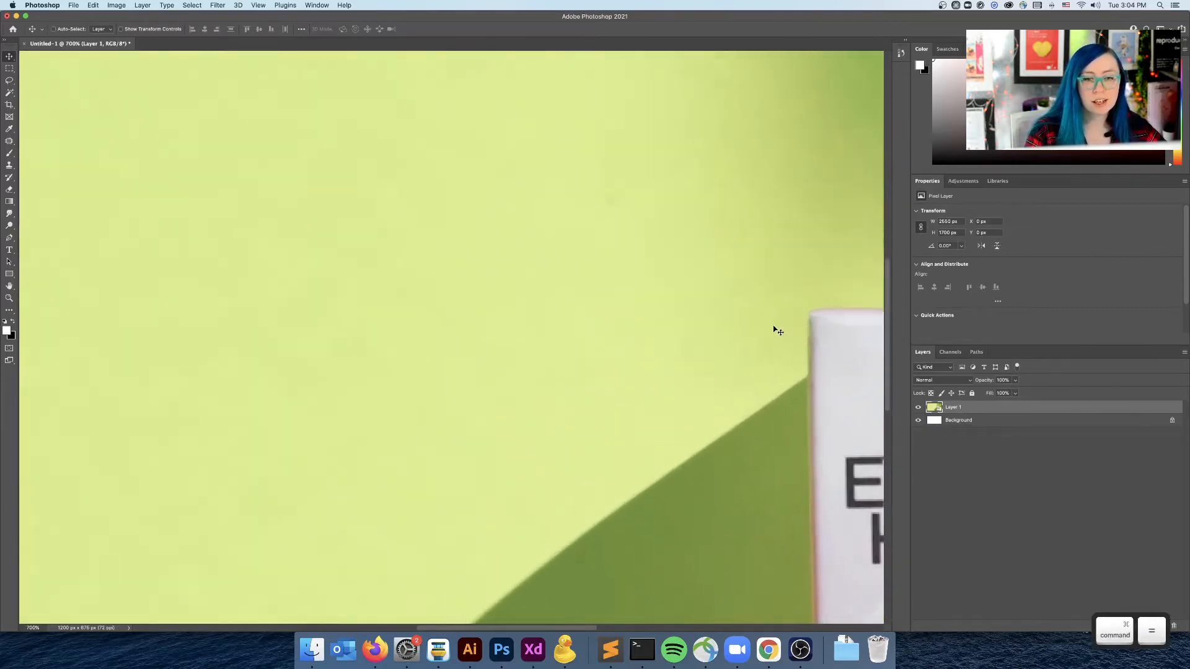
{"action": "key", "text": "space"}
{"action": "left_click_drag", "start_coordinate": [773, 326], "coordinate": [515, 218]}
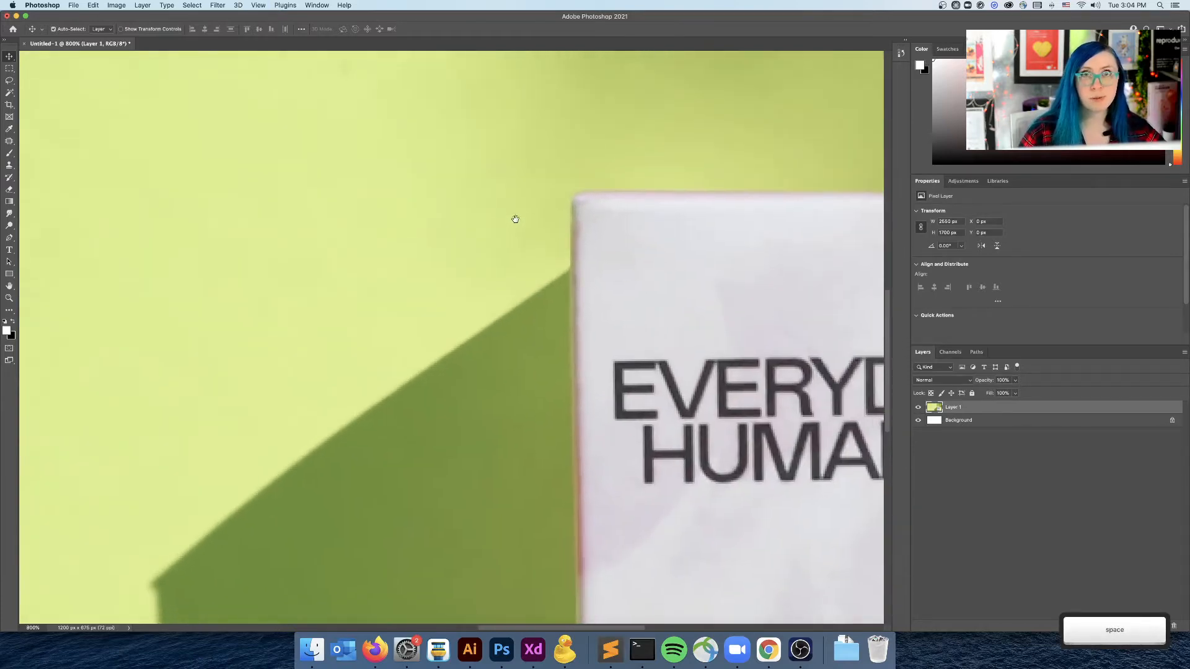
{"action": "key", "text": "super+equal"}
{"action": "key", "text": "super+equal"}
{"action": "key", "text": "super+equal"}
{"action": "key", "text": "super+equal"}
{"action": "key", "text": "super+equal"}
{"action": "key", "text": "super+equal"}
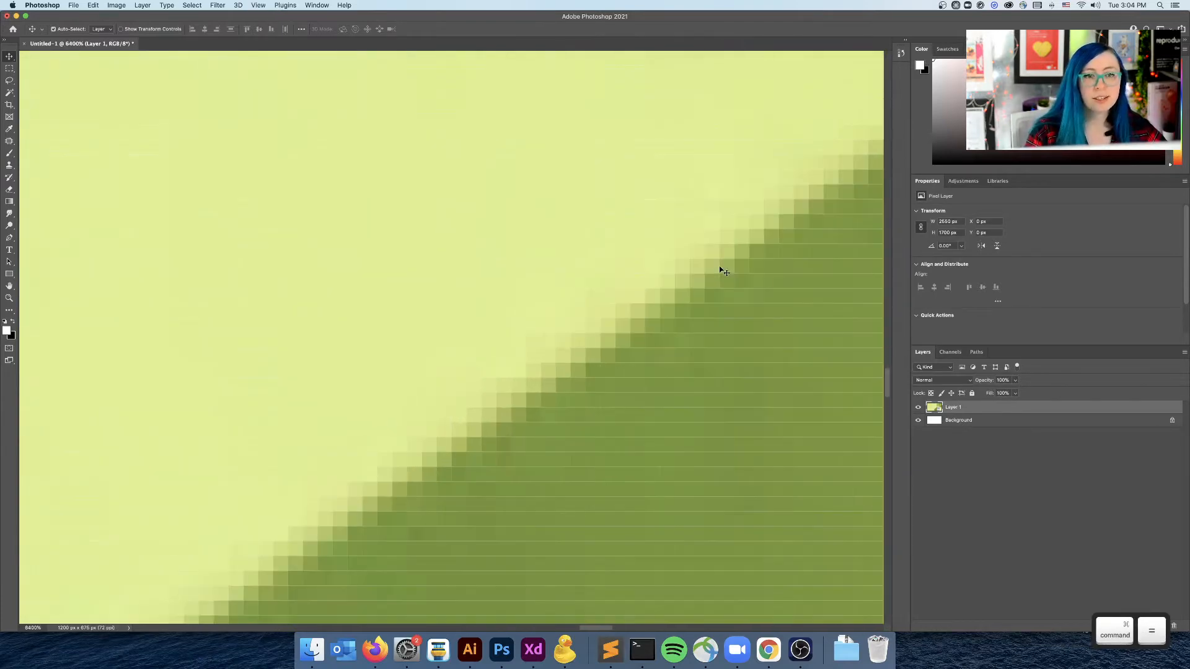
{"action": "left_click_drag", "start_coordinate": [805, 358], "coordinate": [631, 321]}
{"action": "scroll", "coordinate": [565, 216], "scroll_direction": "up", "scroll_amount": 3}
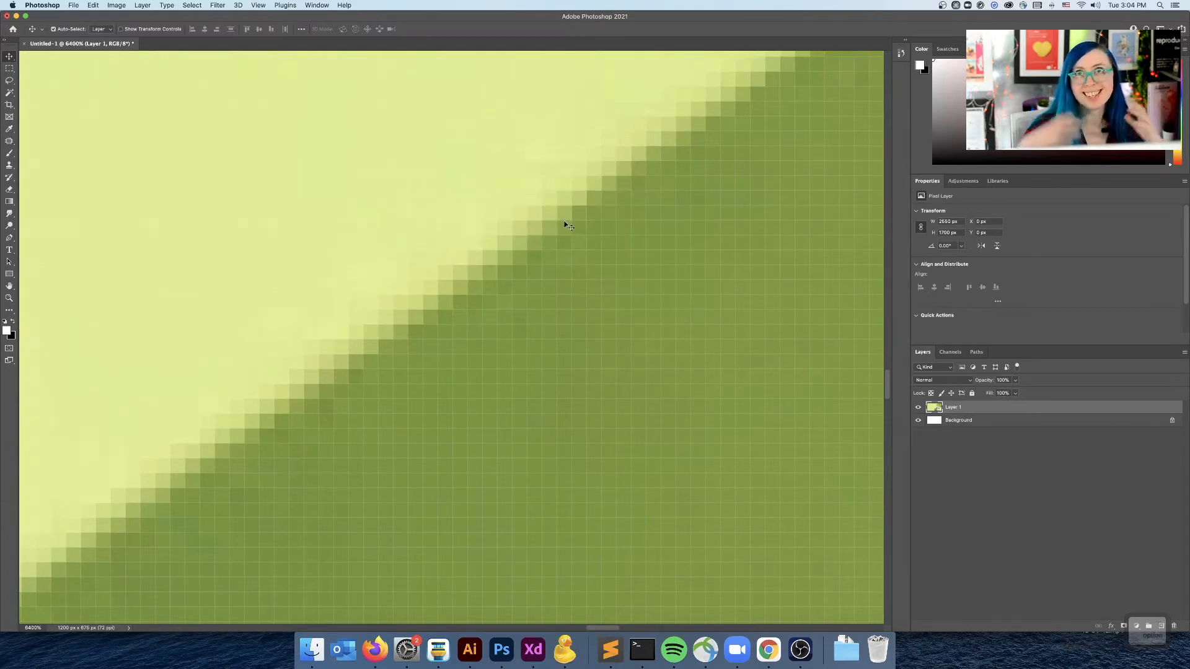
{"action": "left_click_drag", "start_coordinate": [662, 377], "coordinate": [481, 291]}
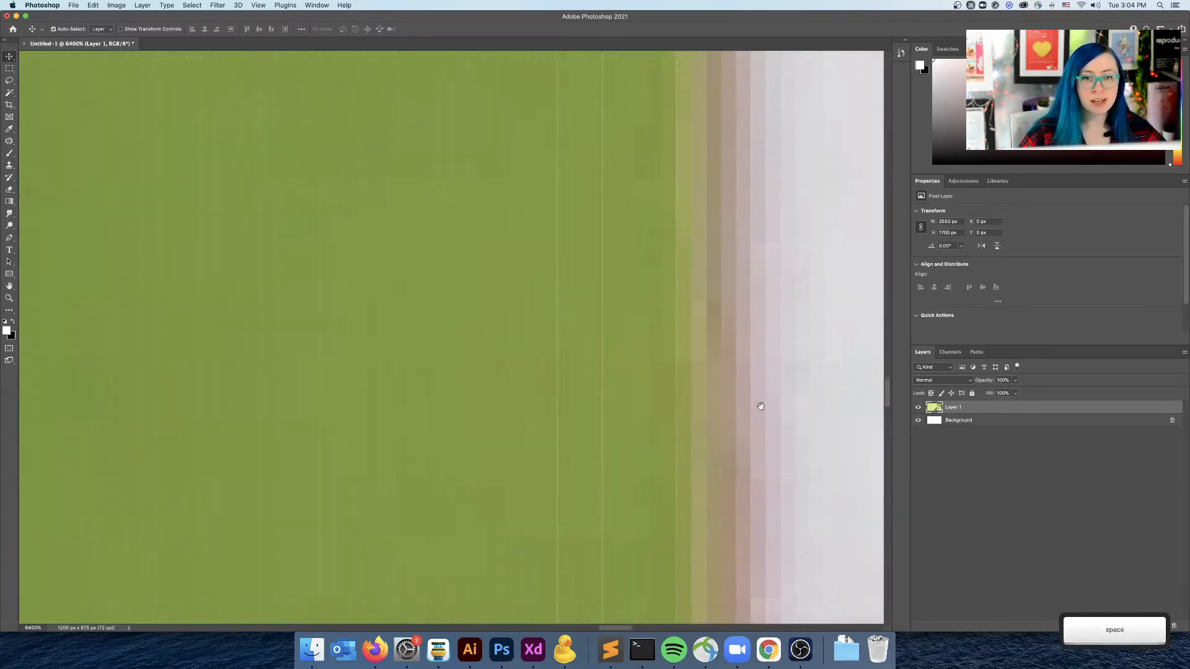
Examine the pixels of the box's edge and the first letter of its EVERYDAY lettering at up to 12800%.
{"action": "left_click_drag", "start_coordinate": [832, 407], "coordinate": [618, 361]}
{"action": "left_click_drag", "start_coordinate": [799, 348], "coordinate": [632, 334]}
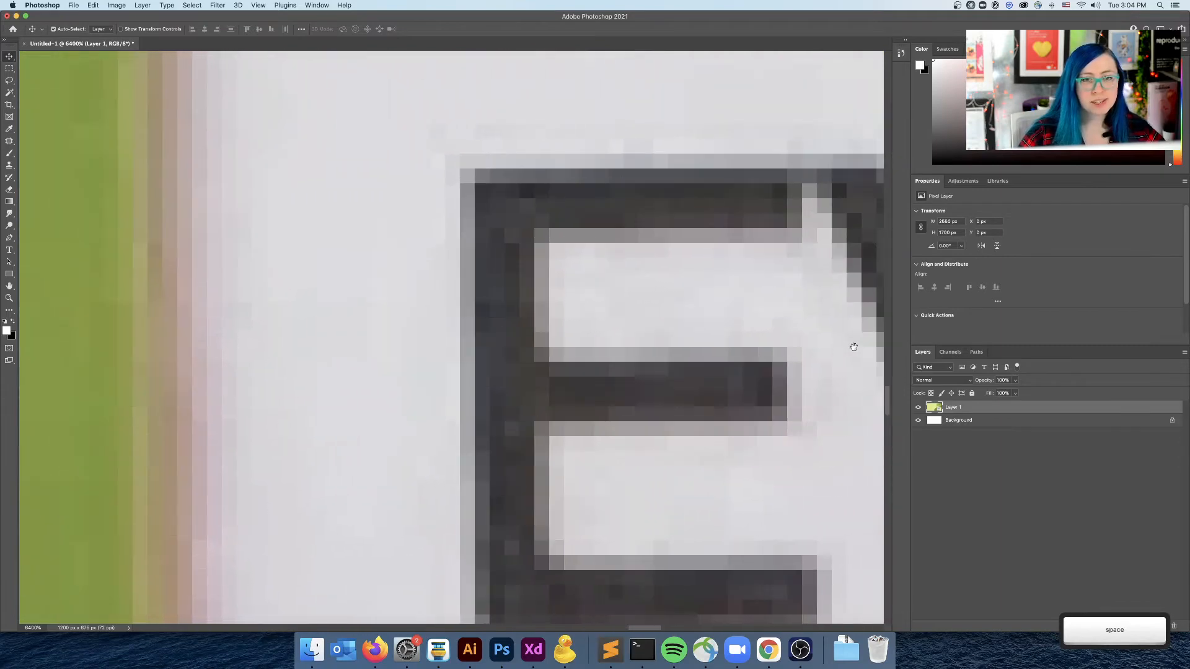
{"action": "left_click_drag", "start_coordinate": [845, 257], "coordinate": [757, 251]}
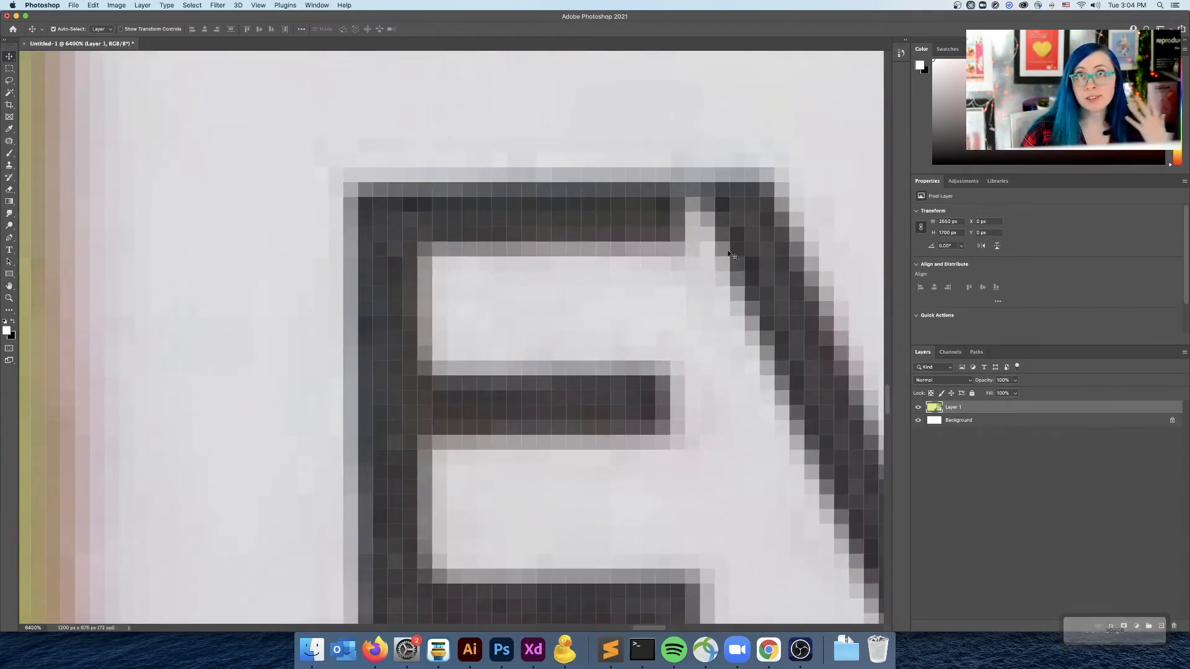
{"action": "key", "text": "super+equal"}
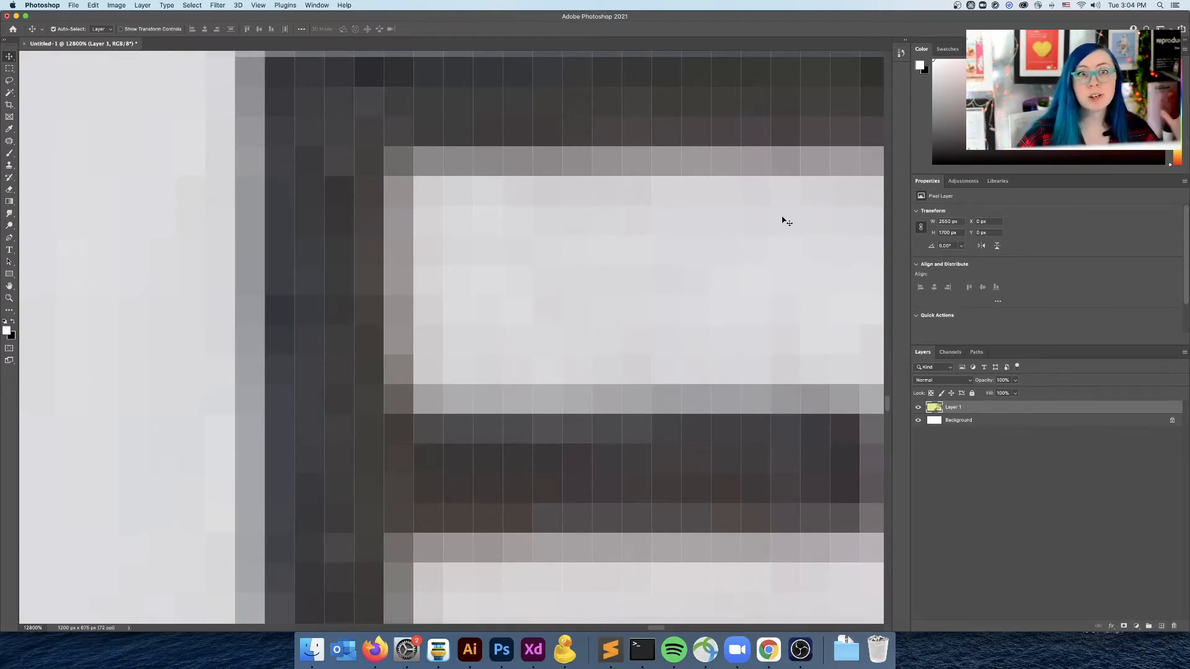
Switch to Illustrator and create a new blank CMYK document.
{"action": "left_click", "coordinate": [470, 650]}
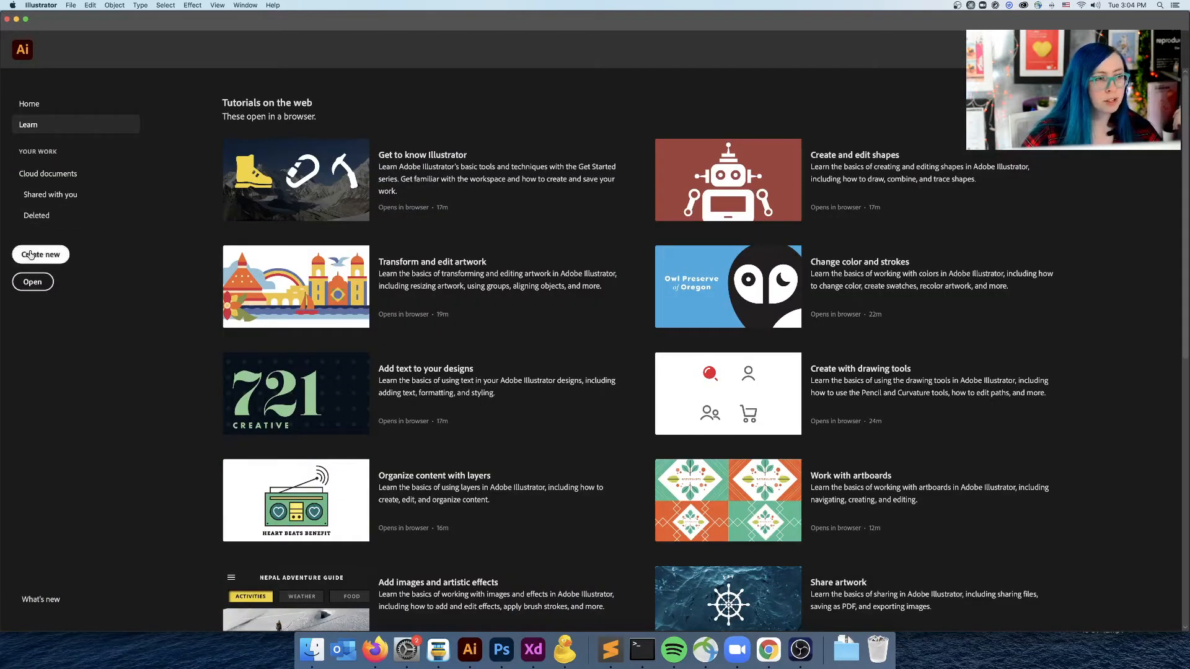
{"action": "left_click", "coordinate": [49, 256]}
{"action": "left_click", "coordinate": [823, 505]}
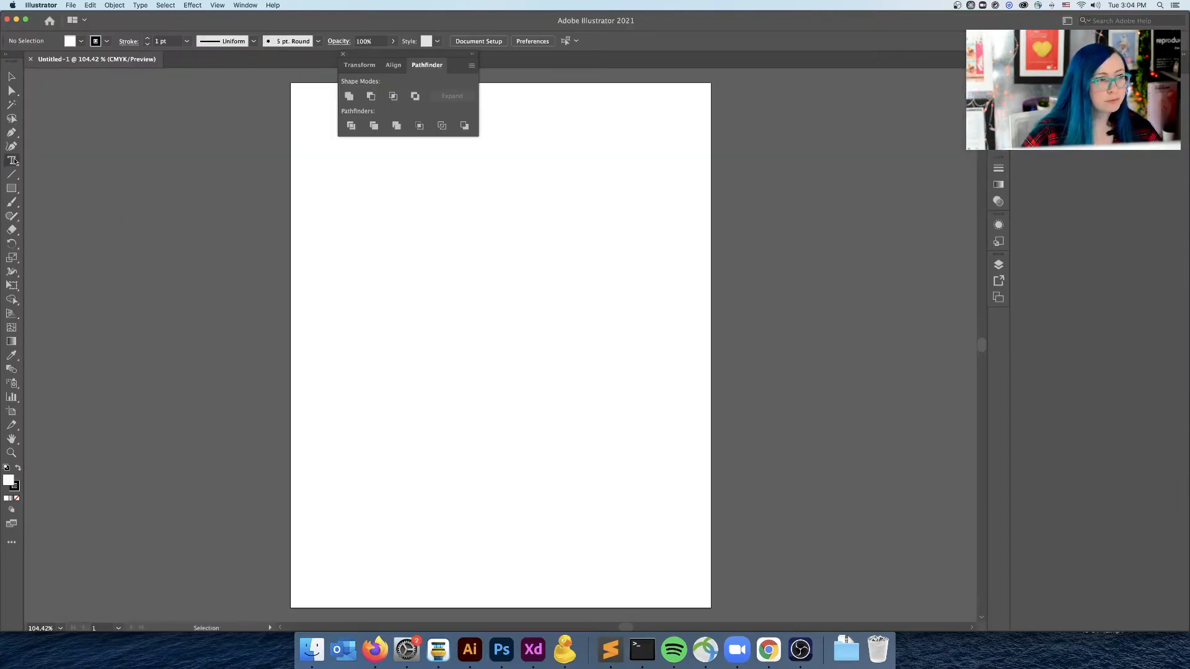
Add a "Lorem ipsum" point text to the artboard, scale it up to about 65 pt and deselect it.
{"action": "left_click", "coordinate": [14, 161]}
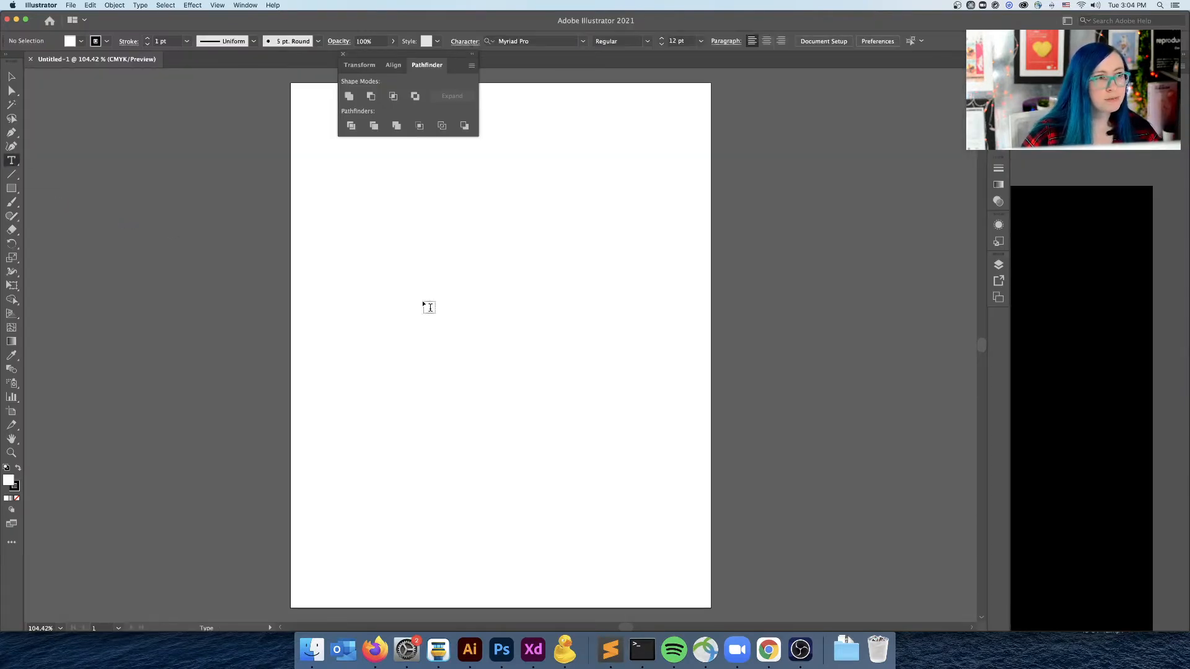
{"action": "left_click", "coordinate": [386, 289]}
{"action": "key", "text": "Escape"}
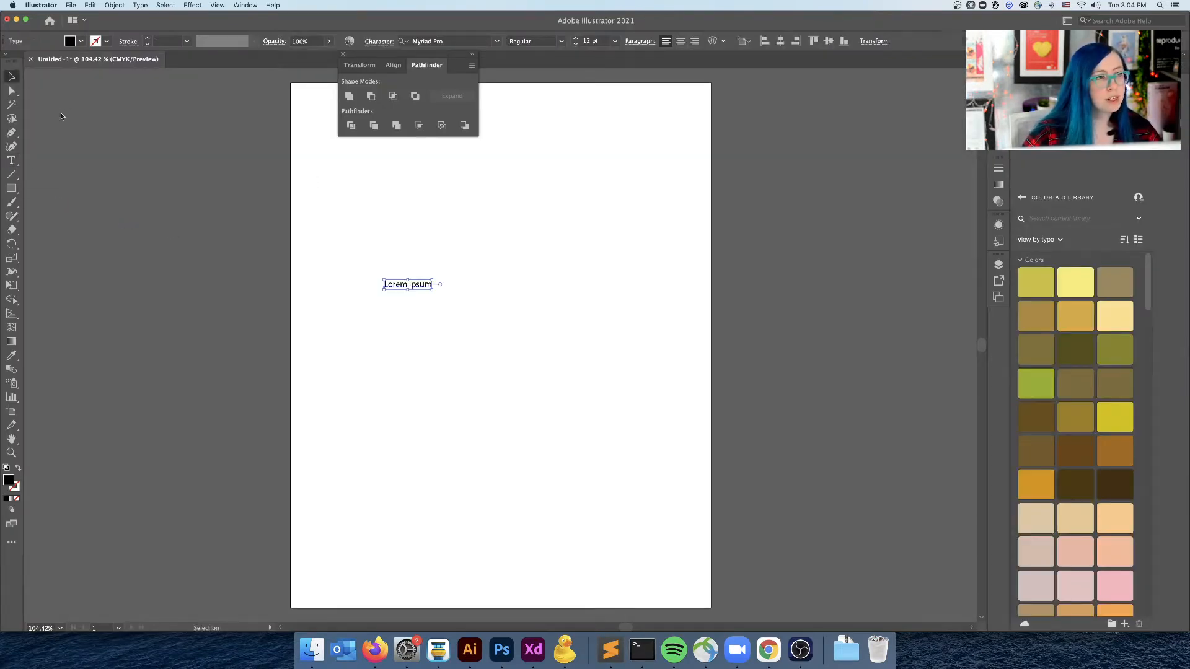
{"action": "left_click_drag", "start_coordinate": [434, 290], "coordinate": [637, 420]}
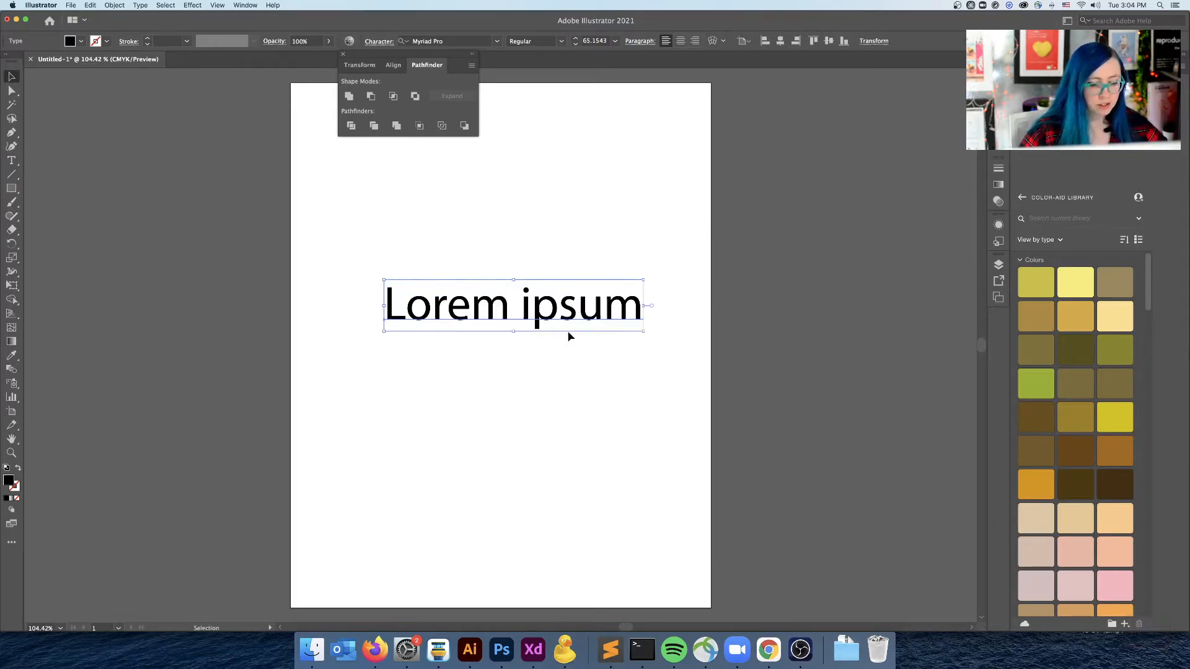
{"action": "left_click", "coordinate": [633, 407]}
Examine the curved edges of the letter p in "ipsum" at up to 6400% magnification.
{"action": "key", "text": "super+equal"}
{"action": "key", "text": "super+equal"}
{"action": "key", "text": "super+equal"}
{"action": "key", "text": "super+equal"}
{"action": "key", "text": "super+equal"}
{"action": "key", "text": "super+equal"}
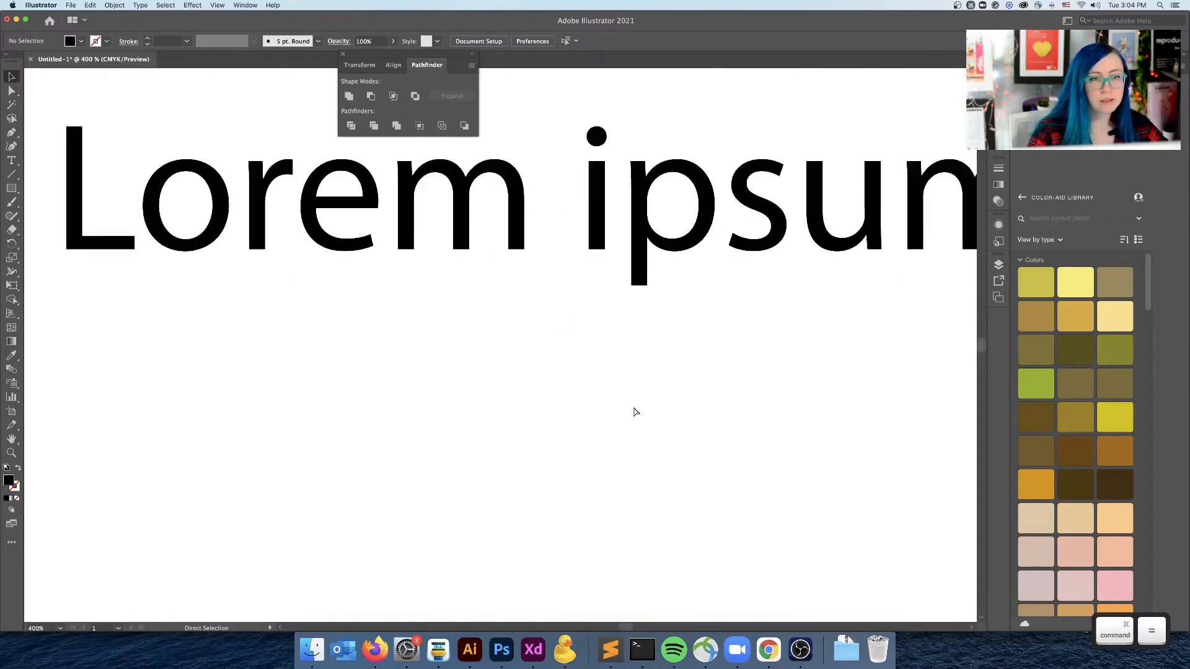
{"action": "left_click_drag", "start_coordinate": [678, 337], "coordinate": [376, 600]}
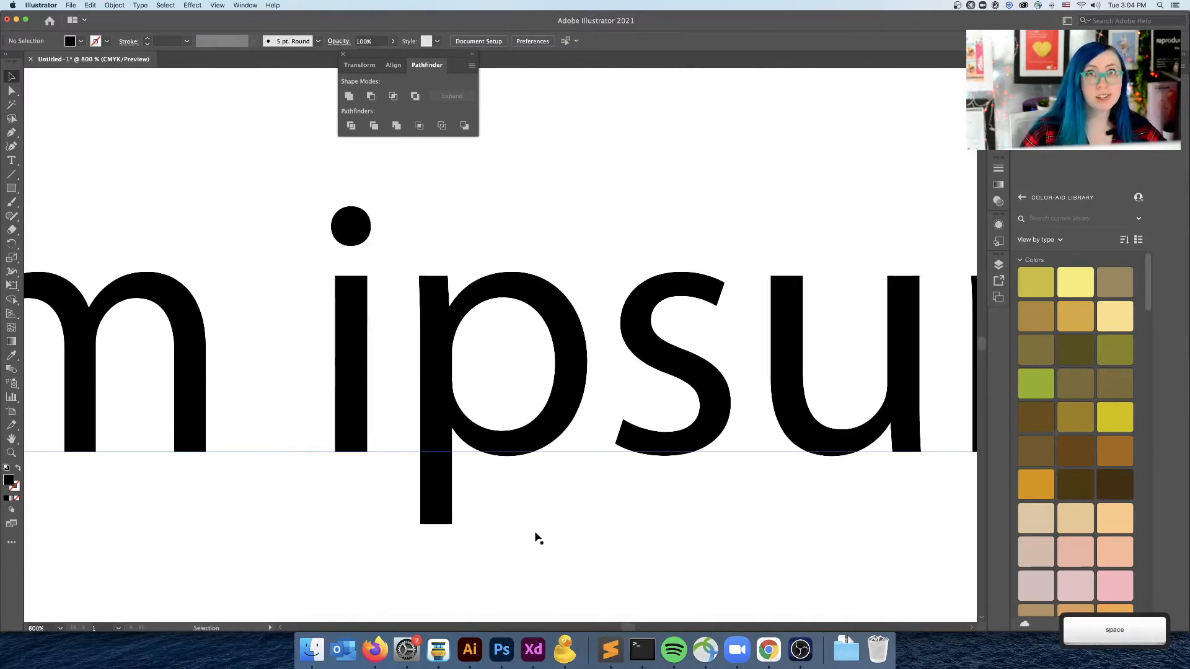
{"action": "key", "text": "super+equal"}
{"action": "key", "text": "super+equal"}
{"action": "key", "text": "super+equal"}
{"action": "key", "text": "super+equal"}
{"action": "key", "text": "super+equal"}
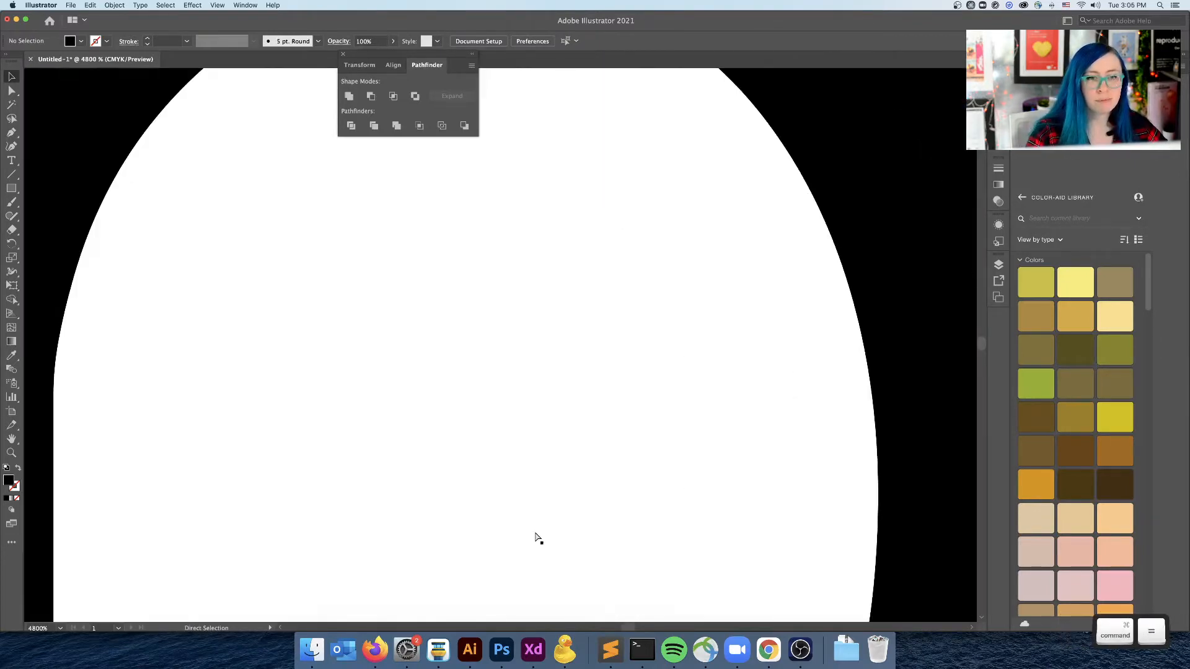
{"action": "left_click_drag", "start_coordinate": [773, 345], "coordinate": [523, 536]}
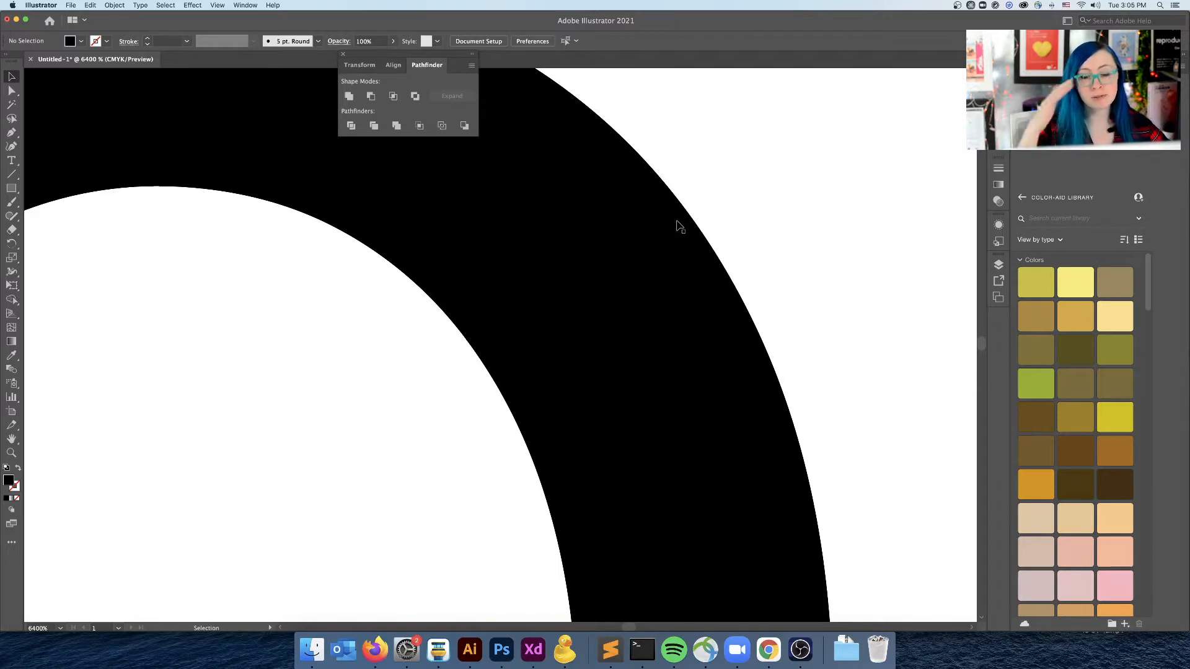
Convert the whole "Lorem ipsum" text to outlines.
{"action": "key", "text": "super+minus"}
{"action": "key", "text": "super+minus"}
{"action": "key", "text": "super+minus"}
{"action": "key", "text": "super+minus"}
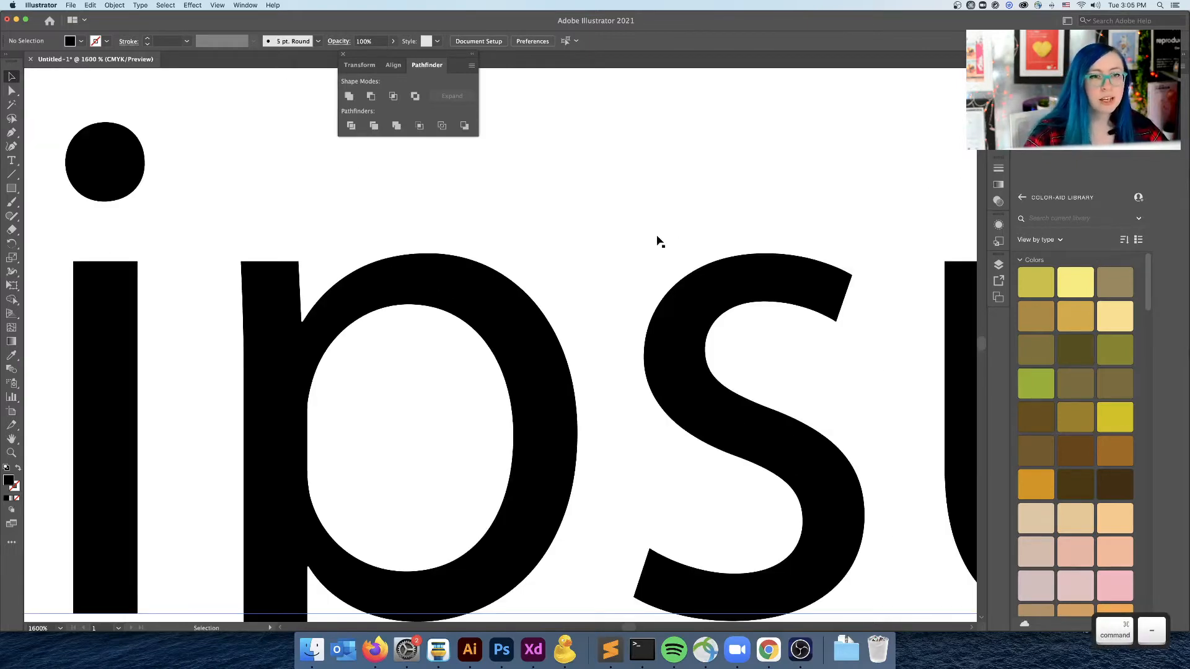
{"action": "left_click", "coordinate": [527, 282]}
{"action": "key", "text": "super+minus"}
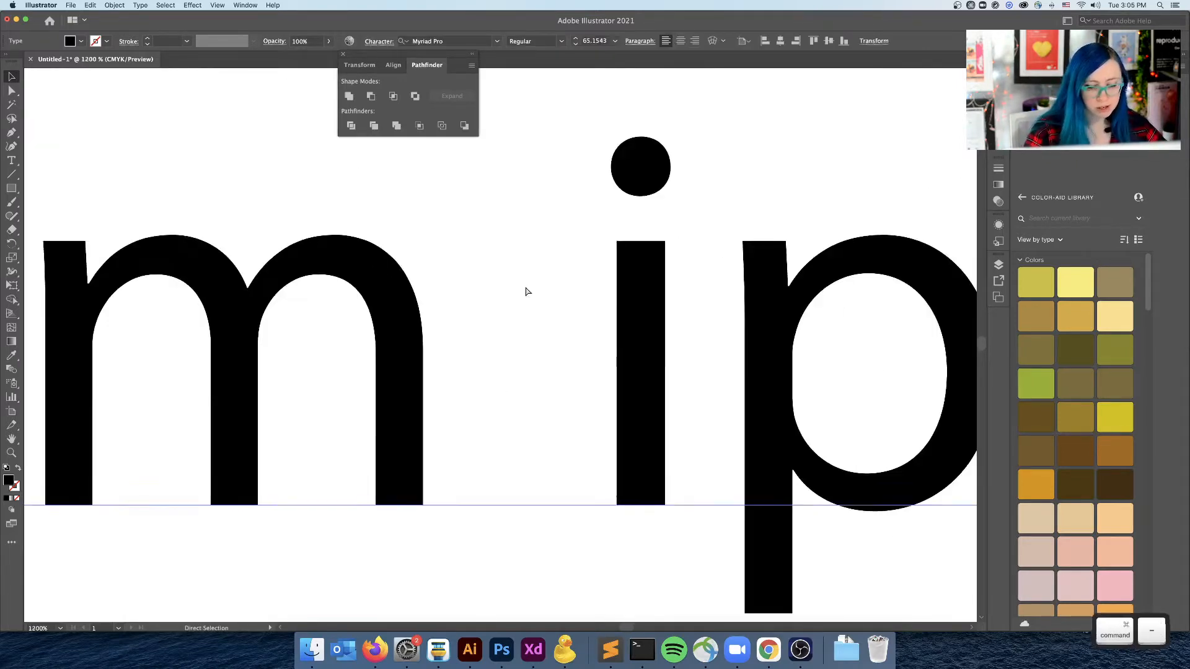
{"action": "key", "text": "super+0"}
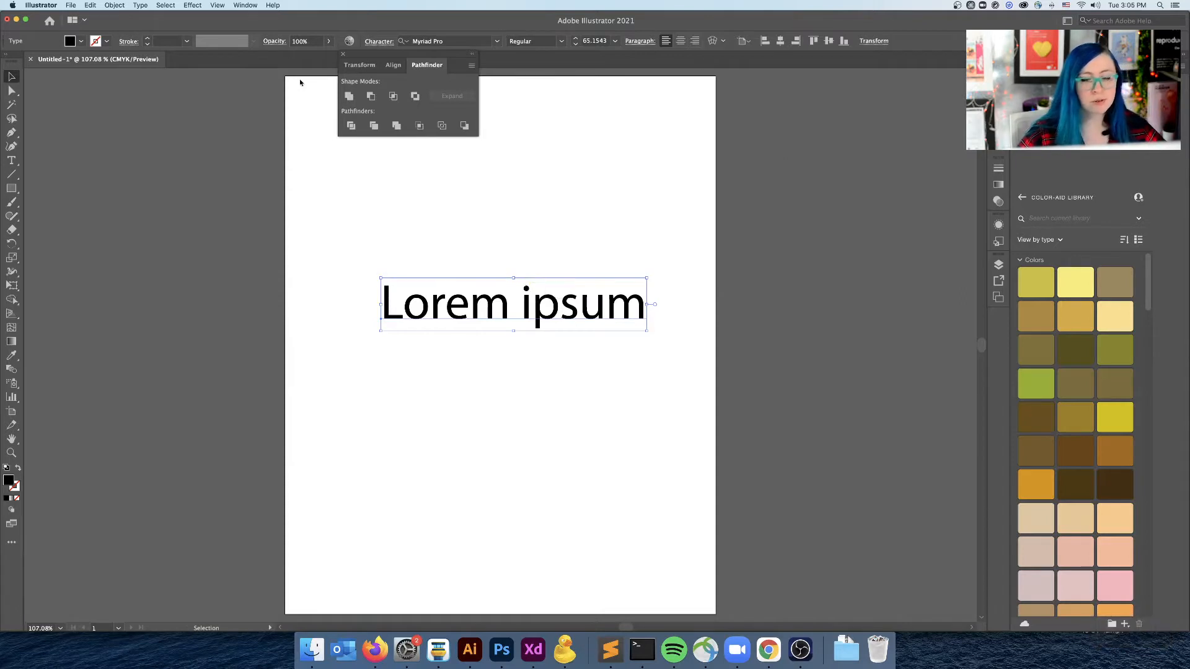
{"action": "left_click", "coordinate": [140, 5]}
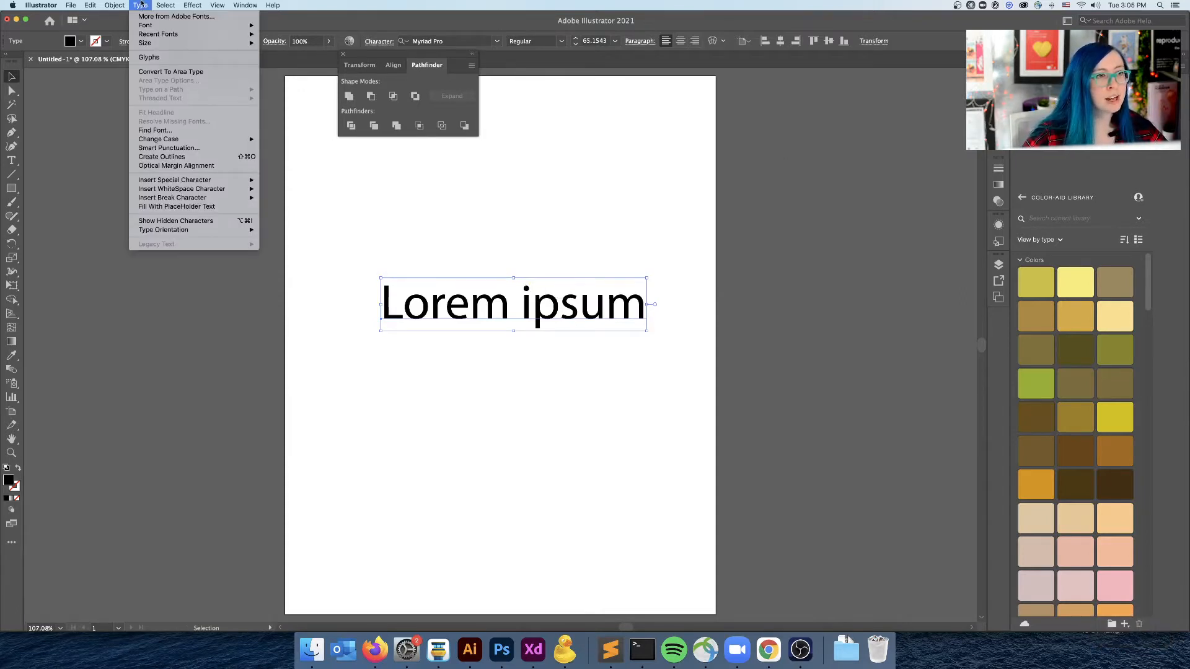
{"action": "left_click", "coordinate": [159, 157]}
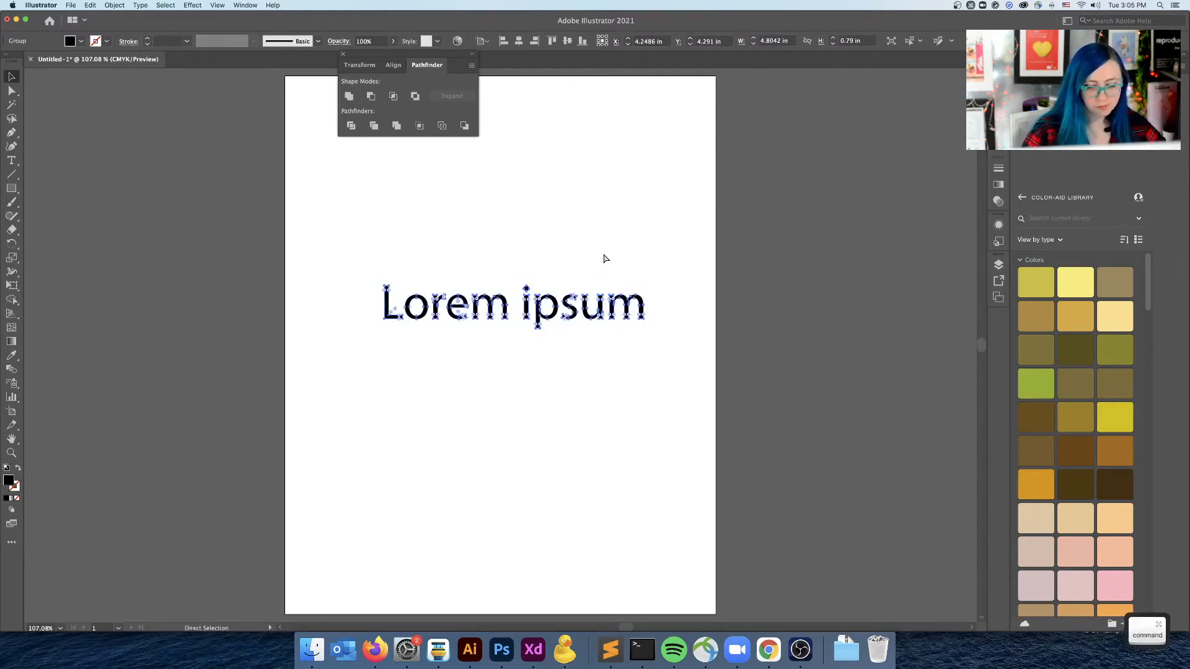
Examine the anchor points and paths of the outlined letters at 1200% magnification.
{"action": "key", "text": "super+equal"}
{"action": "key", "text": "super+equal"}
{"action": "key", "text": "super+equal"}
{"action": "key", "text": "super+equal"}
{"action": "key", "text": "super+equal"}
{"action": "key", "text": "super+equal"}
{"action": "key", "text": "super+equal"}
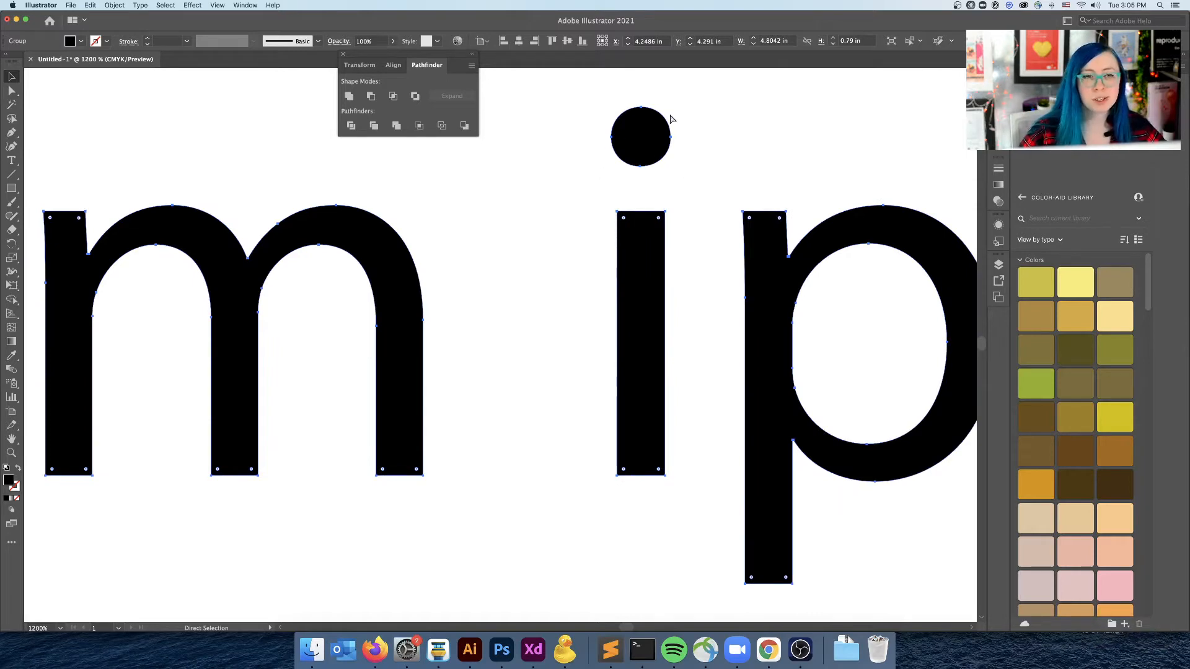
Switch to Photoshop and view the whole product photo at 100% magnification.
{"action": "key", "text": "v"}
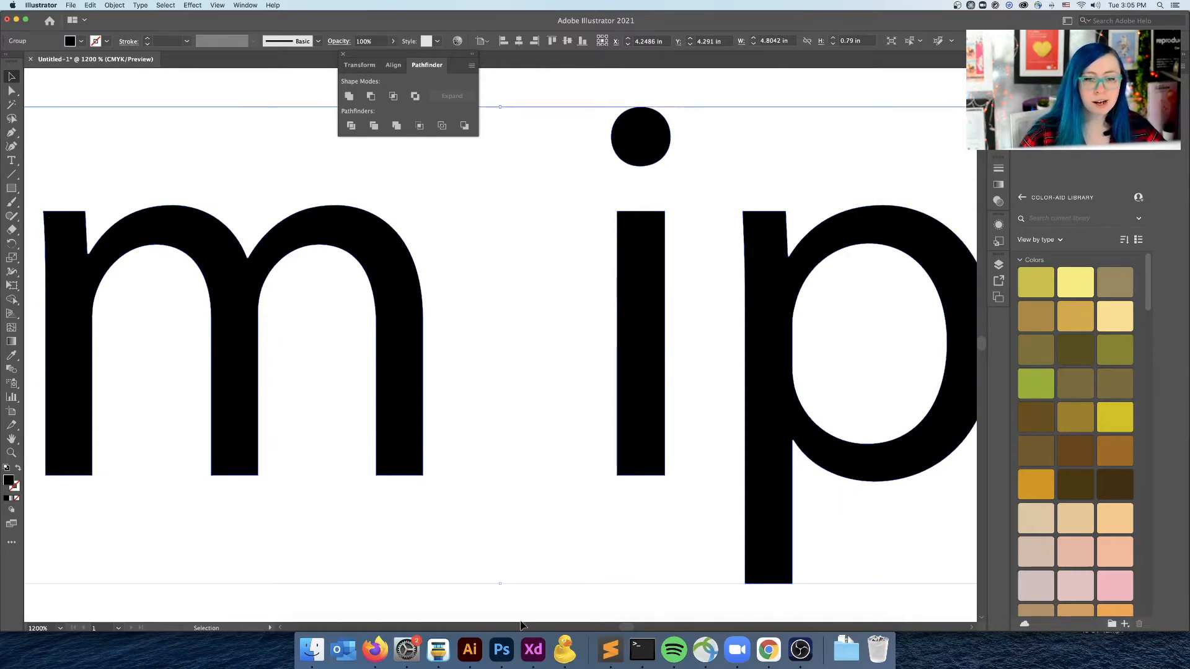
{"action": "left_click", "coordinate": [502, 650]}
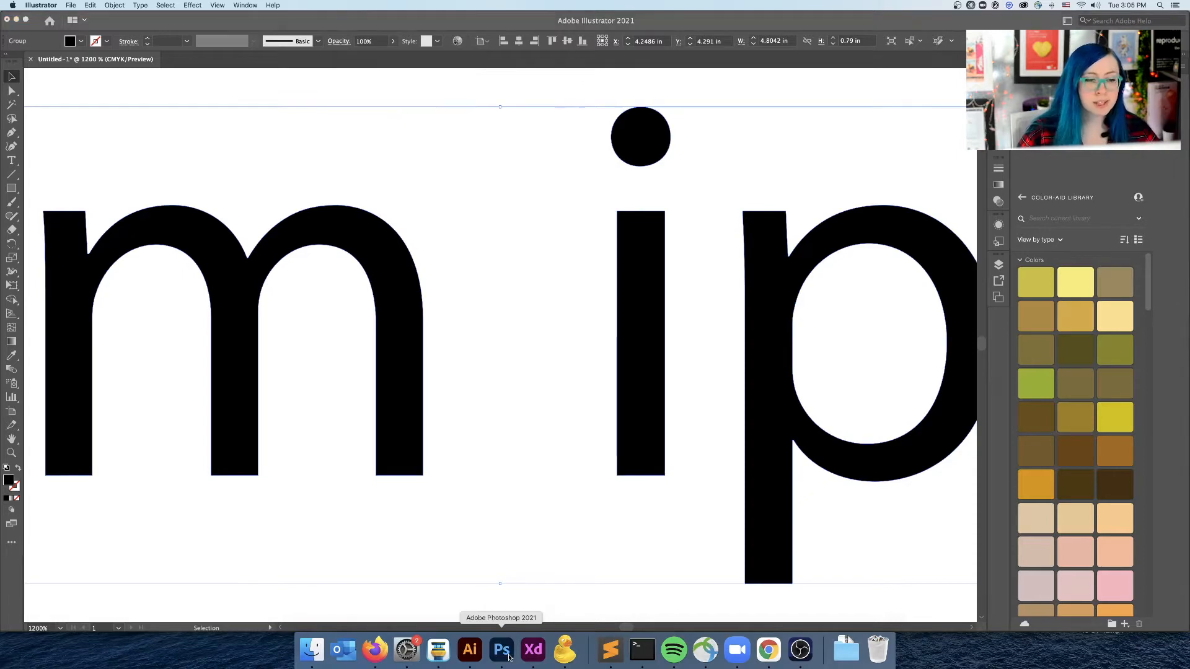
{"action": "key", "text": "super+minus"}
{"action": "key", "text": "super+minus"}
{"action": "key", "text": "super+minus"}
{"action": "key", "text": "super+minus"}
{"action": "key", "text": "super+minus"}
{"action": "key", "text": "super+minus"}
{"action": "key", "text": "super+minus"}
{"action": "key", "text": "super+minus"}
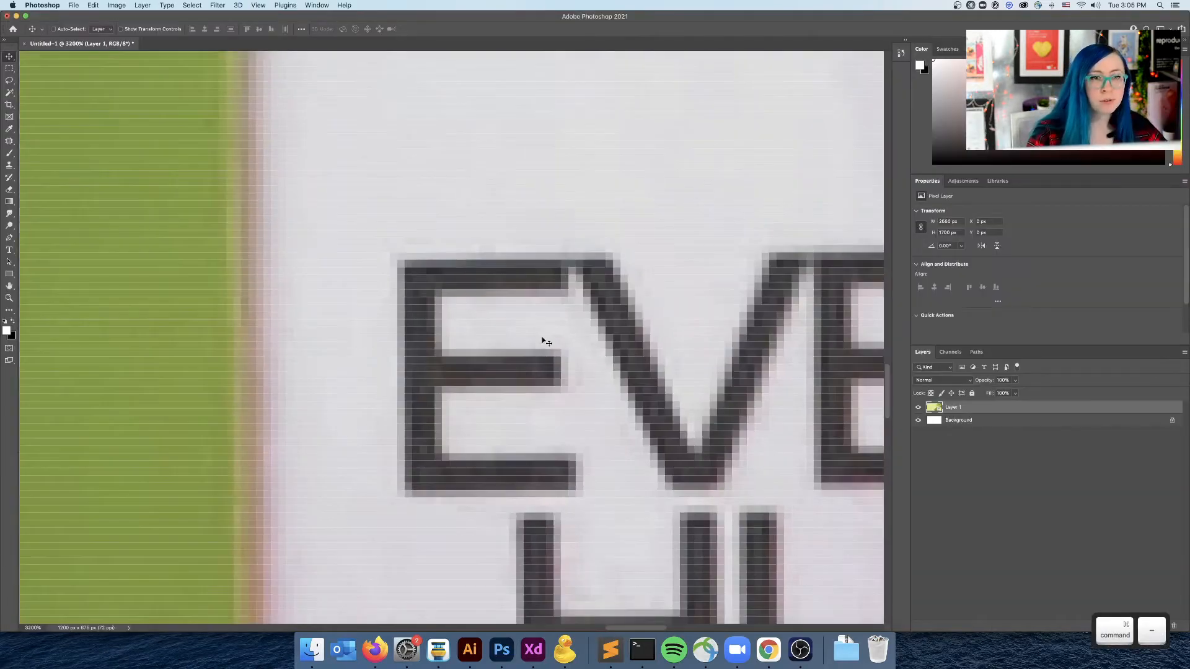
{"action": "key", "text": "super+minus"}
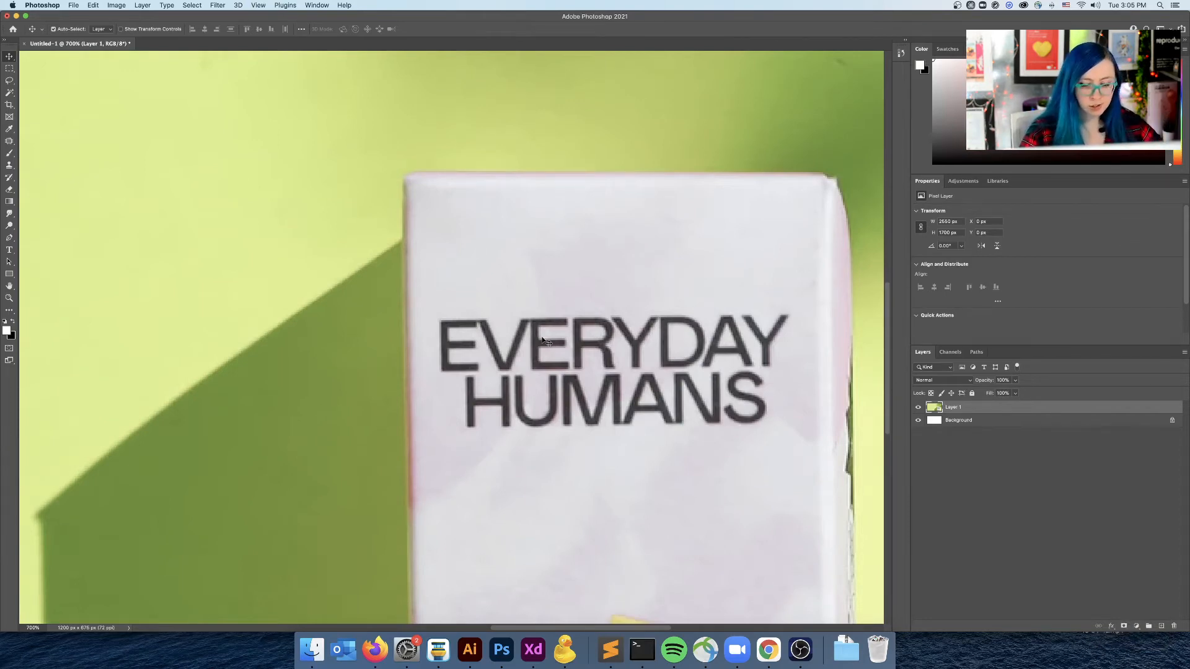
{"action": "key", "text": "super+minus"}
{"action": "key", "text": "super+minus"}
{"action": "key", "text": "super+minus"}
{"action": "key", "text": "super+minus"}
{"action": "key", "text": "super+minus"}
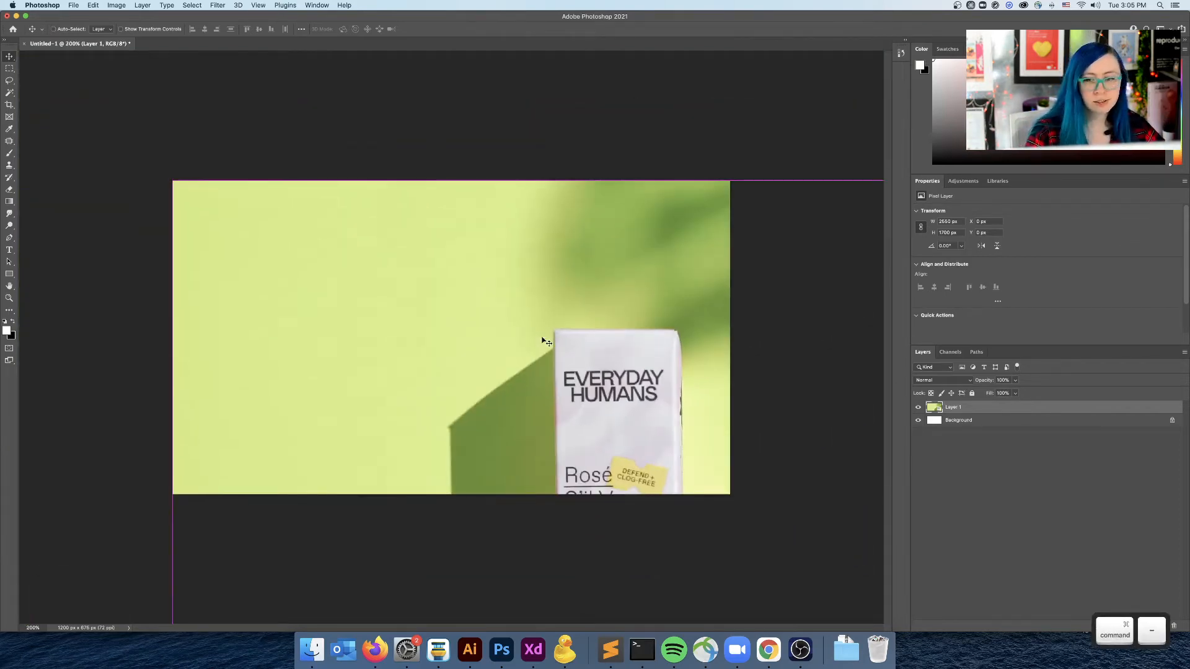
{"action": "key", "text": "super+minus"}
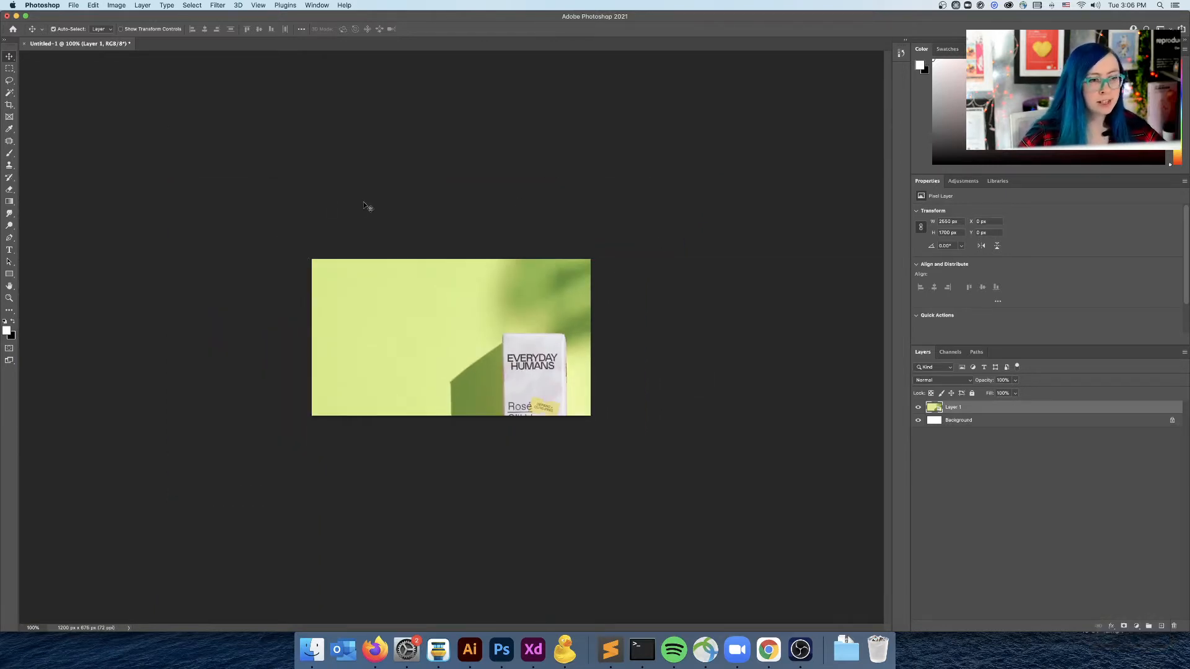
Examine the photo's pale green background and the box's shadow edge at up to 400% magnification.
{"action": "key", "text": "space"}
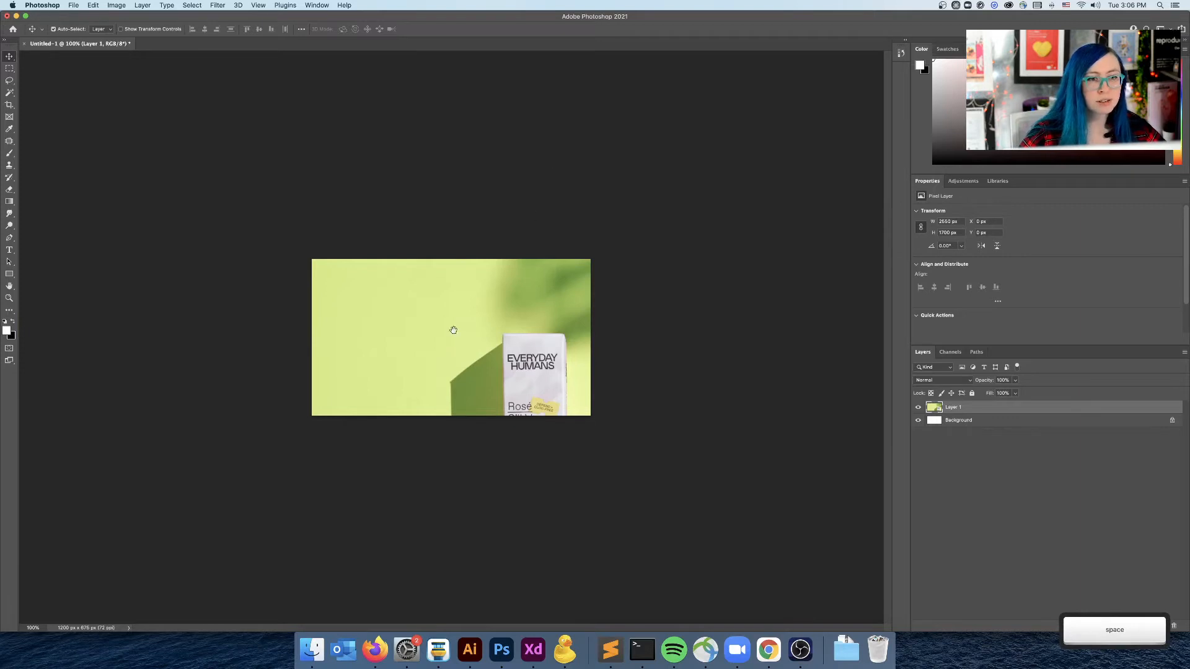
{"action": "key", "text": "super+plus"}
{"action": "key", "text": "super+plus"}
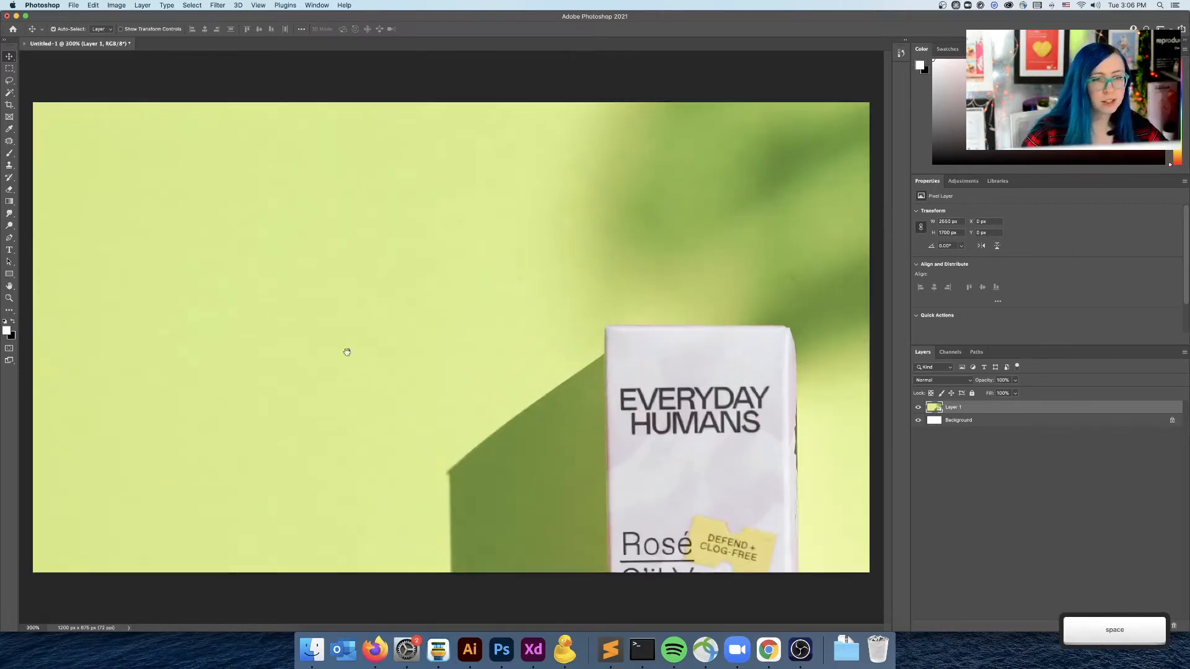
{"action": "key", "text": "super+plus"}
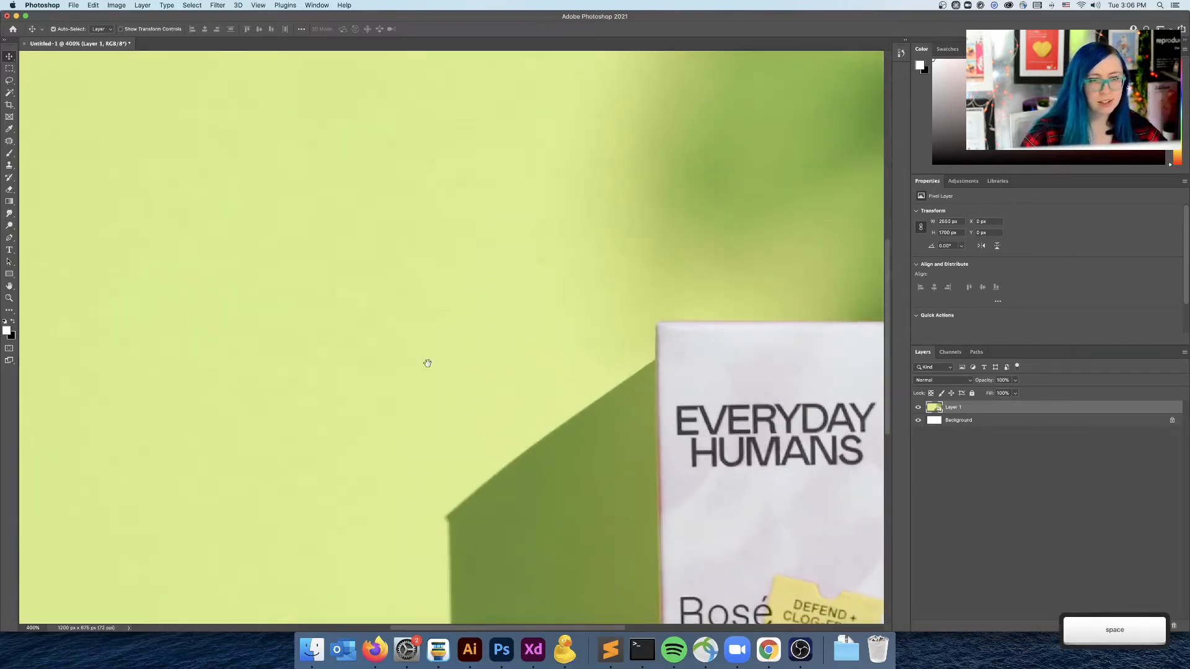
{"action": "left_click_drag", "start_coordinate": [425, 361], "coordinate": [645, 276]}
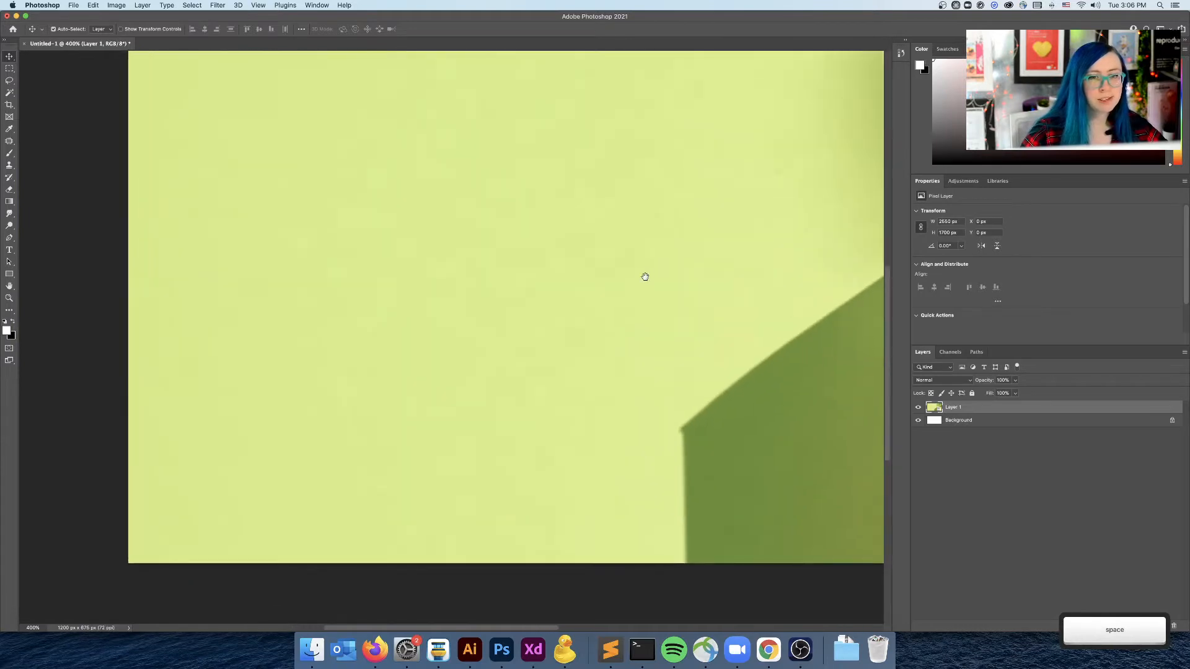
{"action": "key", "text": "super+minus"}
{"action": "key", "text": "super+minus"}
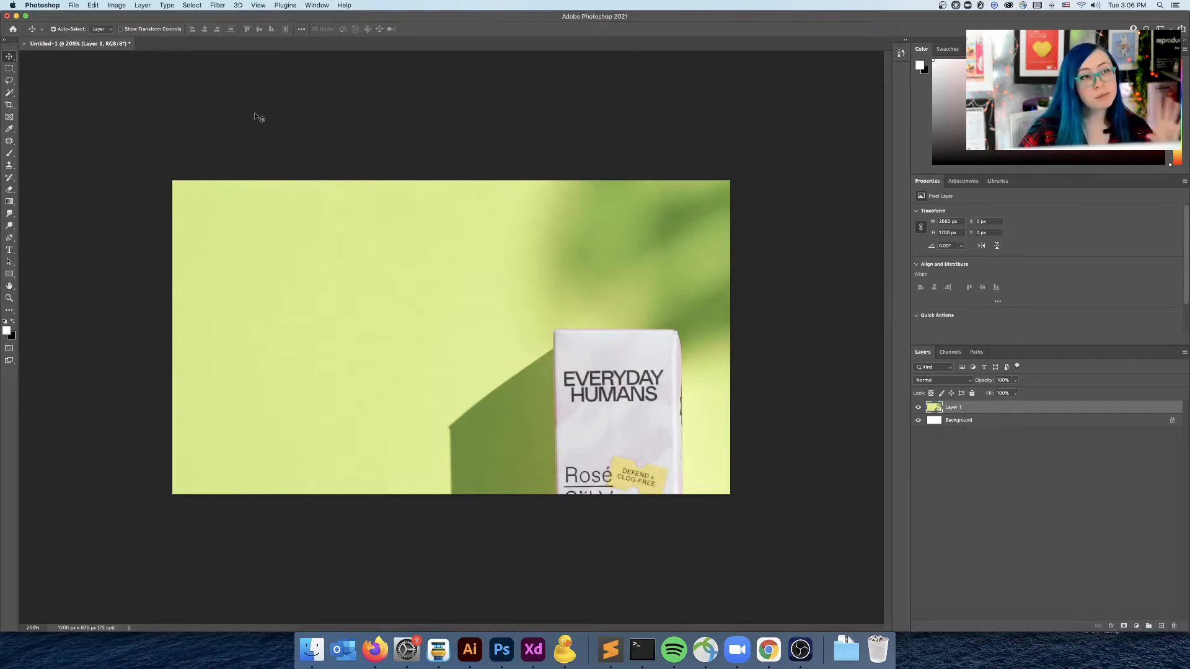
Reset the Essentials workspace to its default layout.
{"action": "left_click", "coordinate": [317, 6]}
{"action": "mouse_move", "coordinate": [347, 24]}
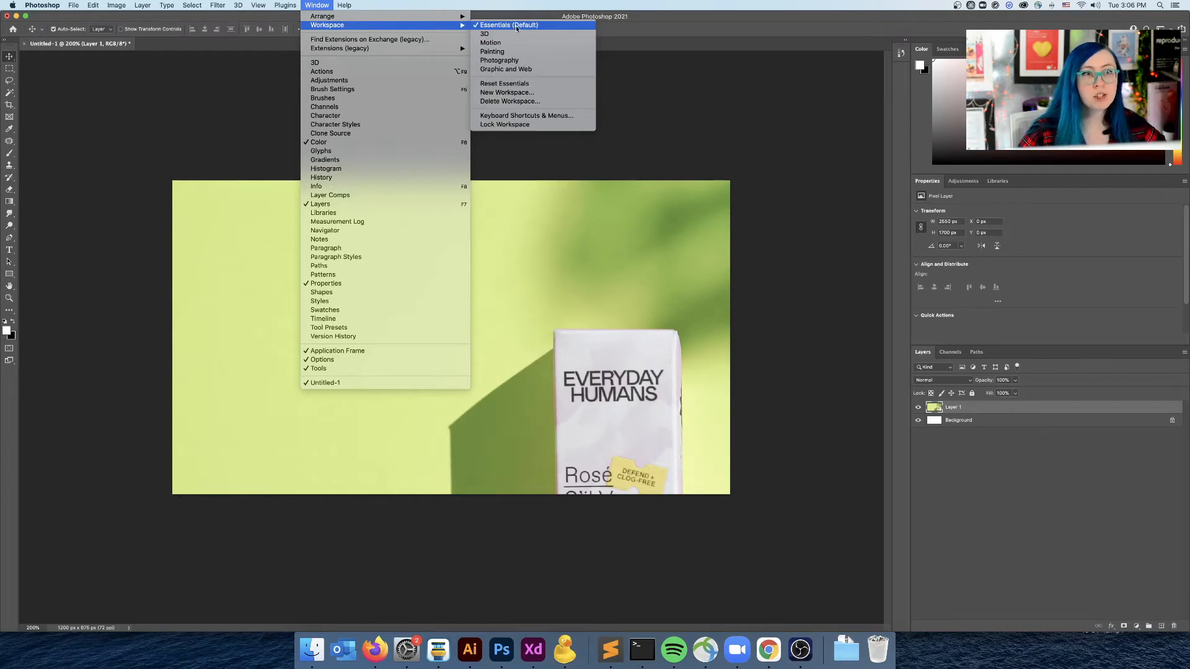
{"action": "scroll", "coordinate": [517, 28], "scroll_direction": "up", "scroll_amount": 5}
{"action": "scroll", "coordinate": [510, 28], "scroll_direction": "down", "scroll_amount": 5}
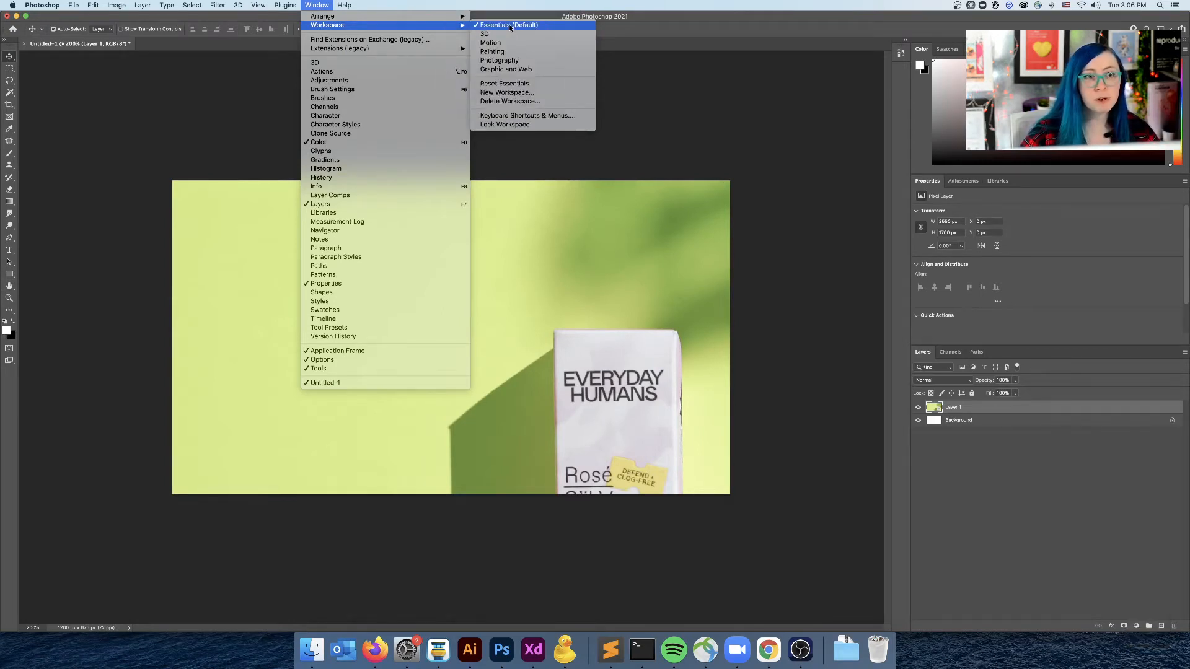
{"action": "left_click", "coordinate": [516, 84]}
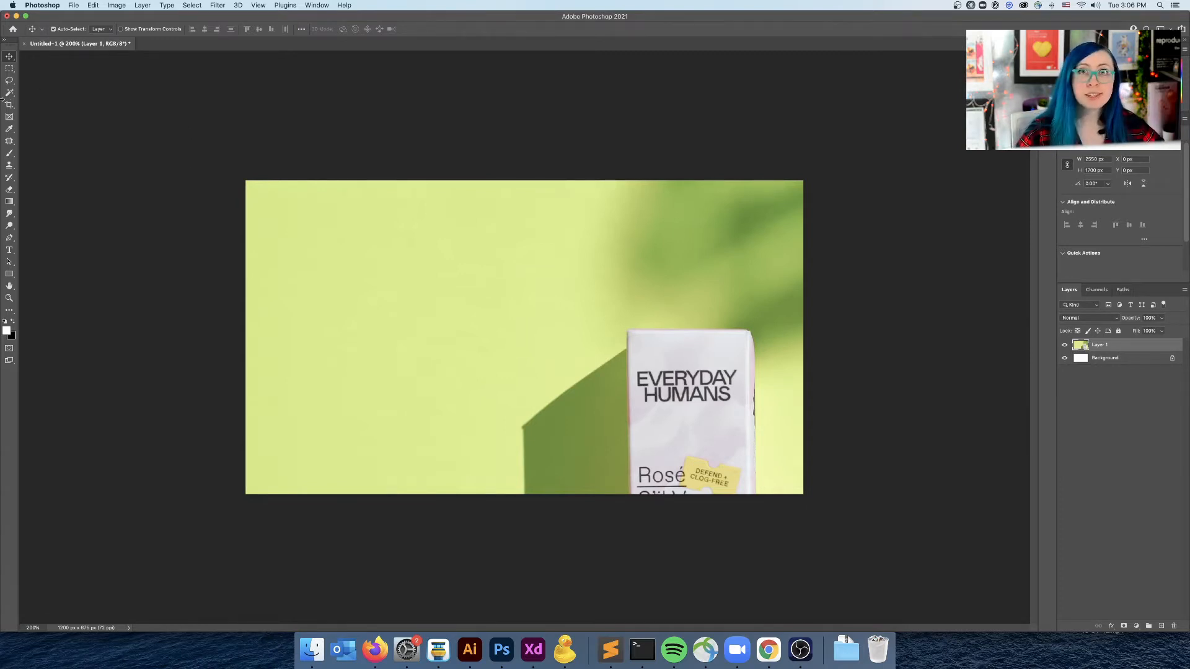
Switch to Illustrator and reposition its window so that Photoshop's toolbar shows beside Illustrator's own toolbar.
{"action": "key", "text": "alt"}
{"action": "key", "text": "alt"}
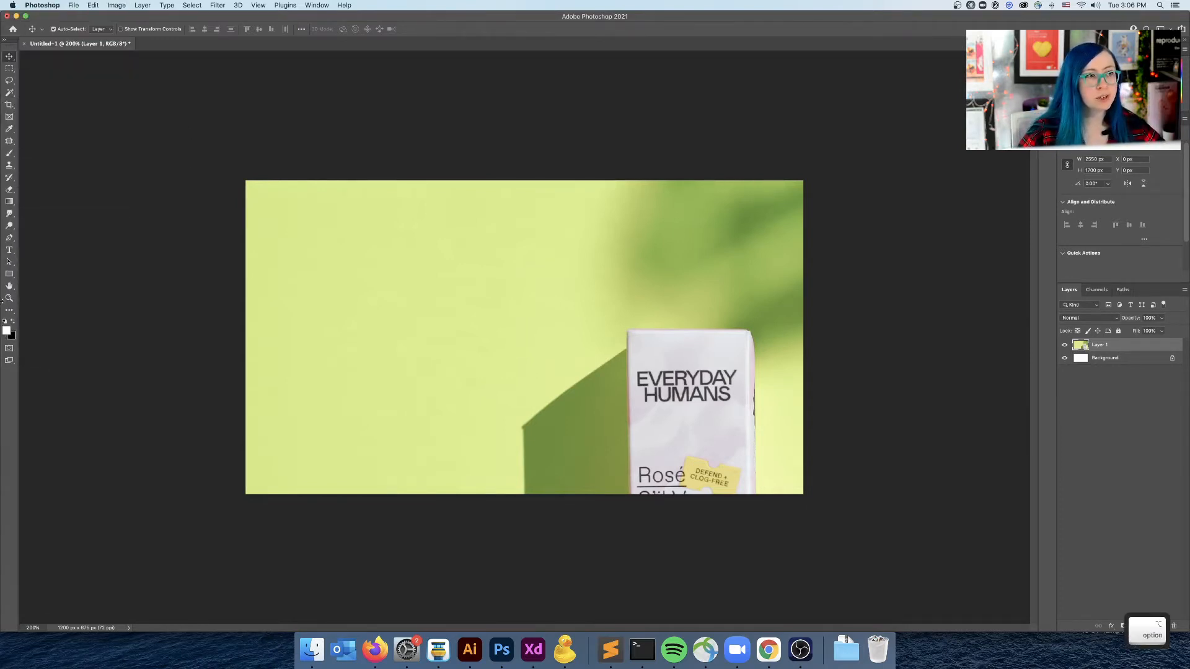
{"action": "left_click", "coordinate": [470, 649]}
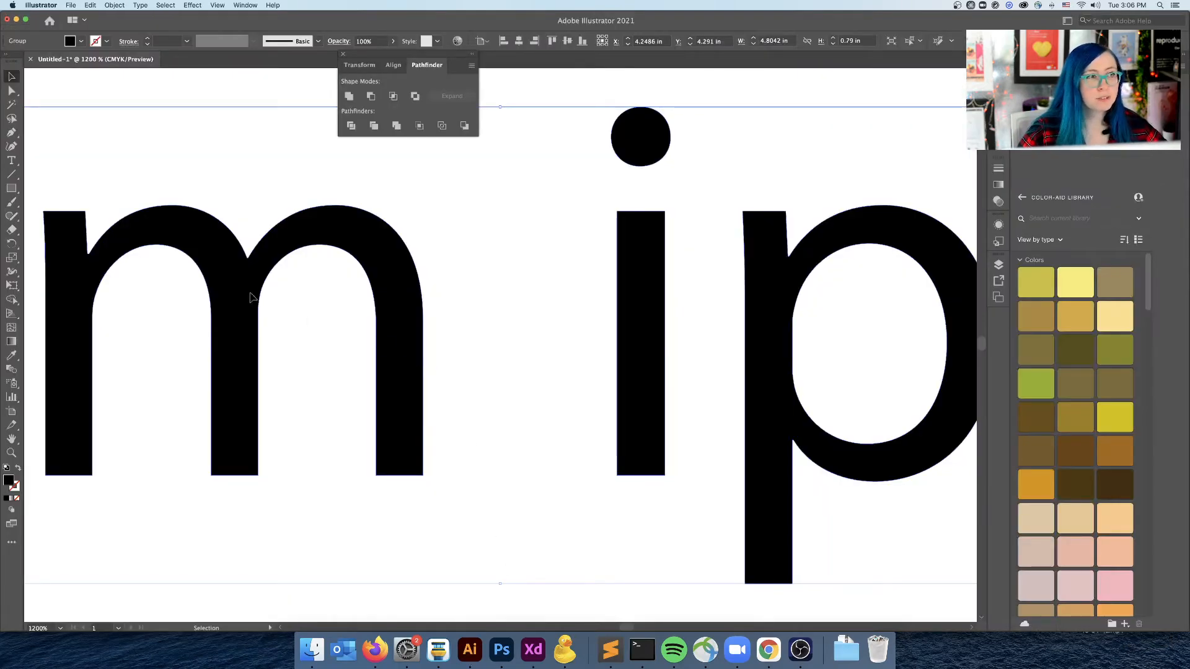
{"action": "key", "text": "alt"}
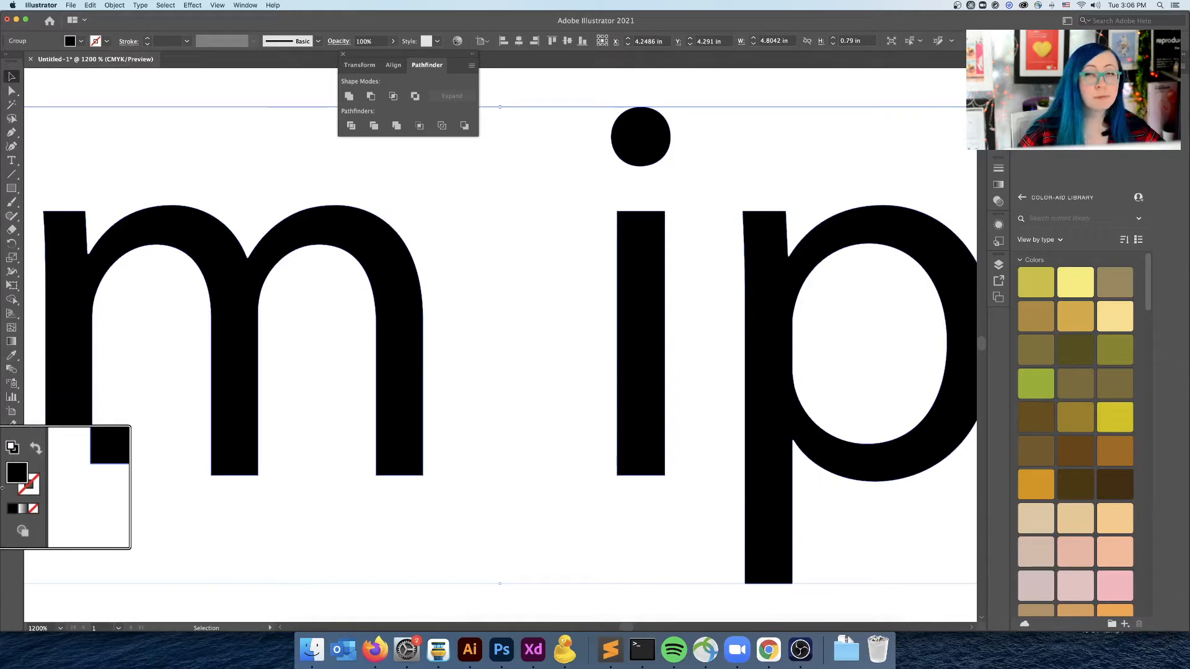
{"action": "key", "text": "ctrl"}
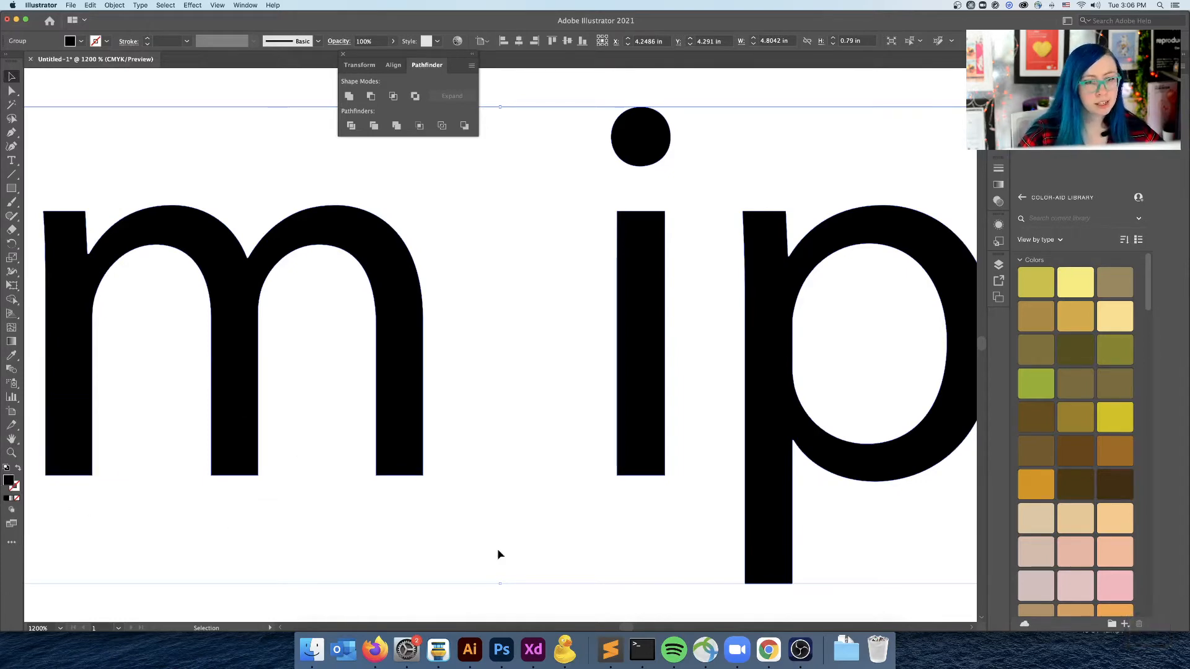
{"action": "left_click_drag", "start_coordinate": [256, 20], "coordinate": [295, 4]}
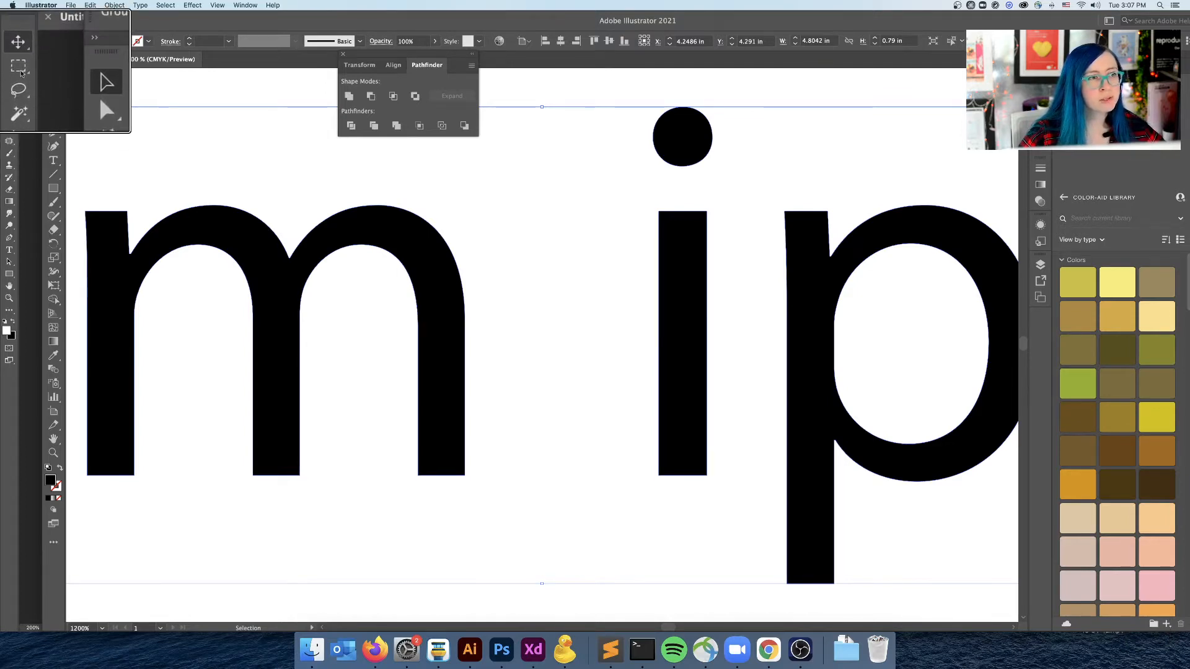
Compare the tools in the Photoshop and Illustrator toolbars, including the selection, move, type and shape tools.
{"action": "scroll", "coordinate": [10, 73], "scroll_direction": "down", "scroll_amount": 3}
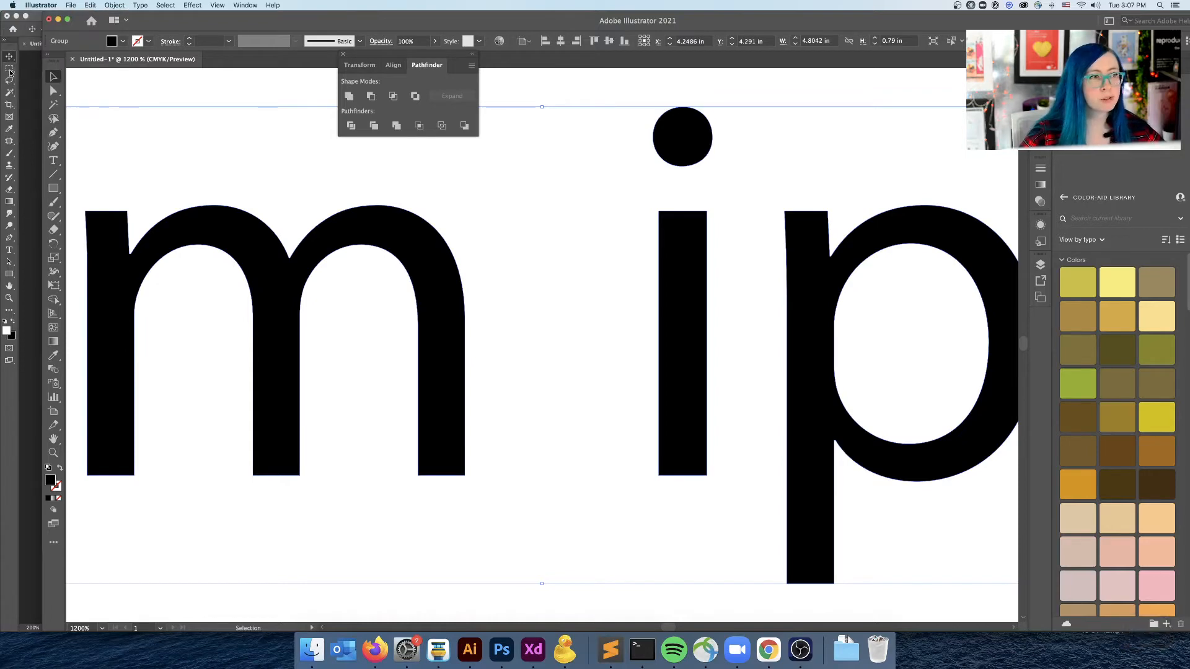
{"action": "key", "text": "ctrl+alt"}
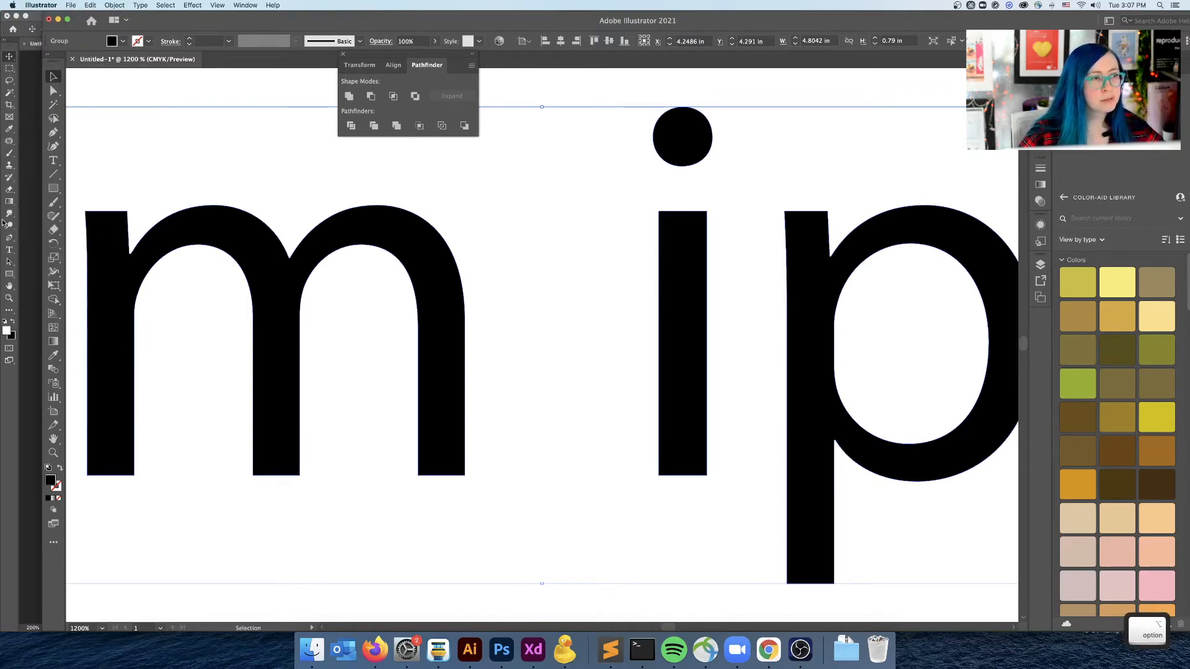
{"action": "key", "text": "ctrl+alt"}
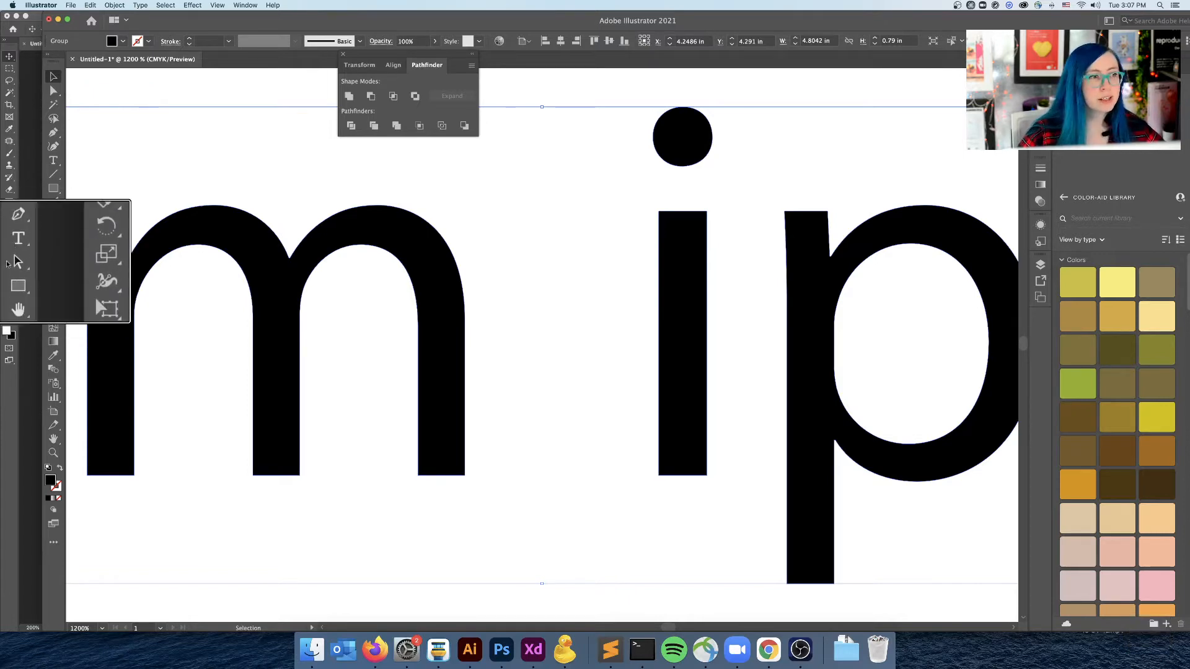
{"action": "key", "text": "ctrl+alt"}
{"action": "scroll", "coordinate": [50, 88], "scroll_direction": "up", "scroll_amount": 3}
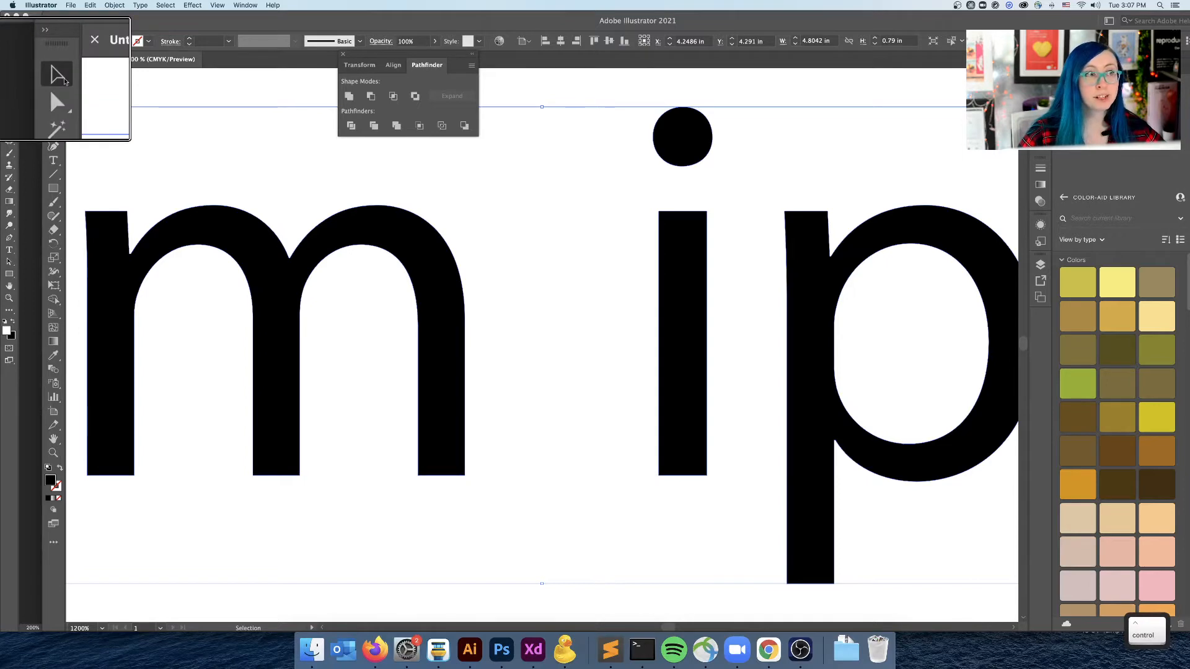
{"action": "scroll", "coordinate": [50, 88], "scroll_direction": "down", "scroll_amount": 3}
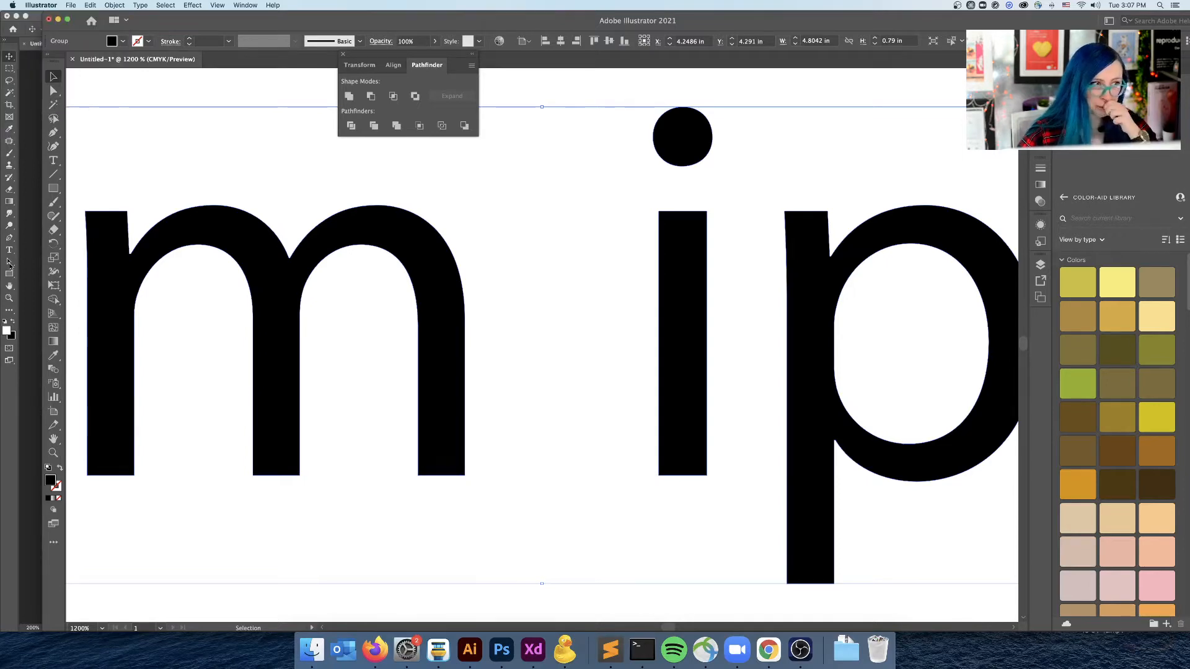
{"action": "scroll", "coordinate": [8, 273], "scroll_direction": "up", "scroll_amount": 3}
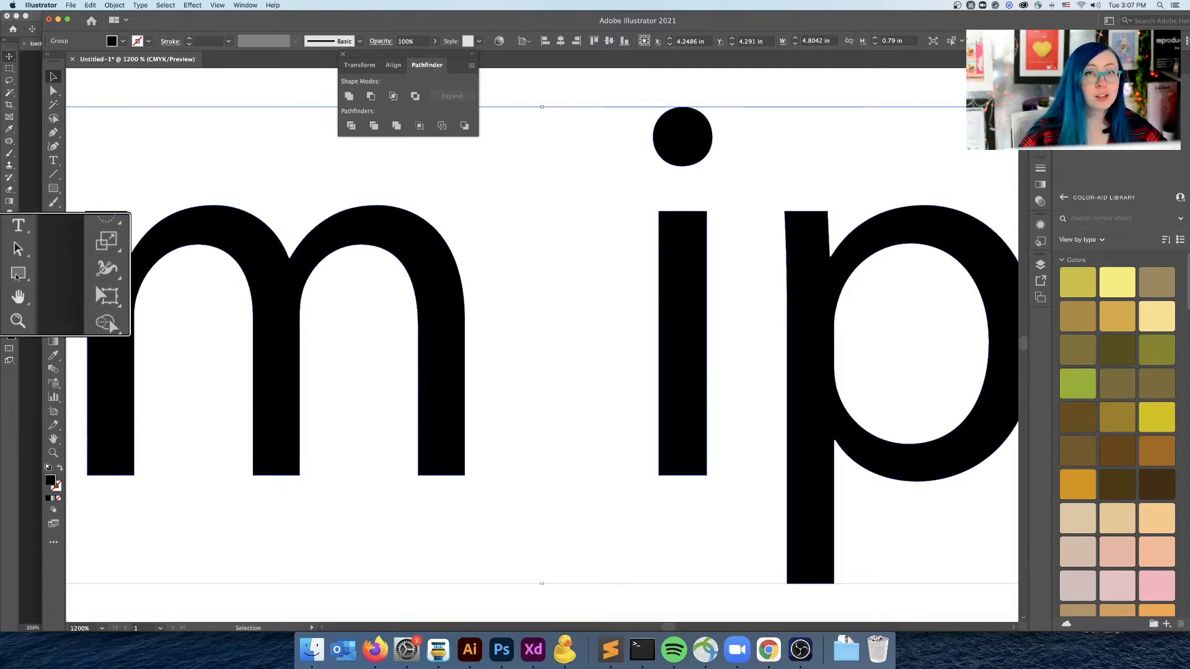
{"action": "scroll", "coordinate": [9, 275], "scroll_direction": "down", "scroll_amount": 3}
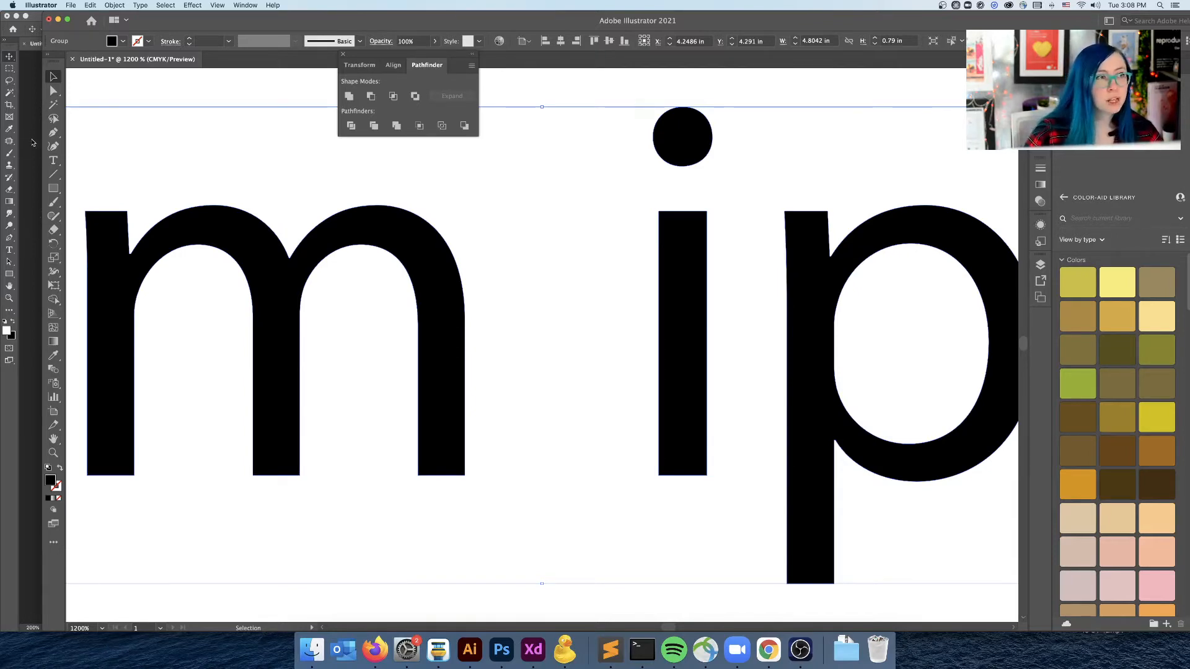
Switch to Photoshop and draw a white rectangle shape about 378 × 278 px on the photo's plain green area beside the box.
{"action": "key", "text": "super+Tab"}
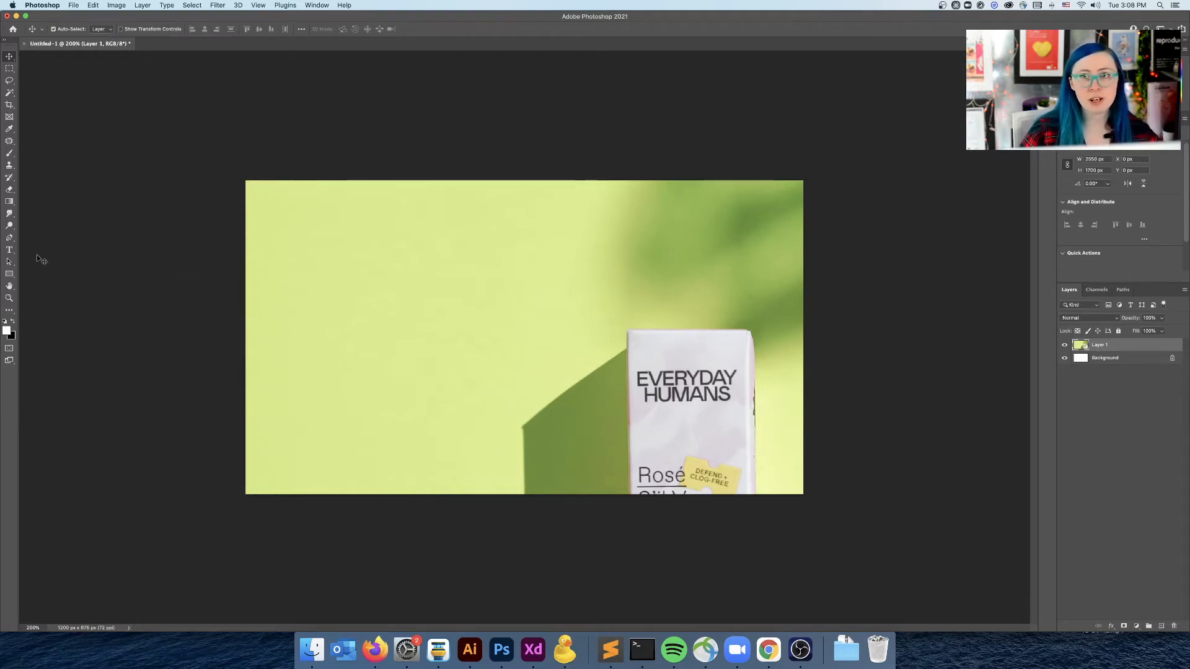
{"action": "left_click", "coordinate": [14, 277]}
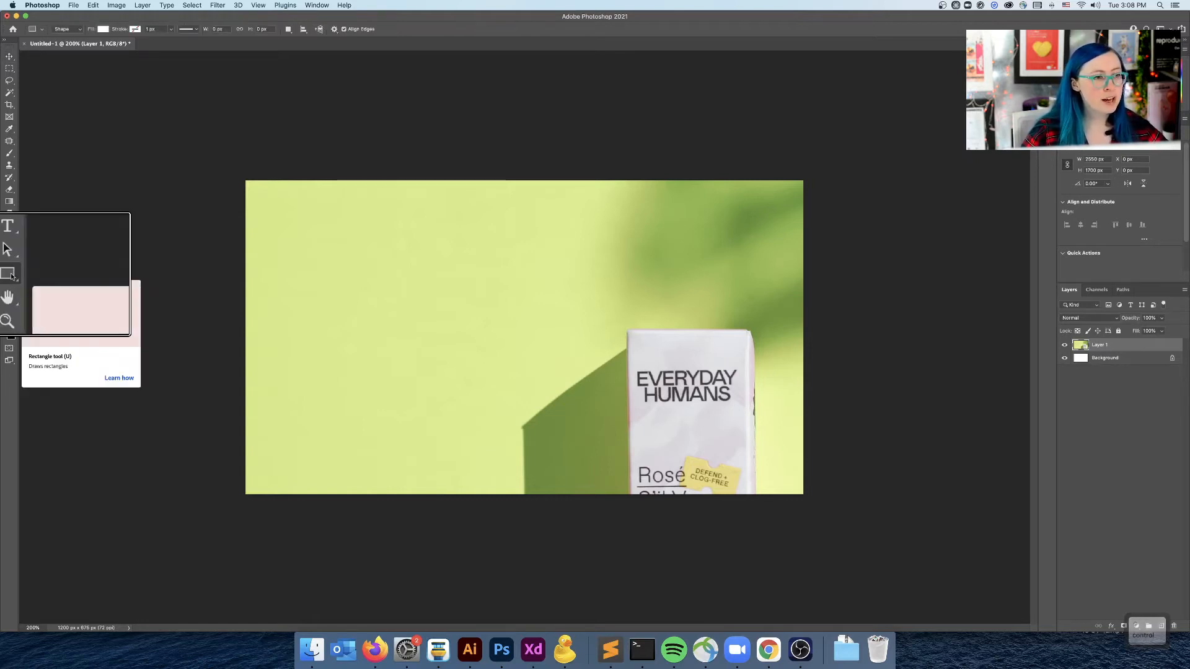
{"action": "scroll", "coordinate": [11, 276], "scroll_direction": "down", "scroll_amount": 3}
{"action": "left_click_drag", "start_coordinate": [366, 252], "coordinate": [542, 382]}
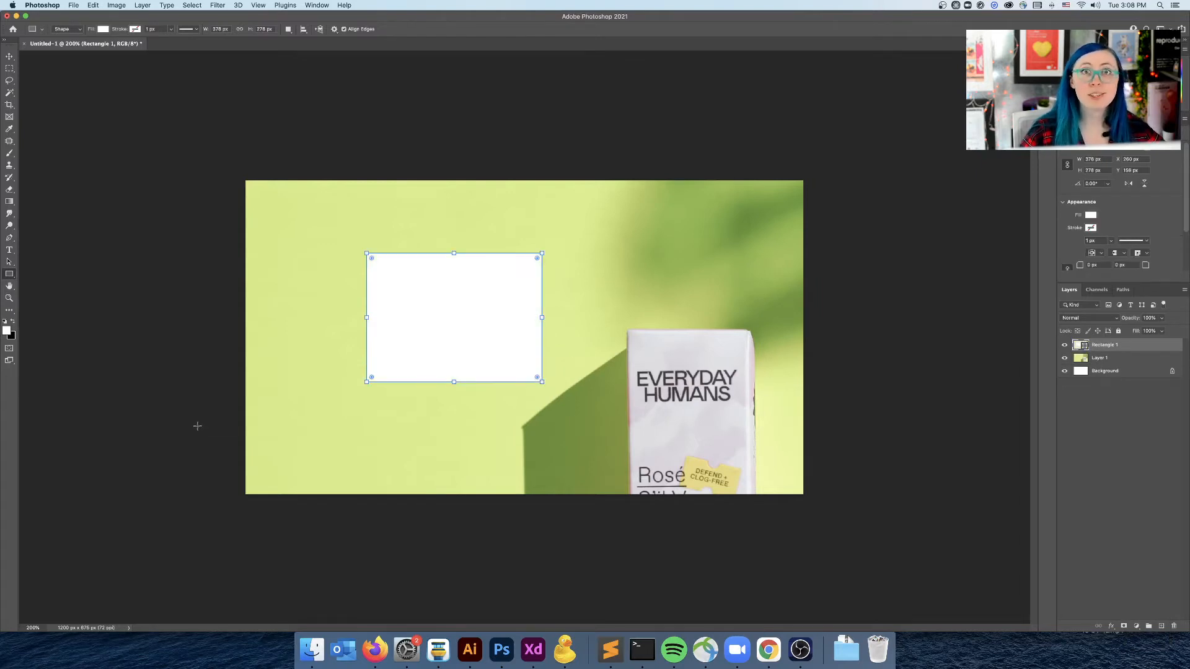
Examine the white rectangle's vertical edge against the green photo at 12800% magnification, then return to 300% with the Move tool active.
{"action": "key", "text": "super+equal"}
{"action": "key", "text": "super+equal"}
{"action": "key", "text": "super+equal"}
{"action": "key", "text": "super+equal"}
{"action": "key", "text": "super+equal"}
{"action": "key", "text": "super+equal"}
{"action": "key", "text": "super+equal"}
{"action": "key", "text": "super+equal"}
{"action": "key", "text": "super+equal"}
{"action": "key", "text": "super+equal"}
{"action": "key", "text": "super+equal"}
{"action": "key", "text": "super+equal"}
{"action": "key", "text": "super+equal"}
{"action": "key", "text": "super+equal"}
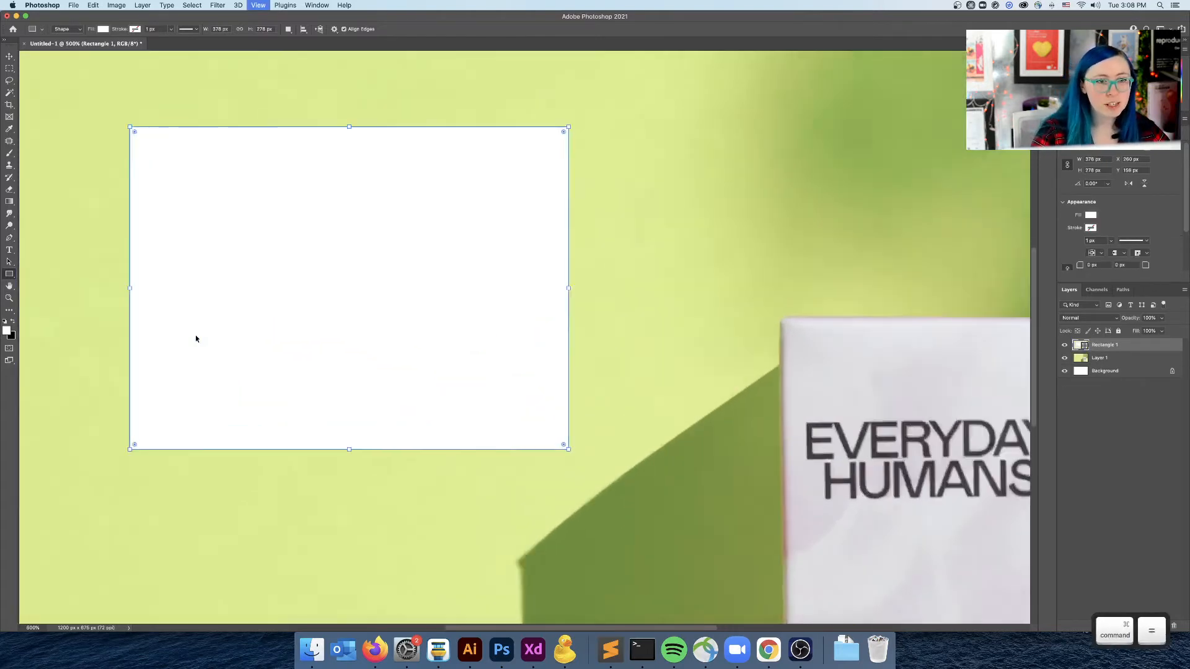
{"action": "key", "text": "space"}
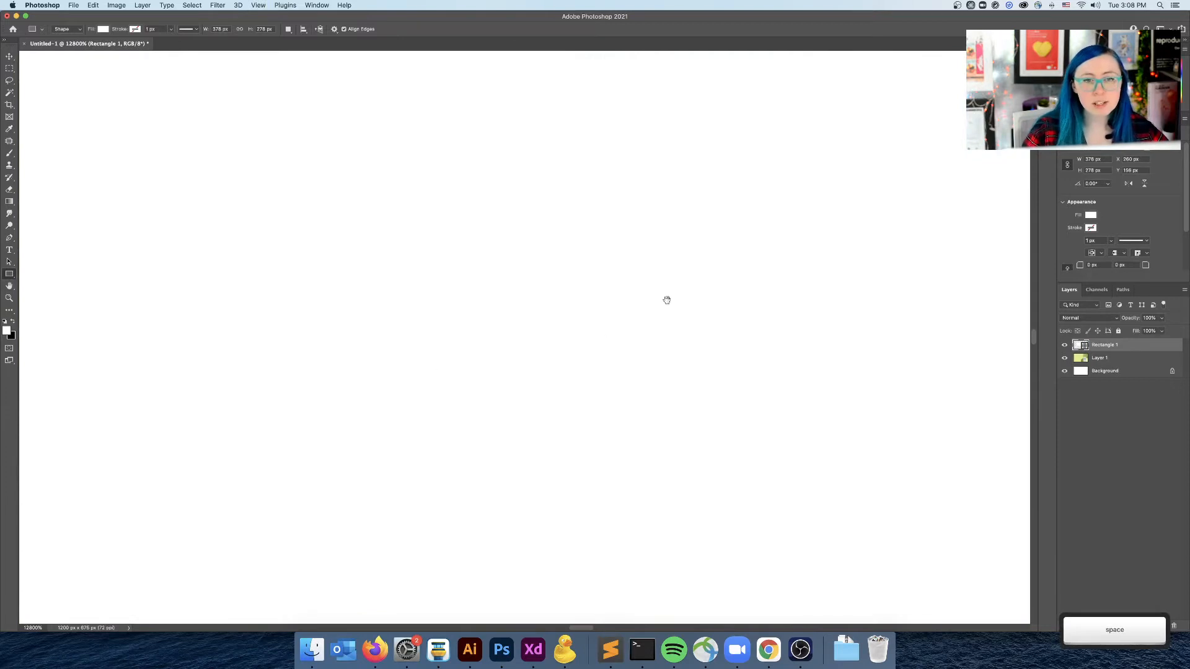
{"action": "left_click_drag", "start_coordinate": [667, 298], "coordinate": [448, 313]}
{"action": "key", "text": "super+equal"}
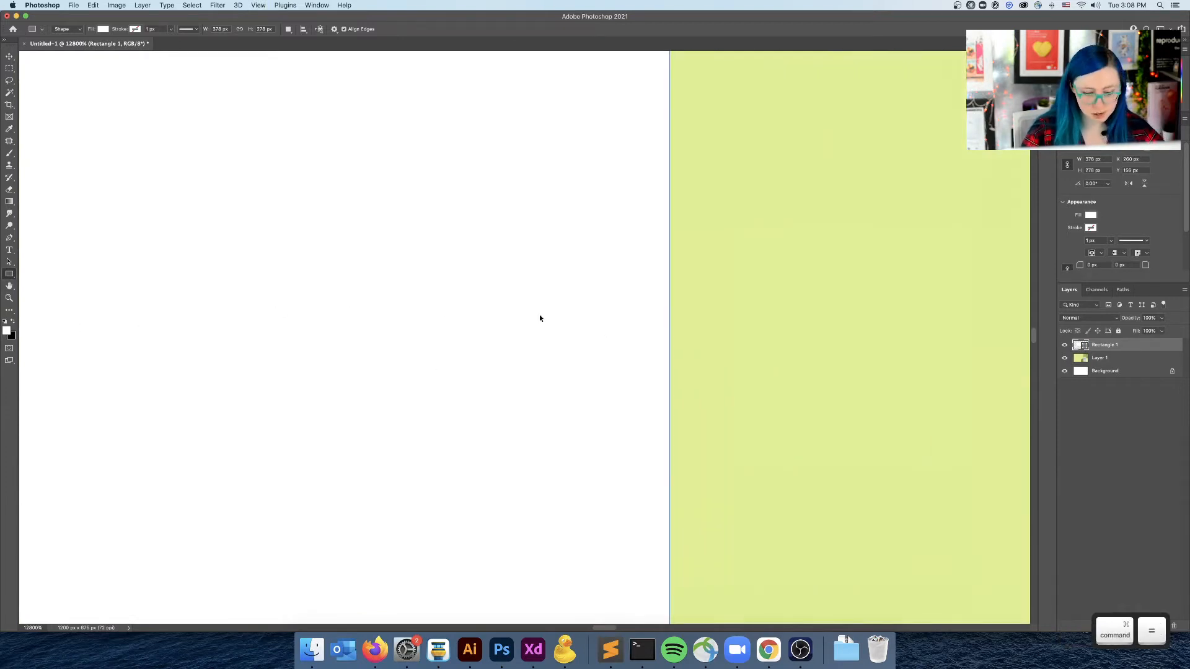
{"action": "key", "text": "super+minus"}
{"action": "key", "text": "super+minus"}
{"action": "key", "text": "super+minus"}
{"action": "key", "text": "super+minus"}
{"action": "key", "text": "super+minus"}
{"action": "key", "text": "super+minus"}
{"action": "key", "text": "super+minus"}
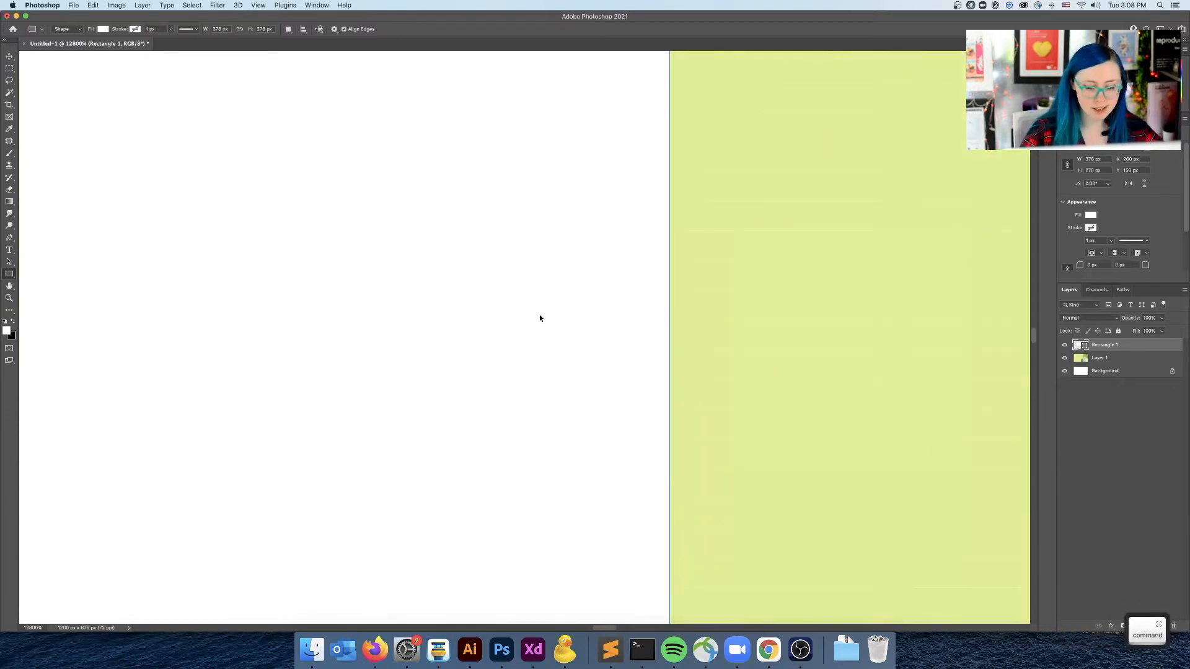
{"action": "key", "text": "super+minus"}
{"action": "key", "text": "super+minus"}
{"action": "key", "text": "super+minus"}
{"action": "key", "text": "super+minus"}
{"action": "key", "text": "super+minus"}
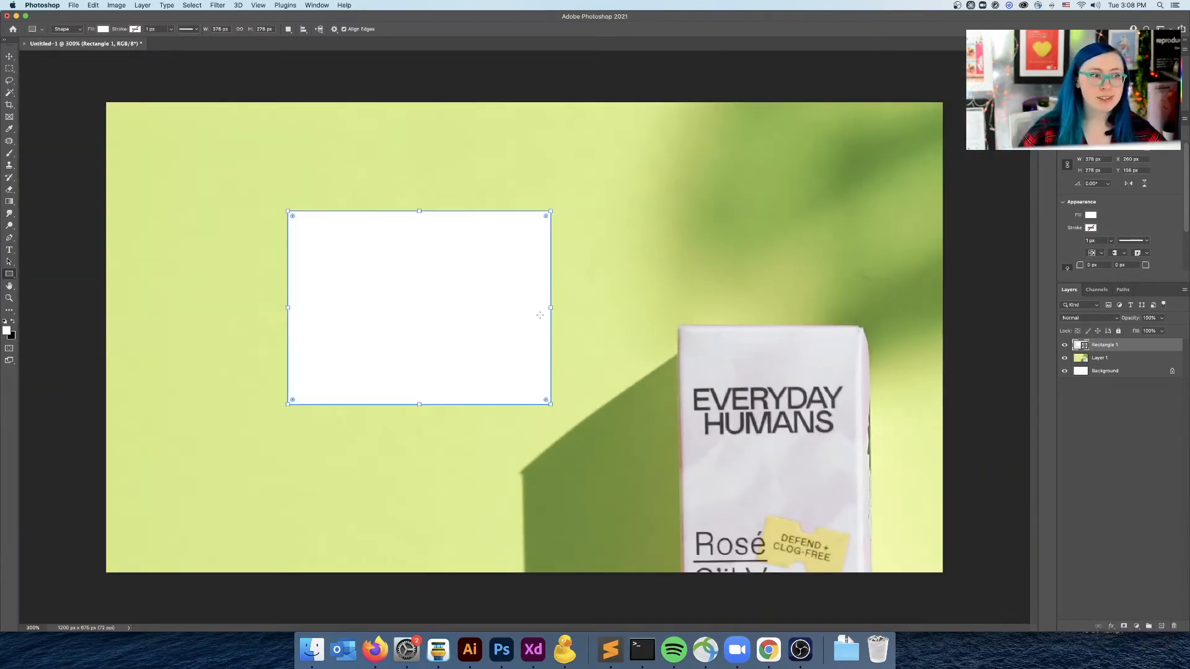
{"action": "left_click", "coordinate": [8, 59]}
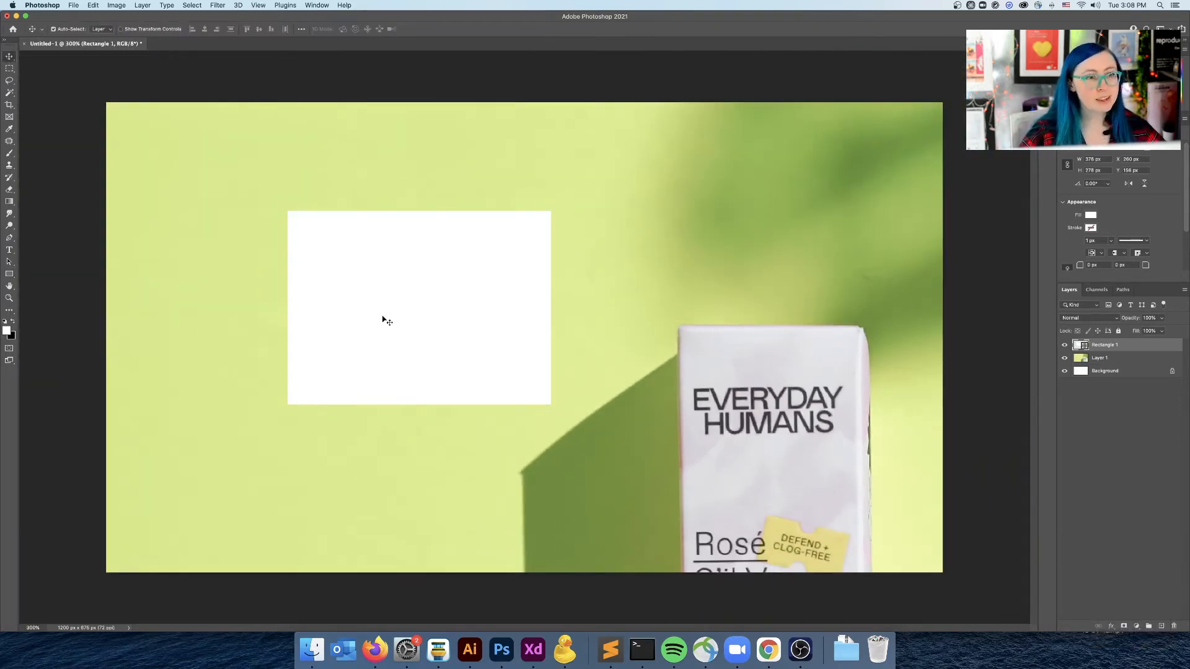
Move the white rectangle to about X 434 px, Y 321 px beside the box, compare their edges at 1600%, and return to 300%.
{"action": "left_click_drag", "start_coordinate": [497, 306], "coordinate": [546, 432]}
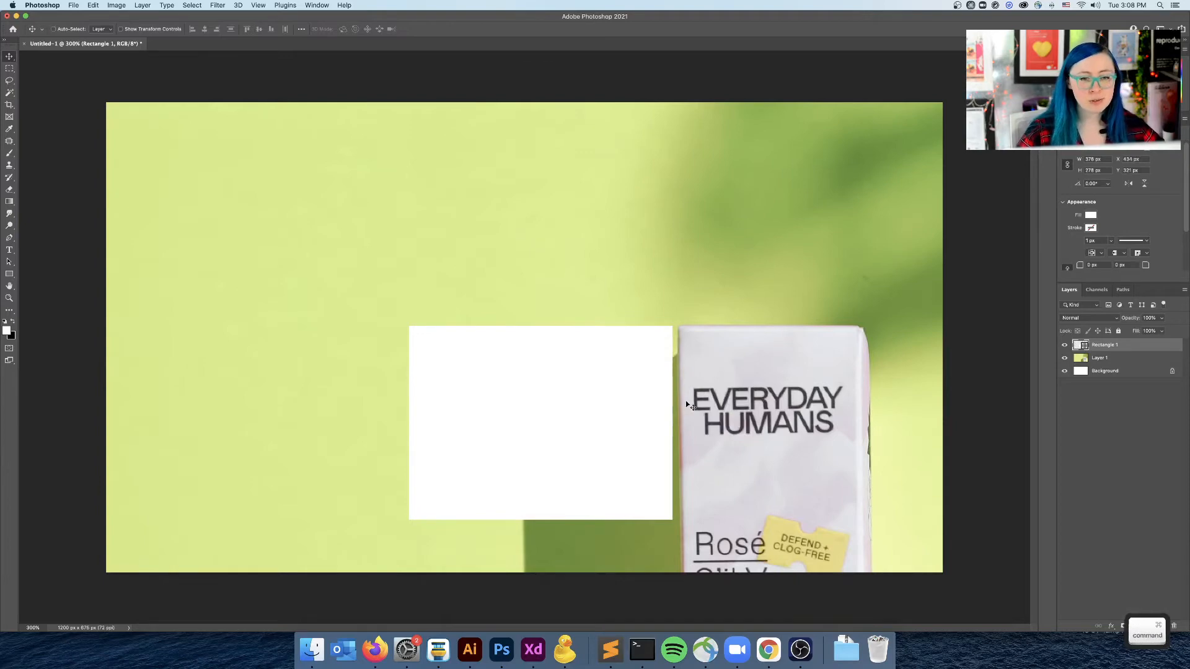
{"action": "key", "text": "super+equal"}
{"action": "key", "text": "super+equal"}
{"action": "key", "text": "super+equal"}
{"action": "key", "text": "super+equal"}
{"action": "key", "text": "super+equal"}
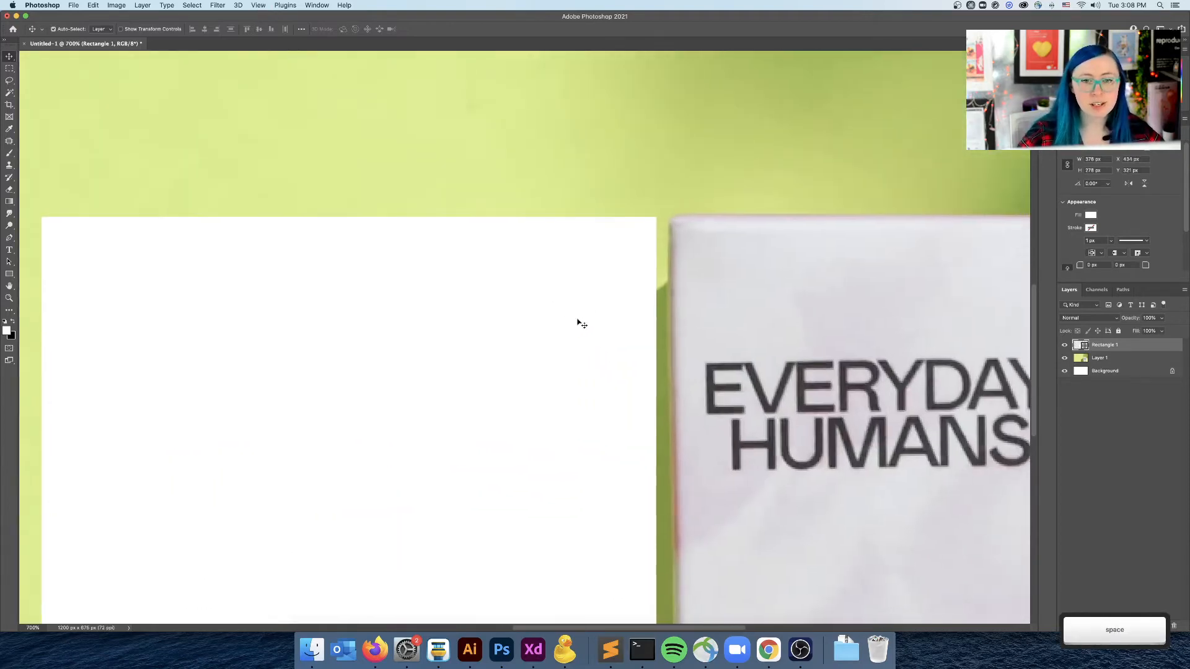
{"action": "key", "text": "super+equal"}
{"action": "key", "text": "super+equal"}
{"action": "left_click_drag", "start_coordinate": [753, 265], "coordinate": [553, 332]}
{"action": "scroll", "coordinate": [628, 163], "scroll_direction": "up", "scroll_amount": 3}
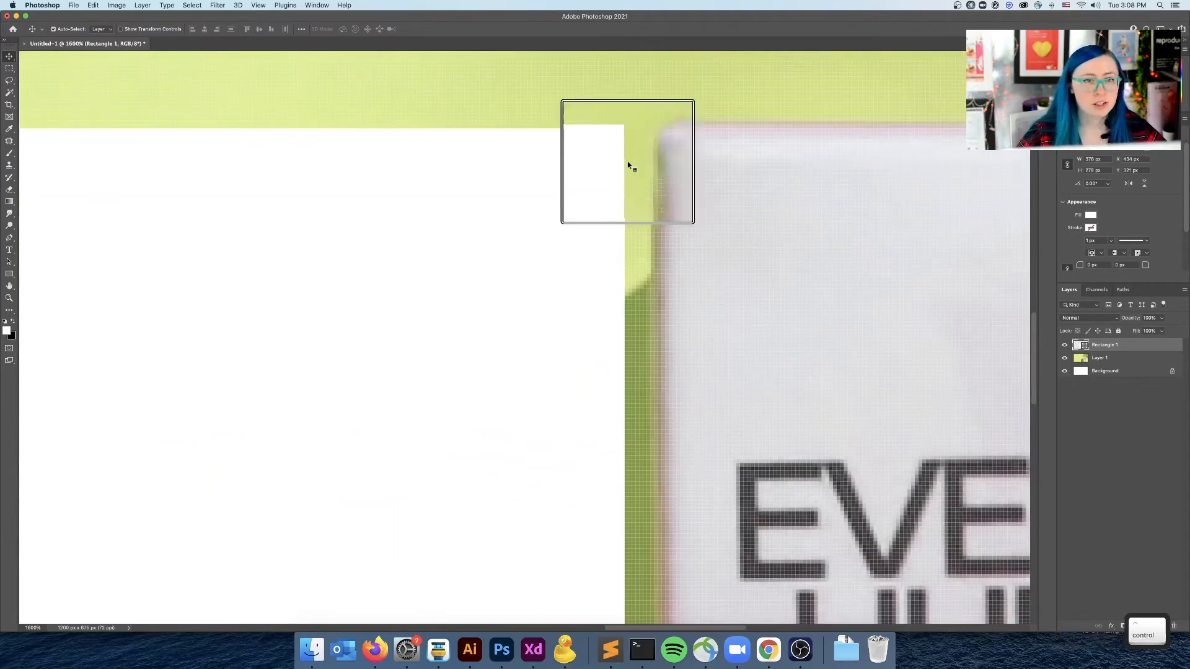
{"action": "scroll", "coordinate": [621, 156], "scroll_direction": "down", "scroll_amount": 3}
{"action": "scroll", "coordinate": [656, 186], "scroll_direction": "up", "scroll_amount": 3}
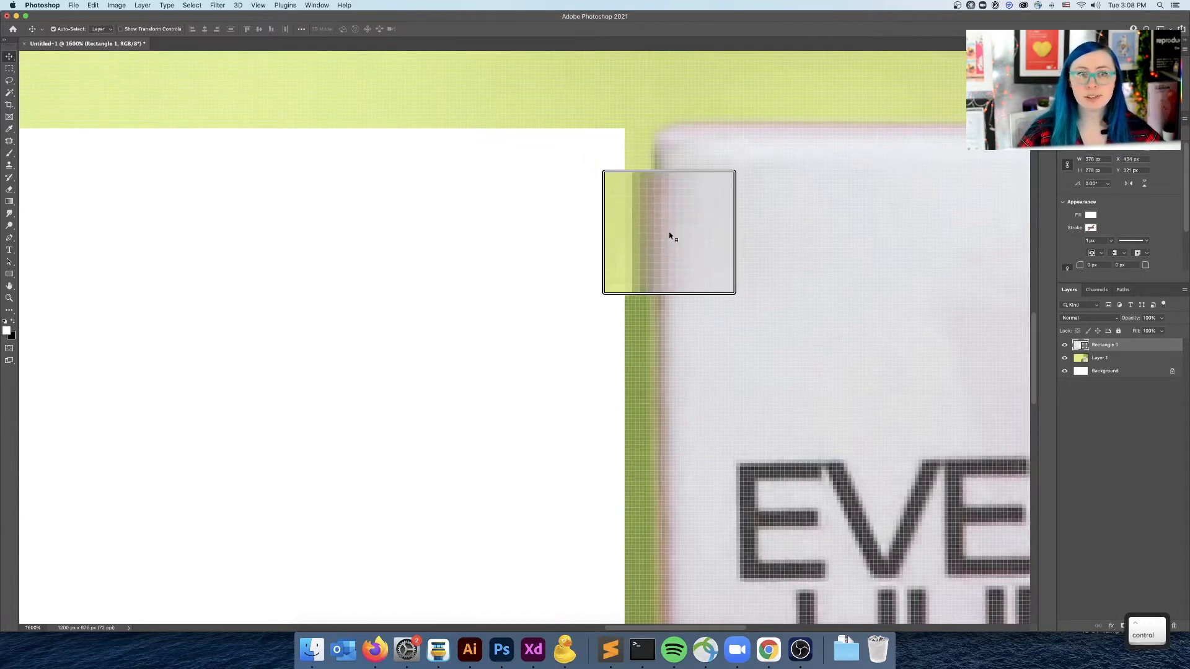
{"action": "scroll", "coordinate": [673, 283], "scroll_direction": "down", "scroll_amount": 3}
{"action": "key", "text": "super+minus"}
{"action": "key", "text": "super+minus"}
{"action": "key", "text": "super+minus"}
{"action": "key", "text": "super+minus"}
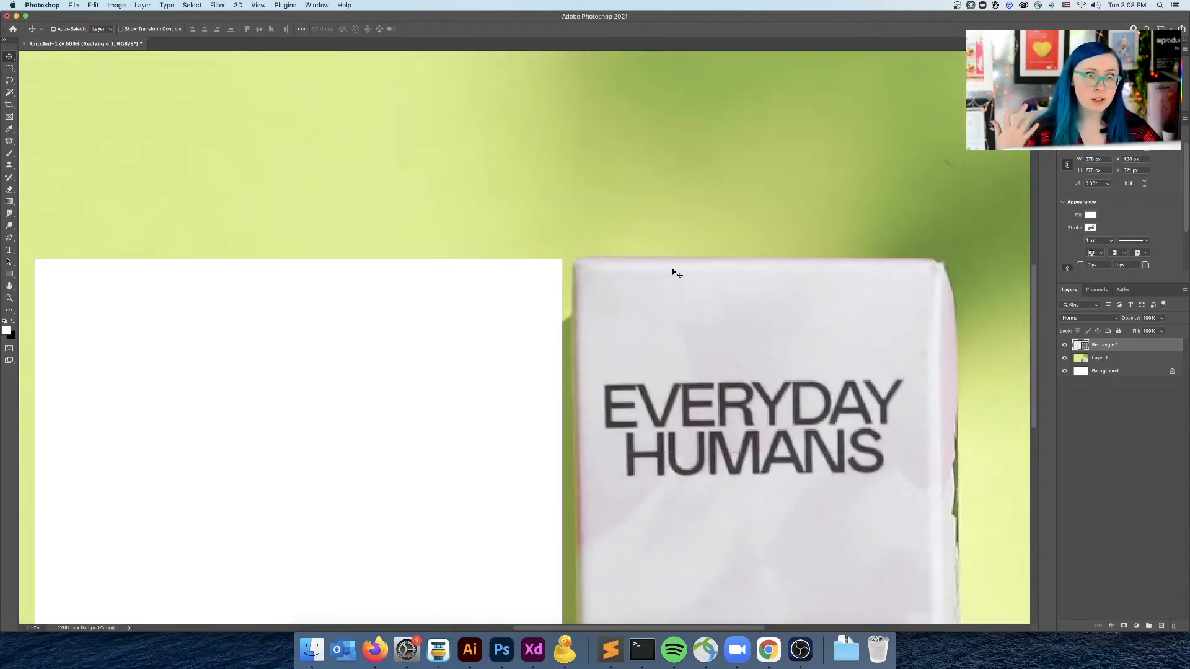
{"action": "key", "text": "super+minus"}
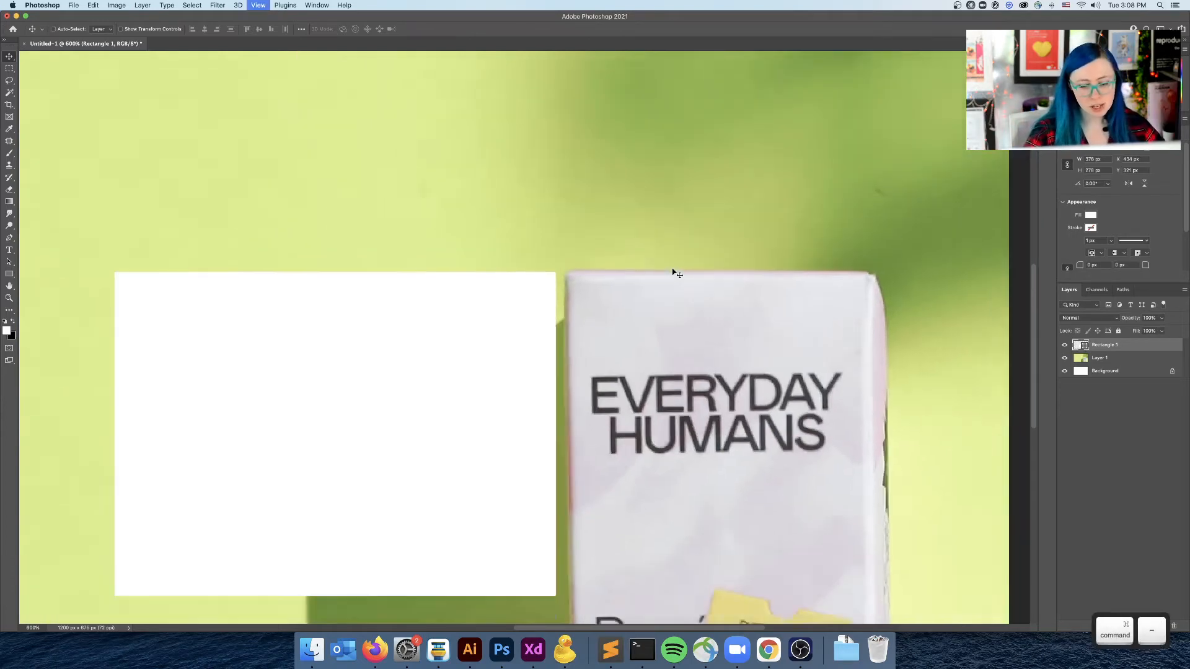
{"action": "key", "text": "super+minus"}
{"action": "key", "text": "super+minus"}
{"action": "scroll", "coordinate": [753, 320], "scroll_direction": "up", "scroll_amount": 3}
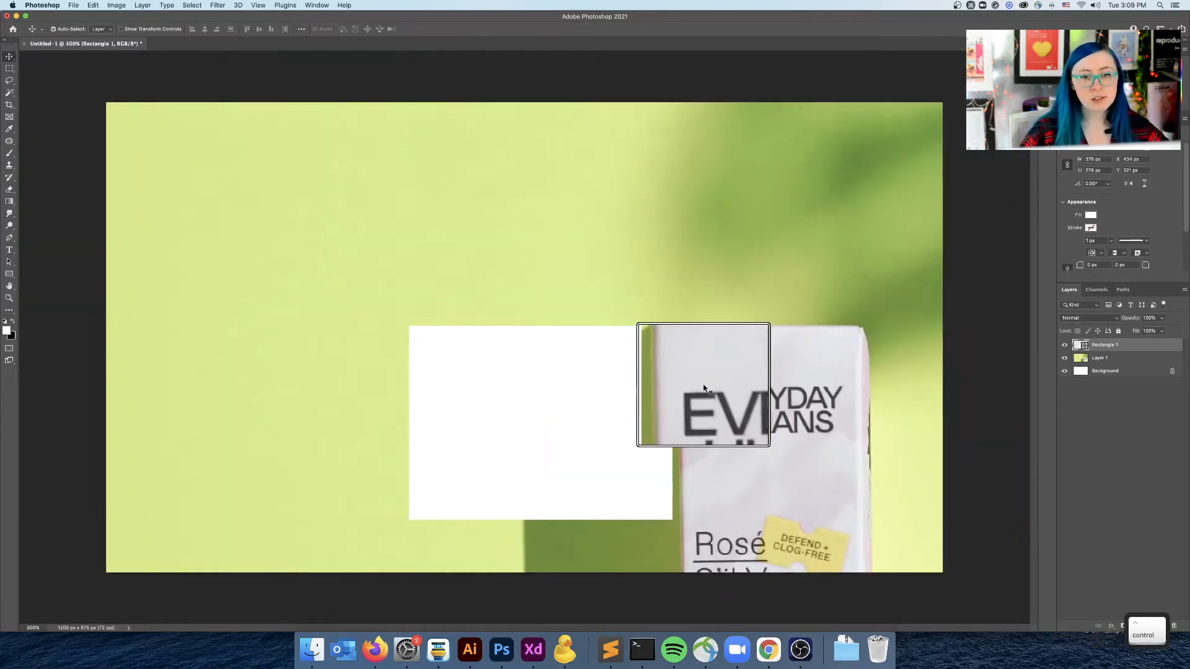
{"action": "key", "text": "alt"}
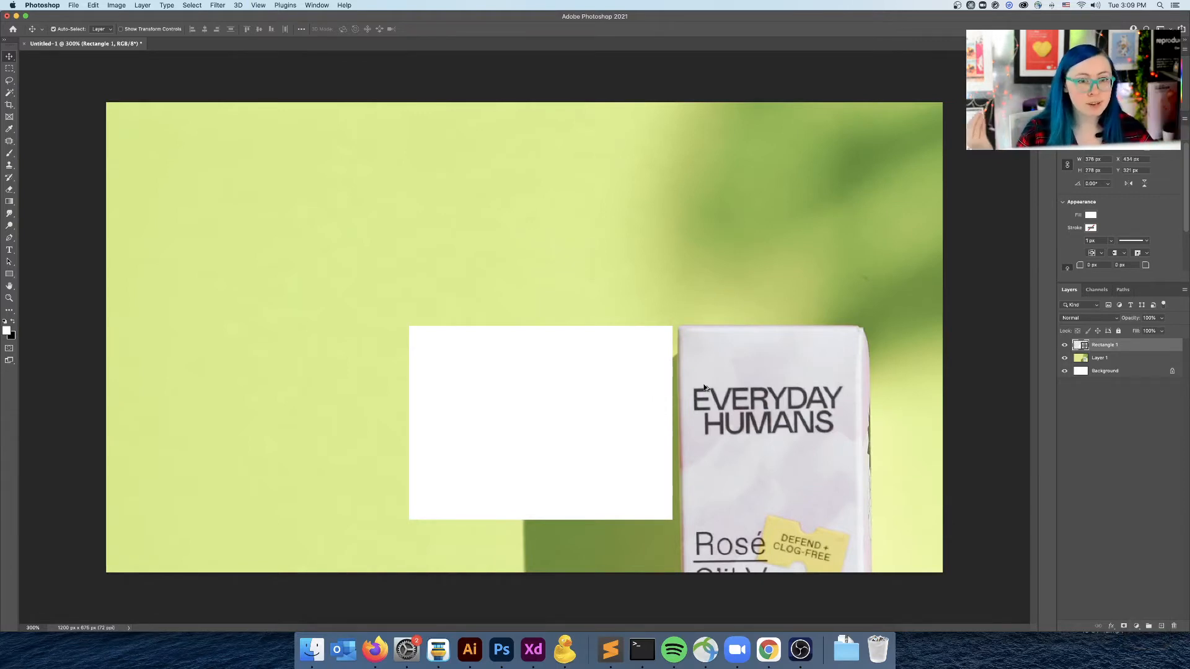
Examine the pixels along the box's upper edge and upper-left corner at 12800% magnification, then return to 300%.
{"action": "key", "text": "super+equal"}
{"action": "key", "text": "super+equal"}
{"action": "key", "text": "super+equal"}
{"action": "key", "text": "super+equal"}
{"action": "key", "text": "super+equal"}
{"action": "key", "text": "super+equal"}
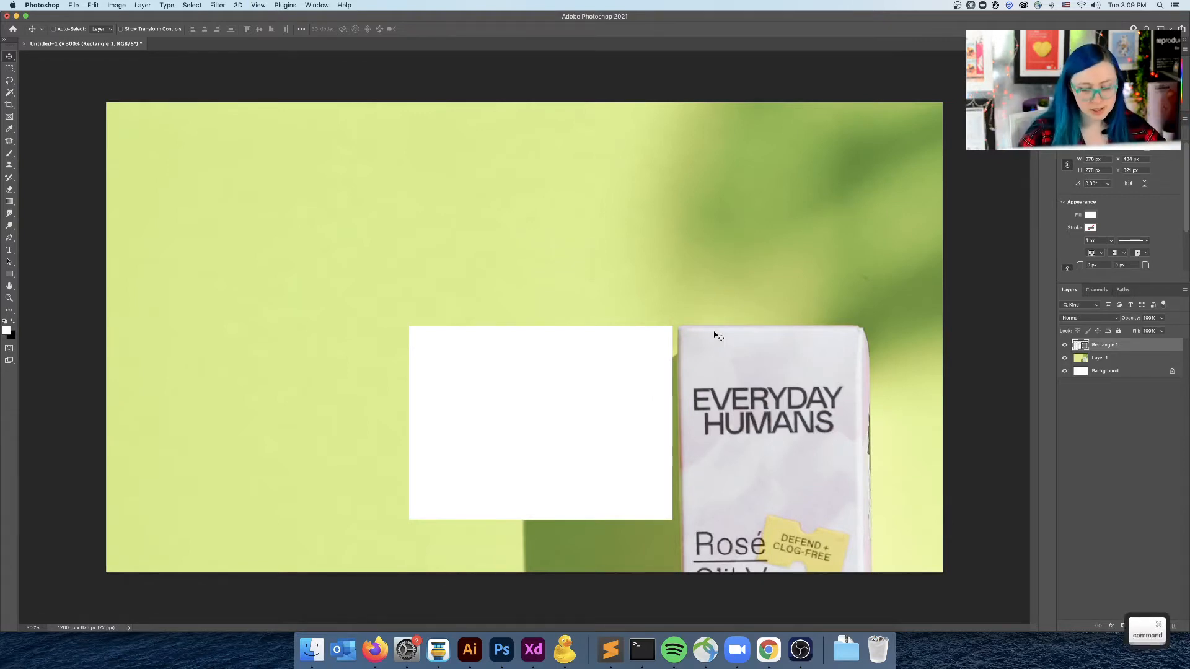
{"action": "key", "text": "super+equal"}
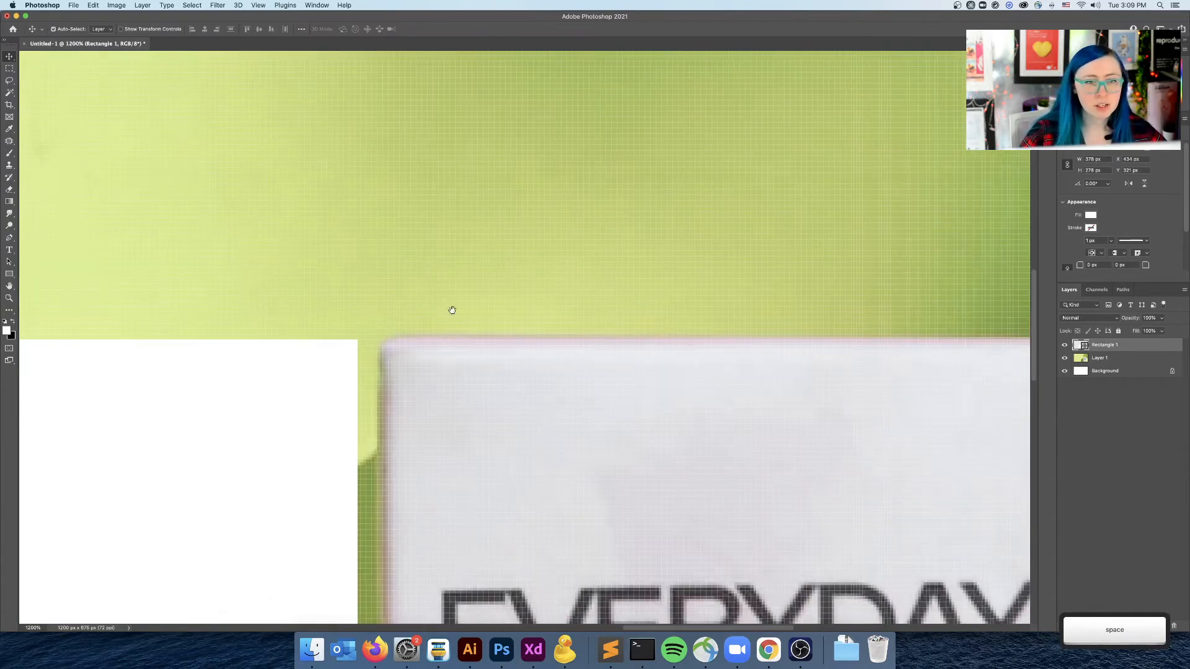
{"action": "key", "text": "super+equal"}
{"action": "key", "text": "super+equal"}
{"action": "key", "text": "super+equal"}
{"action": "key", "text": "super+equal"}
{"action": "key", "text": "super+equal"}
{"action": "key", "text": "super+equal"}
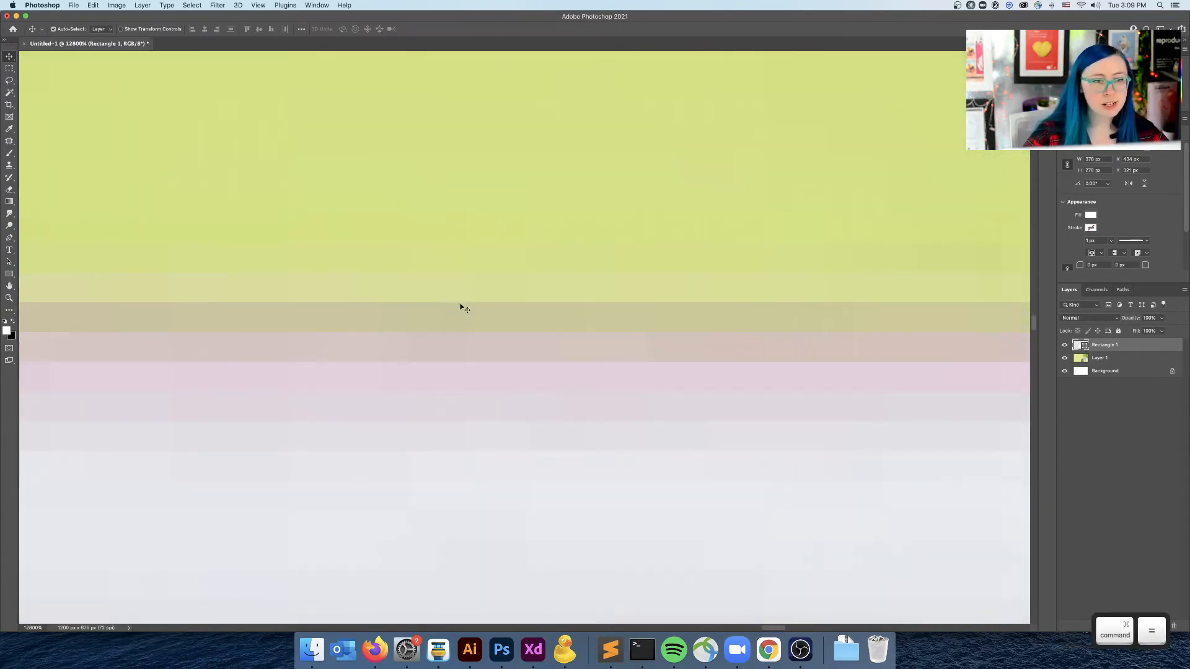
{"action": "key", "text": "ctrl"}
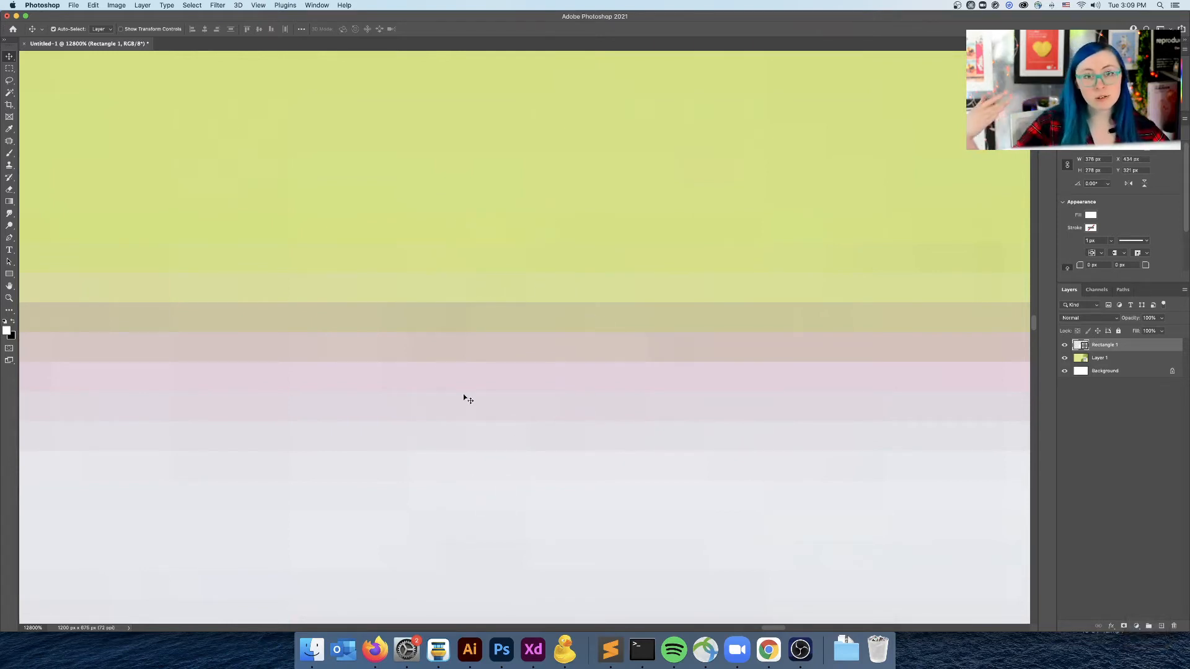
{"action": "key", "text": "space"}
{"action": "left_click_drag", "start_coordinate": [192, 375], "coordinate": [683, 329]}
{"action": "left_click_drag", "start_coordinate": [317, 272], "coordinate": [347, 270]}
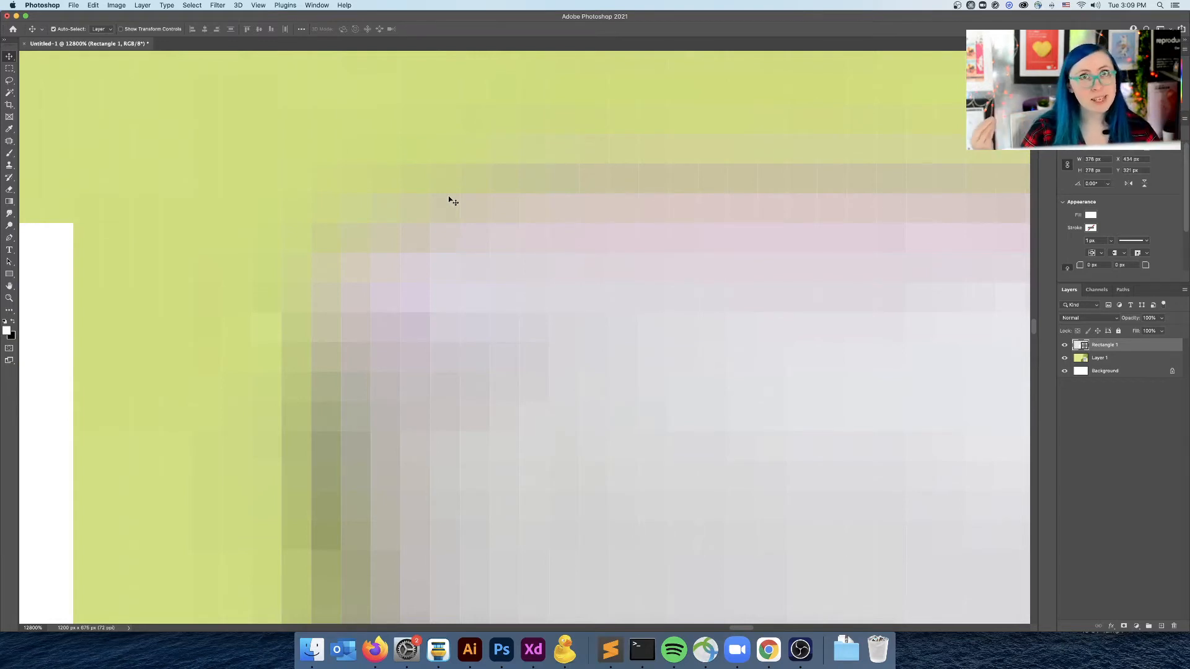
{"action": "scroll", "coordinate": [453, 202], "scroll_direction": "down", "scroll_amount": 10}
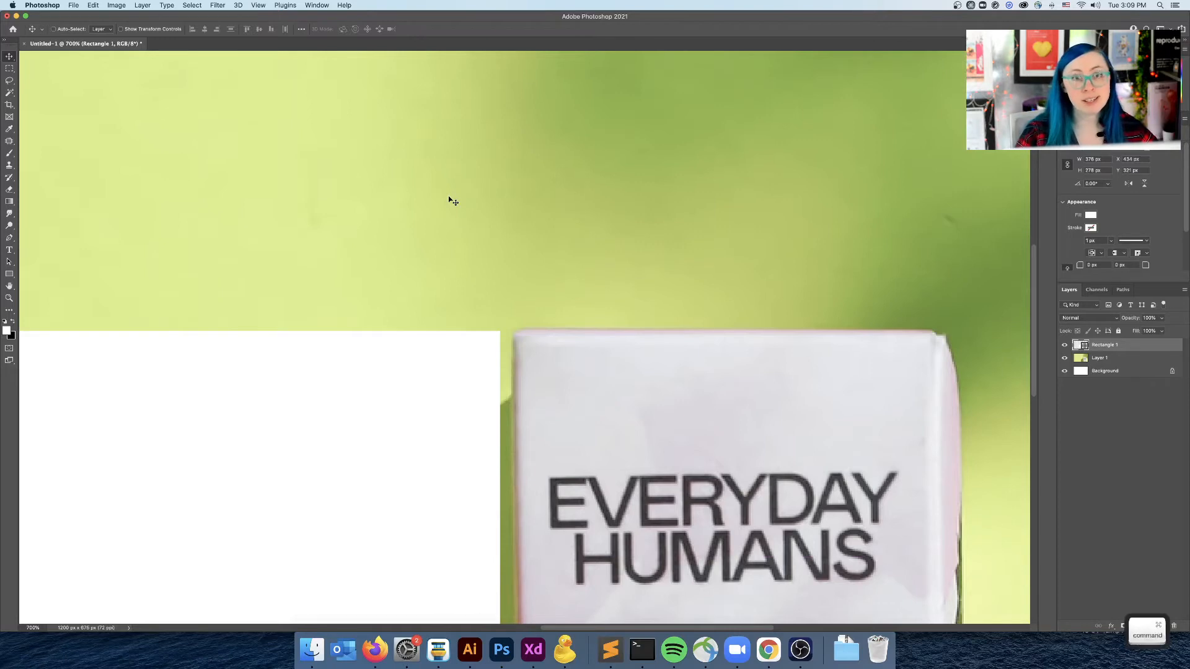
{"action": "key", "text": "super+minus"}
{"action": "key", "text": "super+minus"}
{"action": "key", "text": "super+minus"}
{"action": "key", "text": "super+minus"}
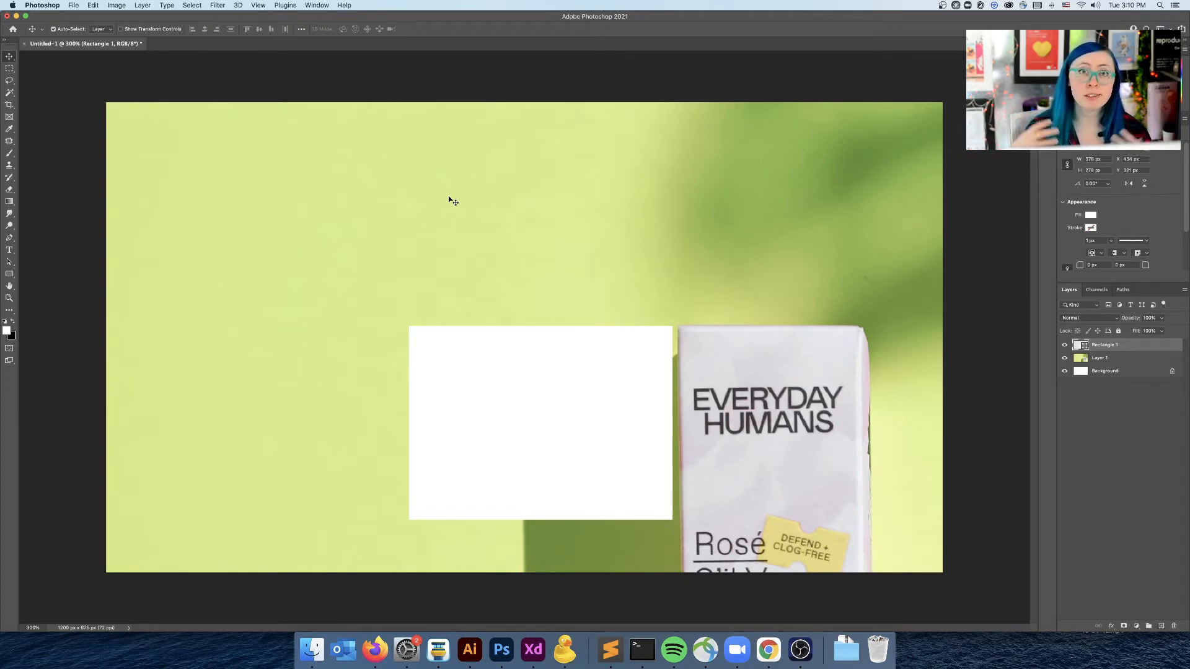
{"action": "key", "text": "super"}
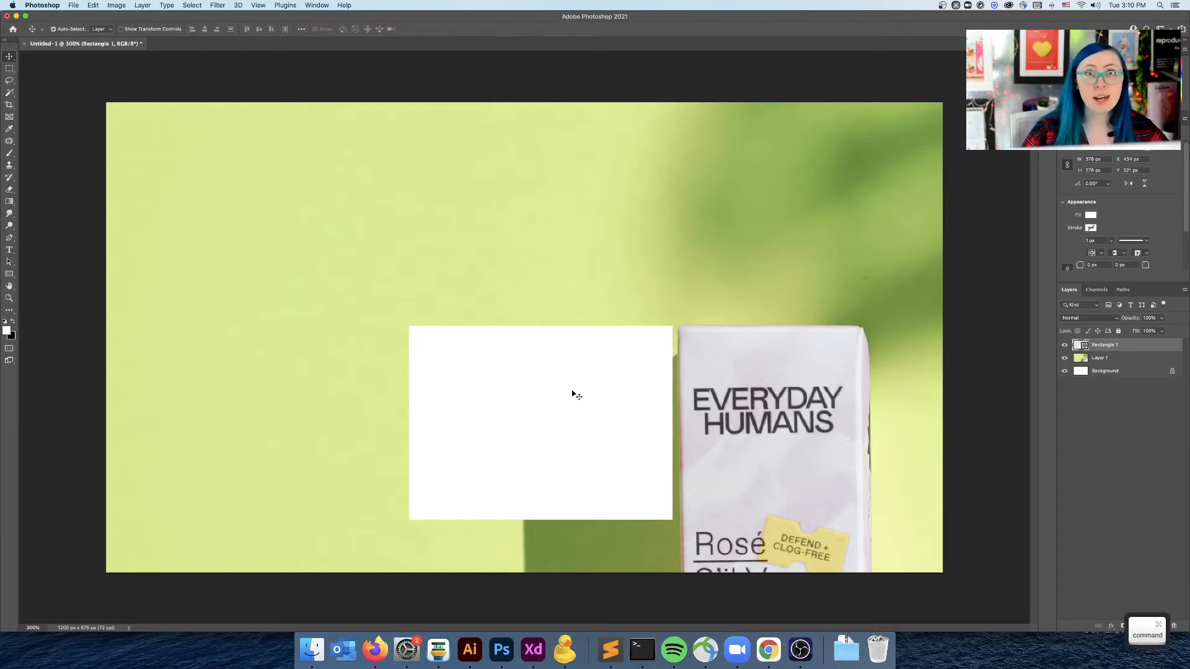
Move the white rectangle away from the box onto the photo's plain green area, at about X 222 px, Y 90 px.
{"action": "left_click_drag", "start_coordinate": [556, 363], "coordinate": [408, 203]}
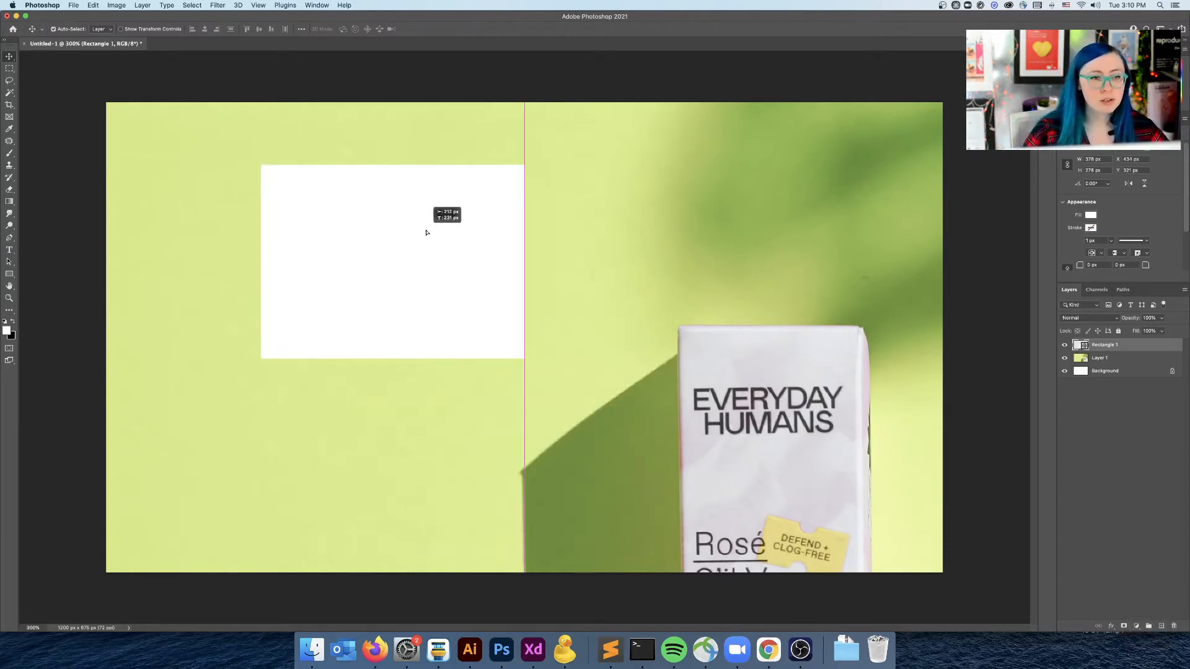
{"action": "key", "text": "alt"}
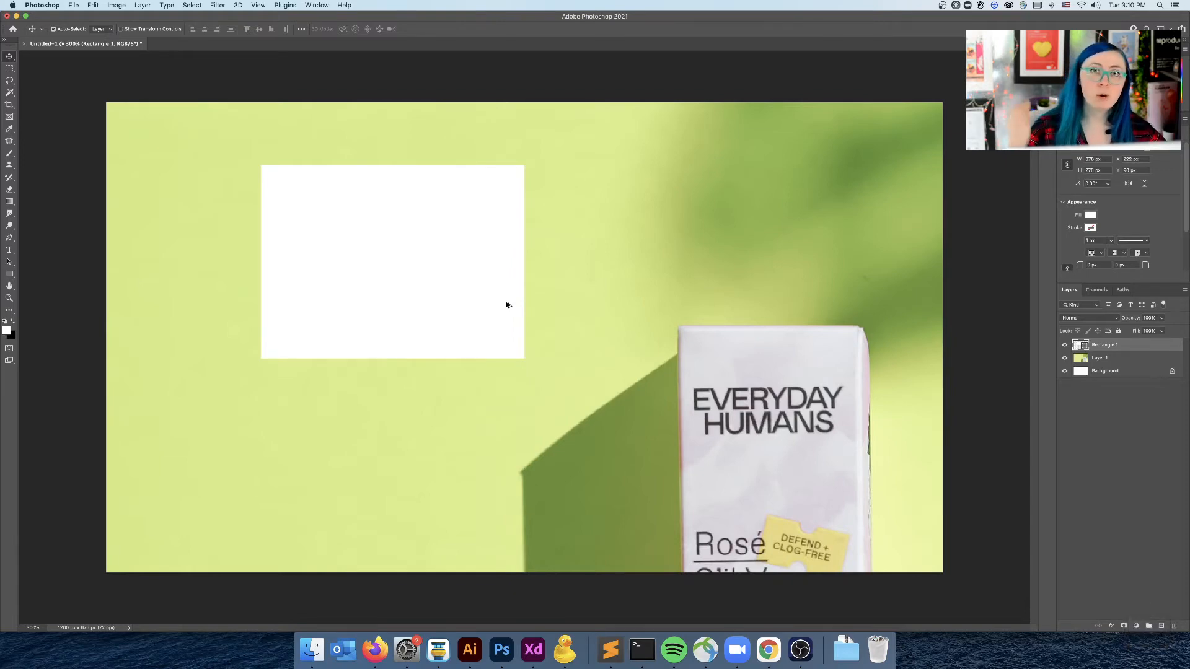
{"action": "key", "text": "alt"}
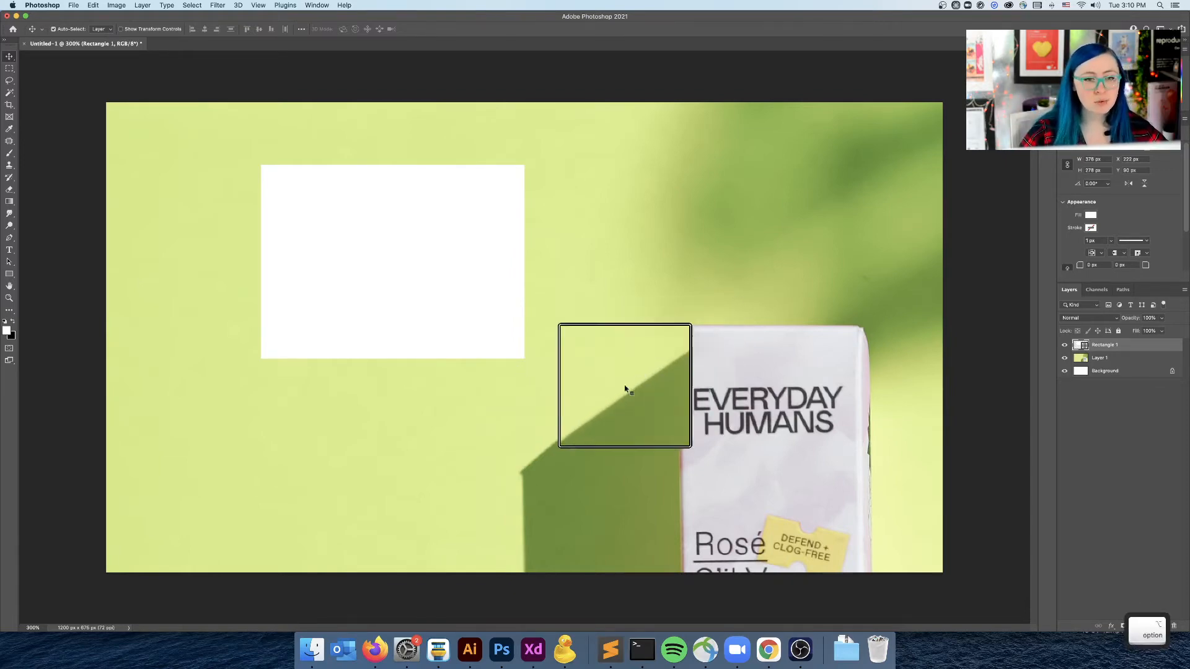
{"action": "key", "text": "ctrl+alt"}
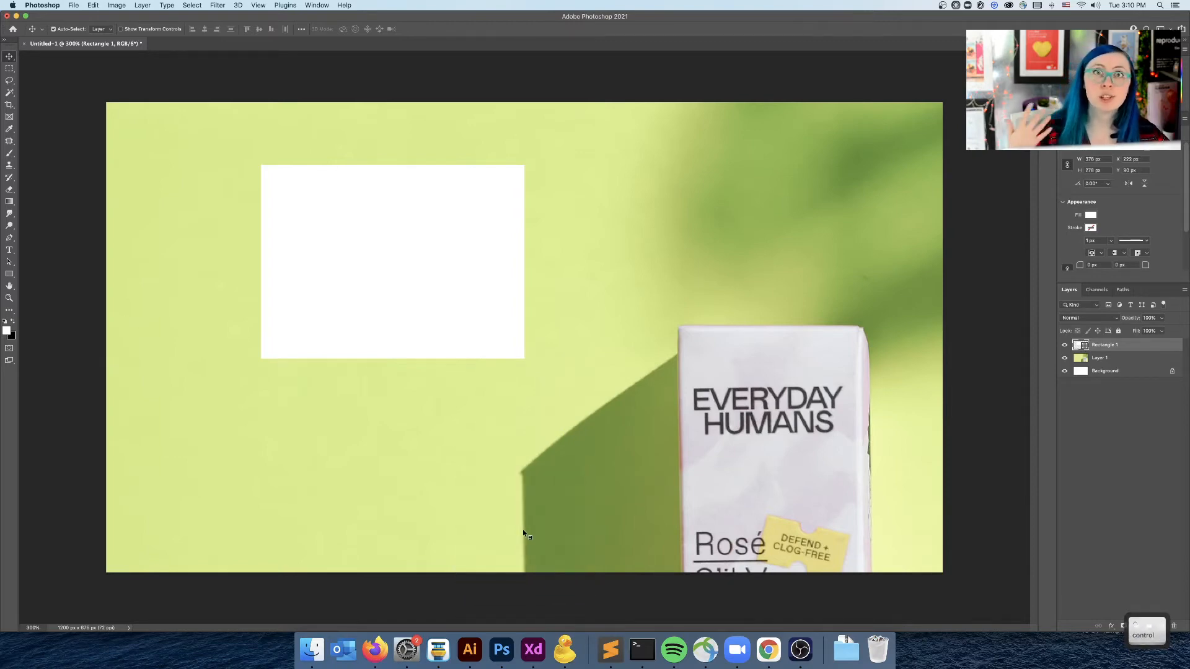
{"action": "key", "text": "ctrl"}
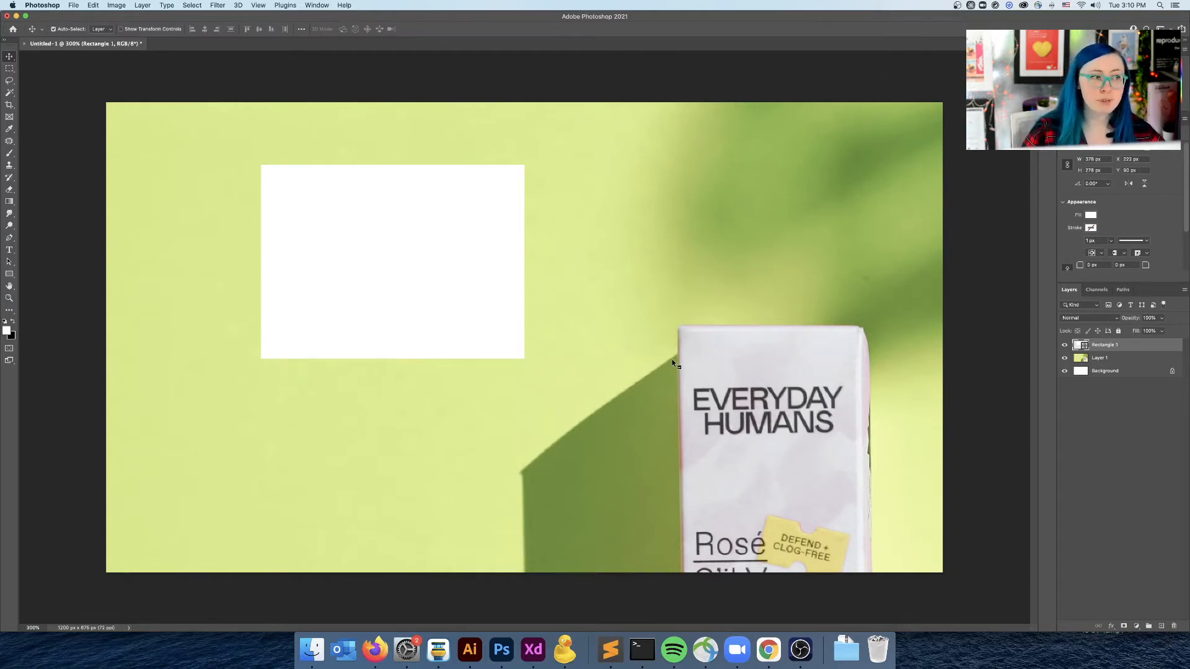
Review the available shape tools, including the Custom Shape tool, and the Path Selection and Direct Selection tools.
{"action": "left_click", "coordinate": [10, 274]}
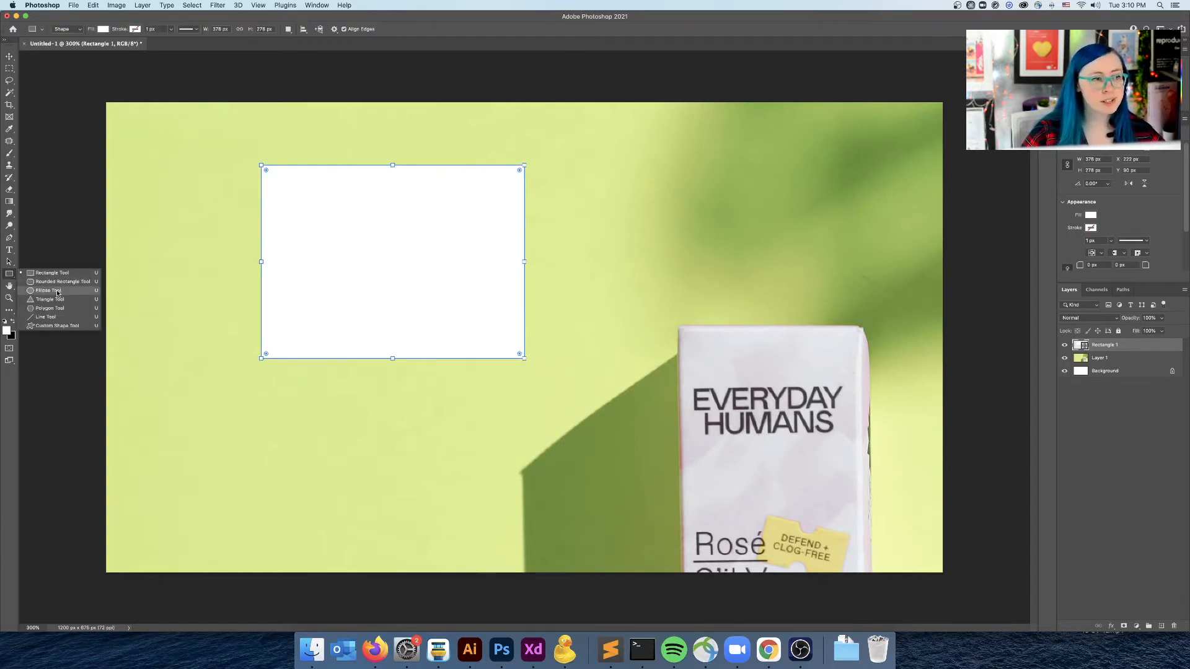
{"action": "left_click", "coordinate": [51, 324]}
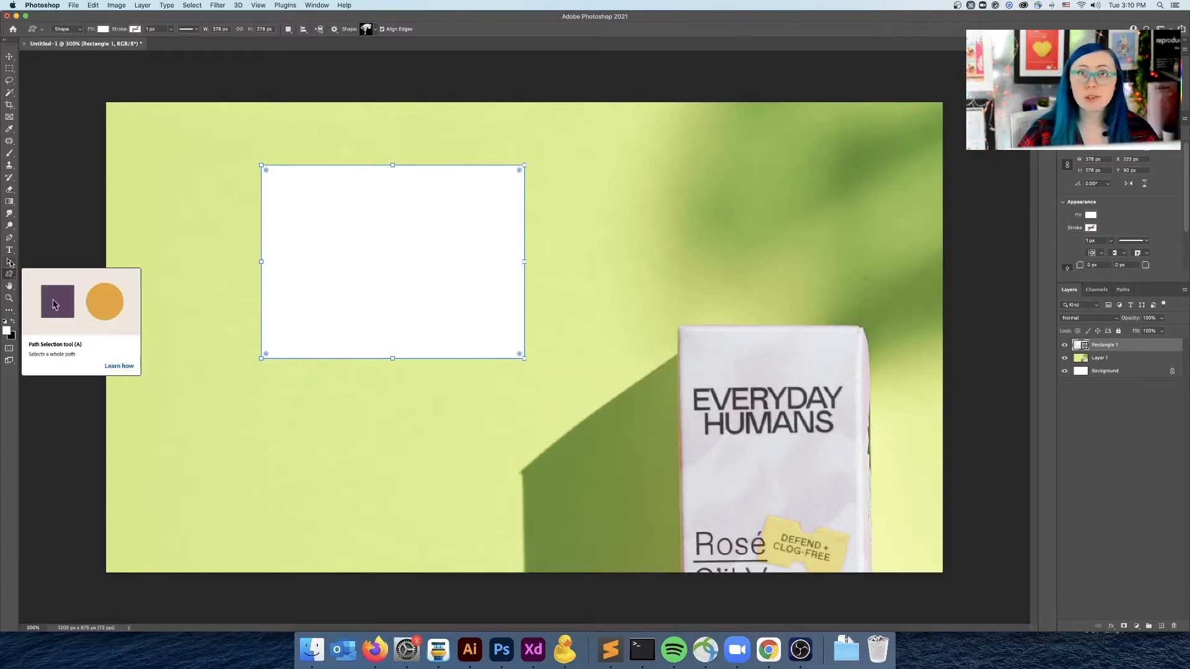
{"action": "left_click", "coordinate": [8, 263]}
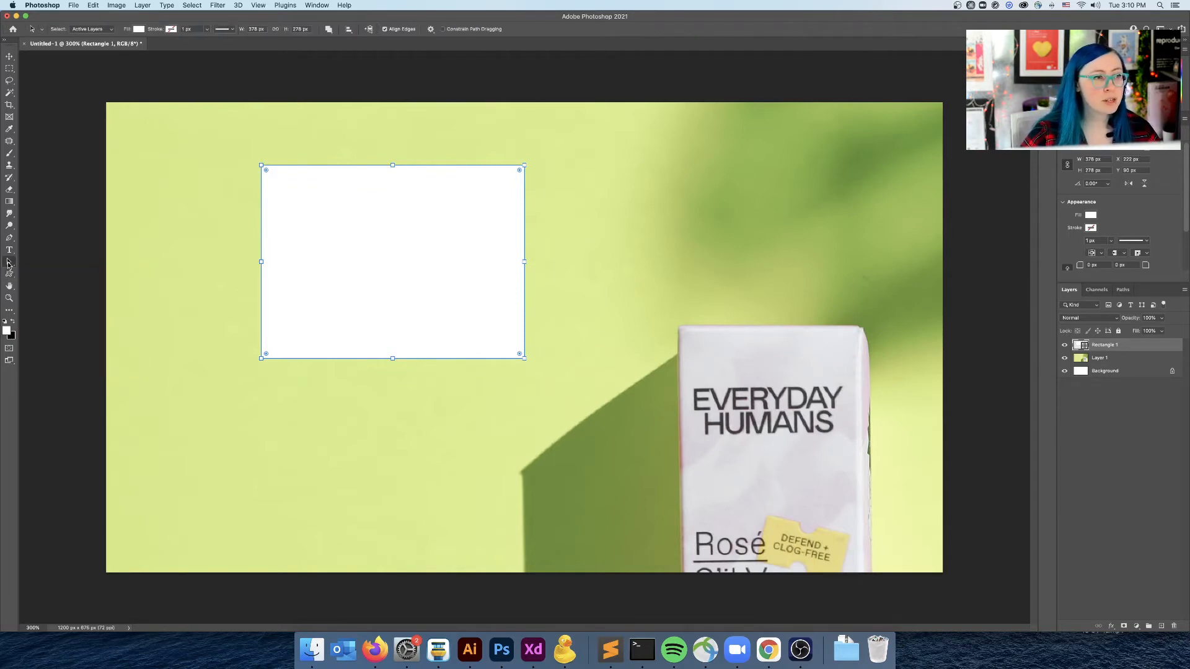
{"action": "left_click", "coordinate": [8, 263]}
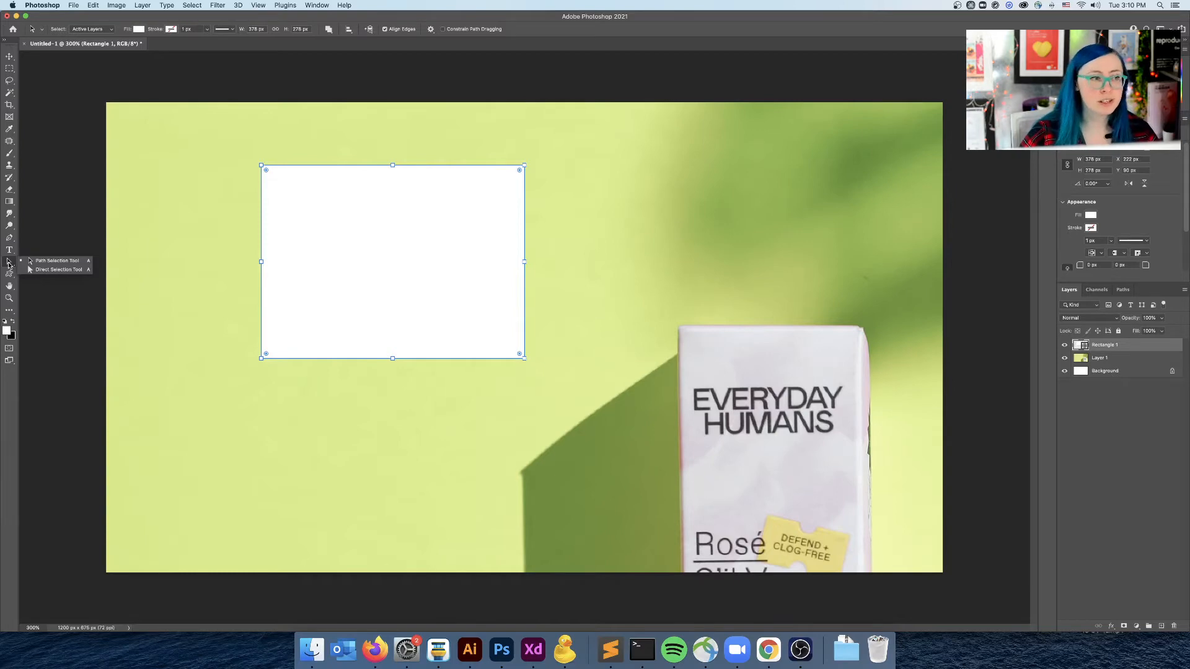
{"action": "left_click", "coordinate": [9, 264]}
{"action": "key", "text": "ctrl"}
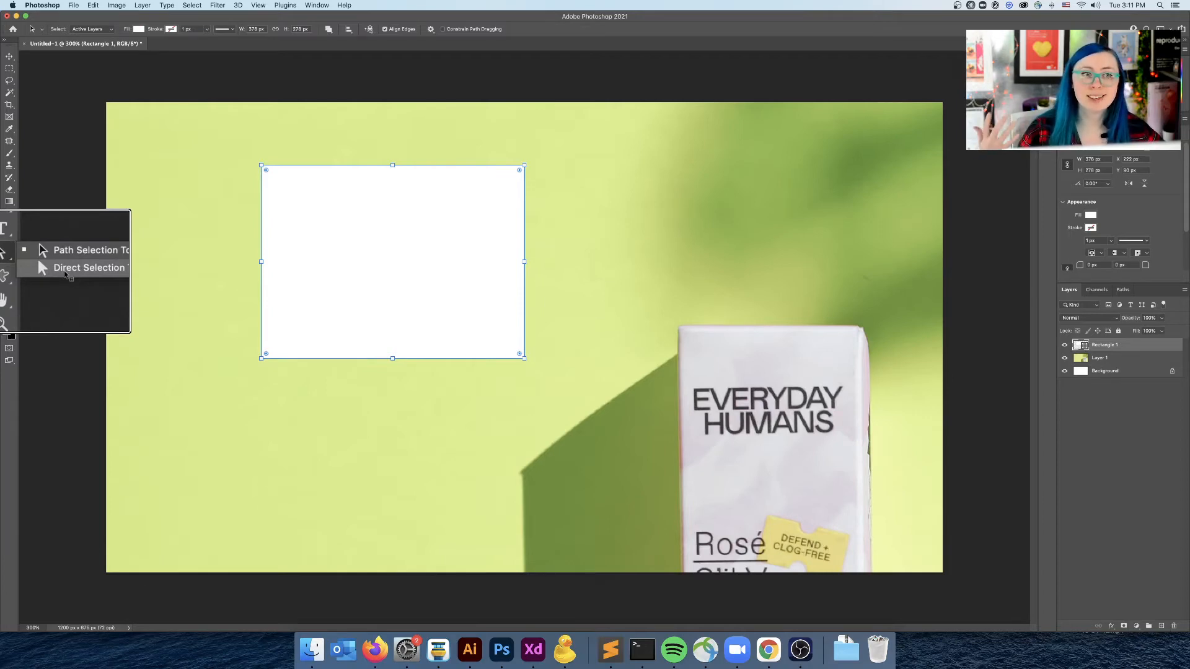
{"action": "key", "text": "alt"}
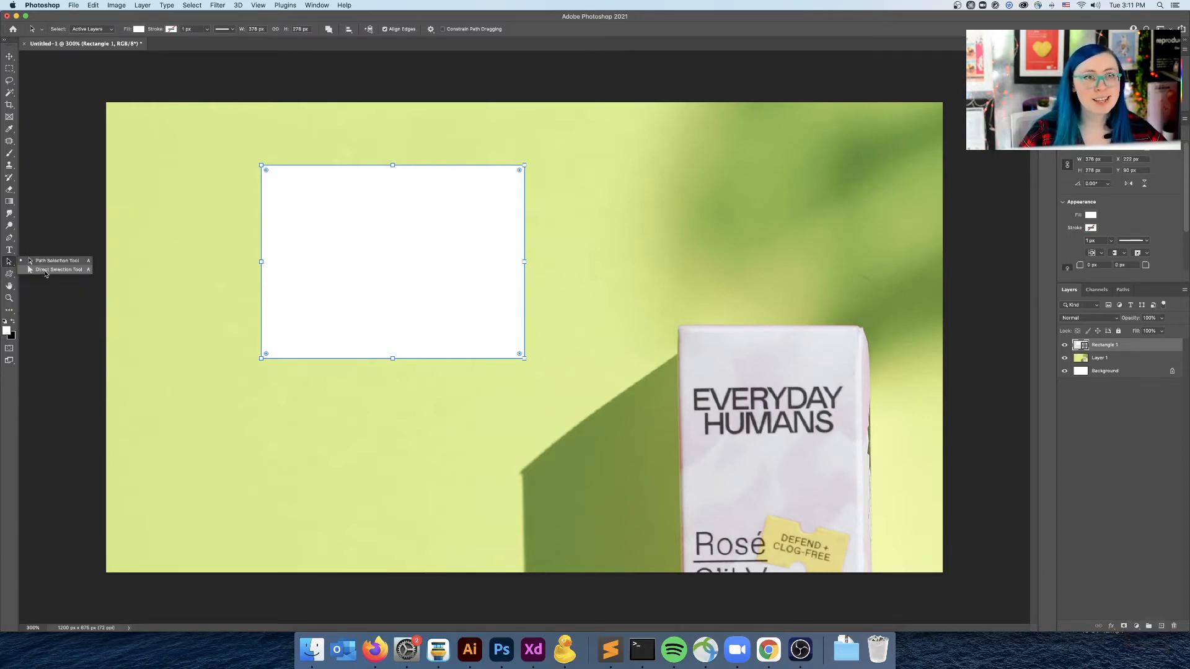
With the Direct Selection tool, convert the rectangle to a regular path, pulling its upper-right corner outward above the box and its lower-right corner down.
{"action": "left_click", "coordinate": [45, 270]}
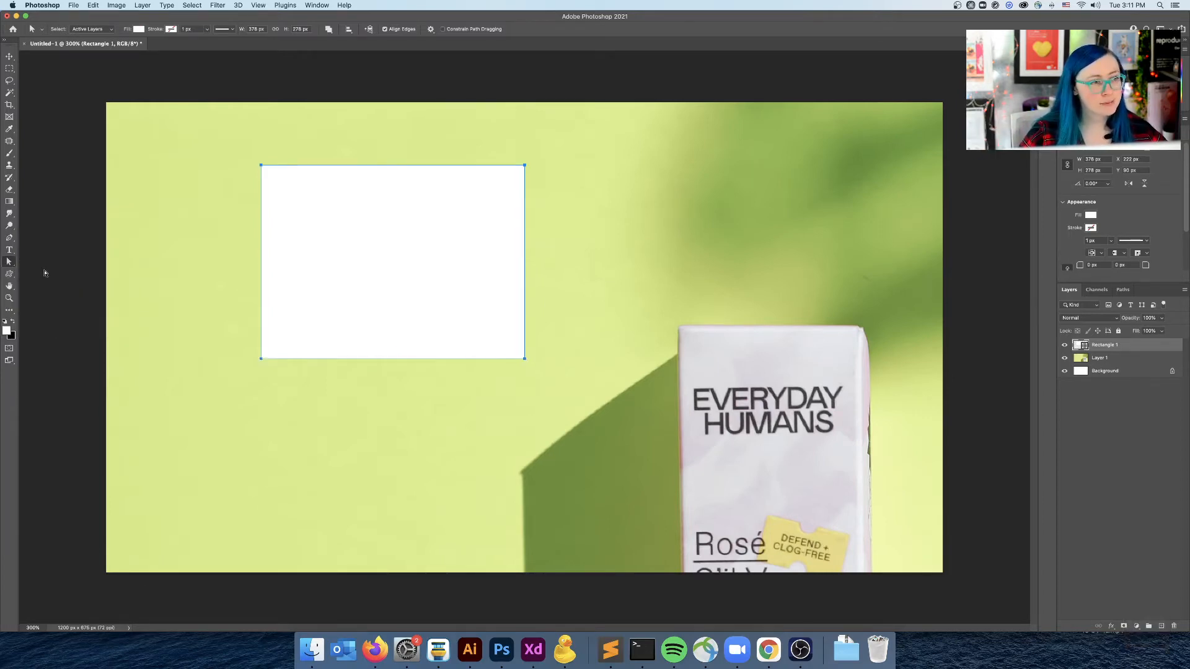
{"action": "left_click", "coordinate": [546, 160]}
{"action": "left_click", "coordinate": [524, 167]}
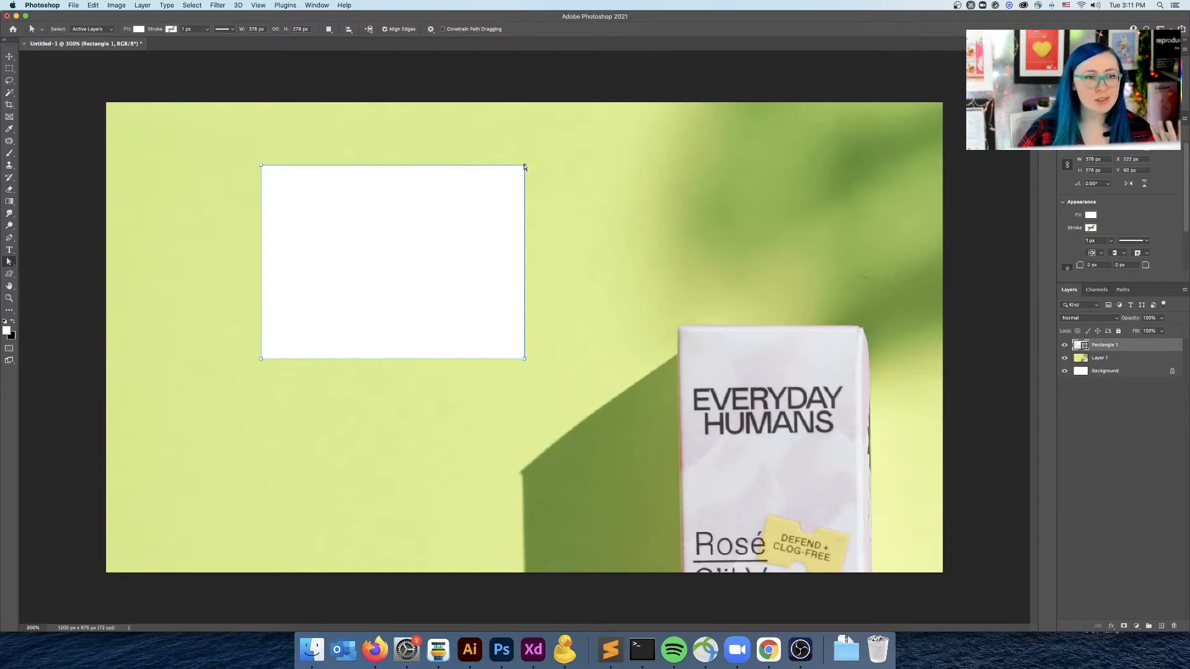
{"action": "left_click_drag", "start_coordinate": [526, 167], "coordinate": [753, 150]}
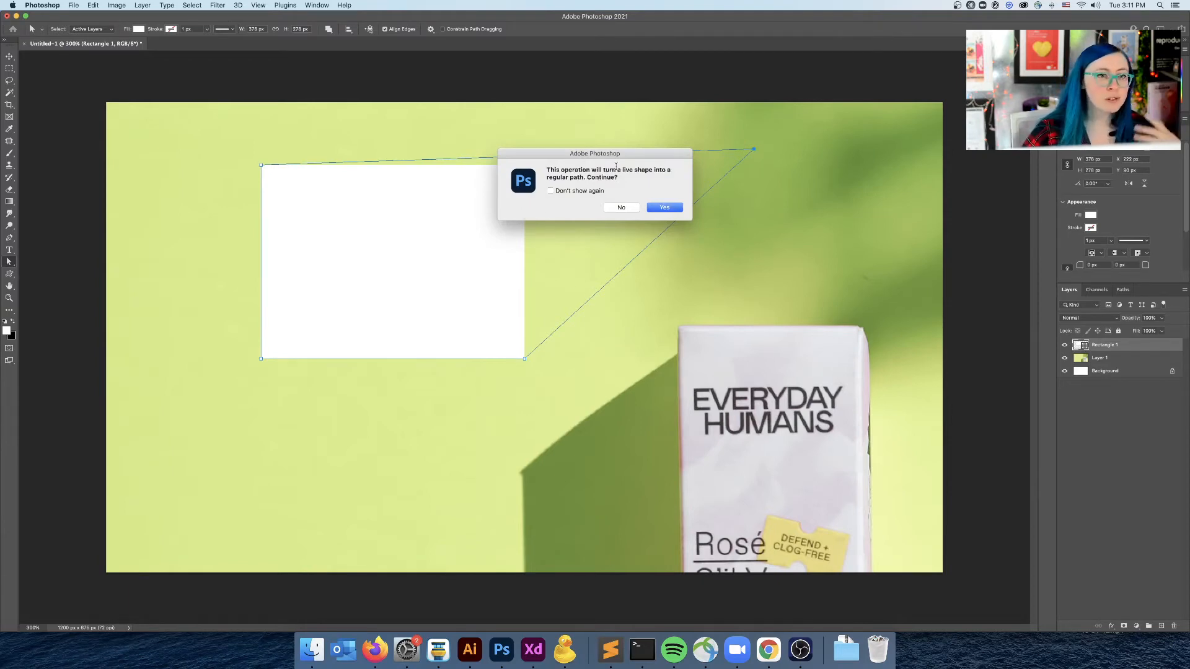
{"action": "left_click", "coordinate": [673, 209]}
{"action": "left_click_drag", "start_coordinate": [755, 149], "coordinate": [736, 208]}
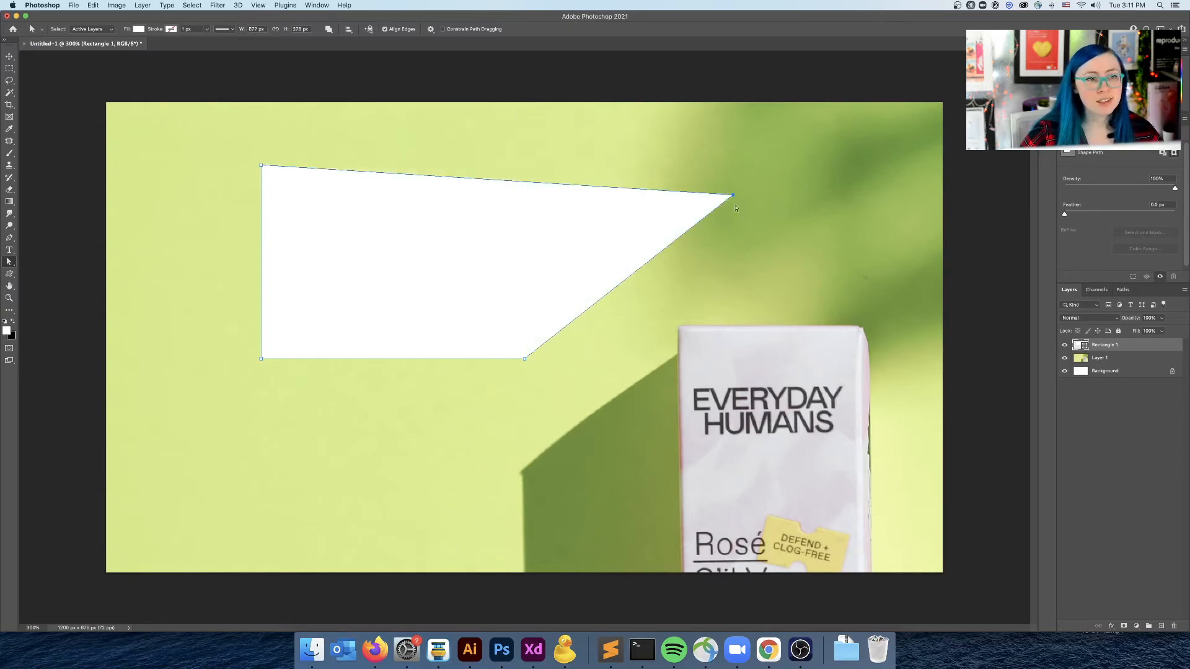
{"action": "left_click_drag", "start_coordinate": [525, 359], "coordinate": [488, 507]}
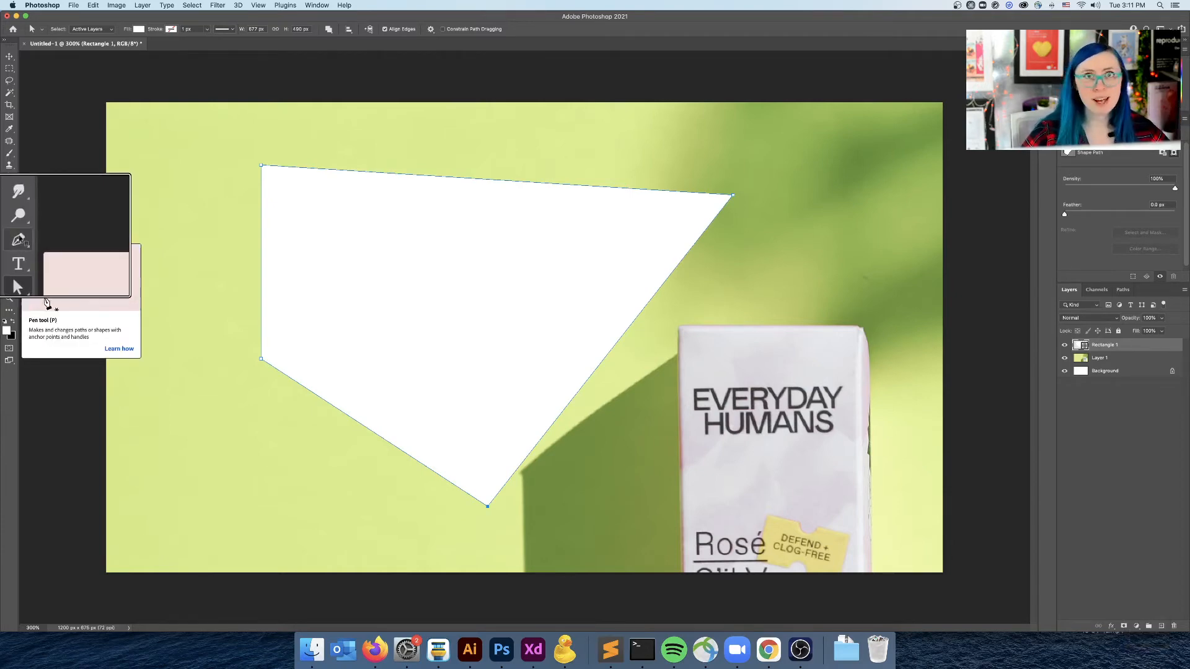
With the Pen tool, add an anchor point on the white shape's slanted right side and pull it over the box as a smooth curve.
{"action": "left_click", "coordinate": [10, 238]}
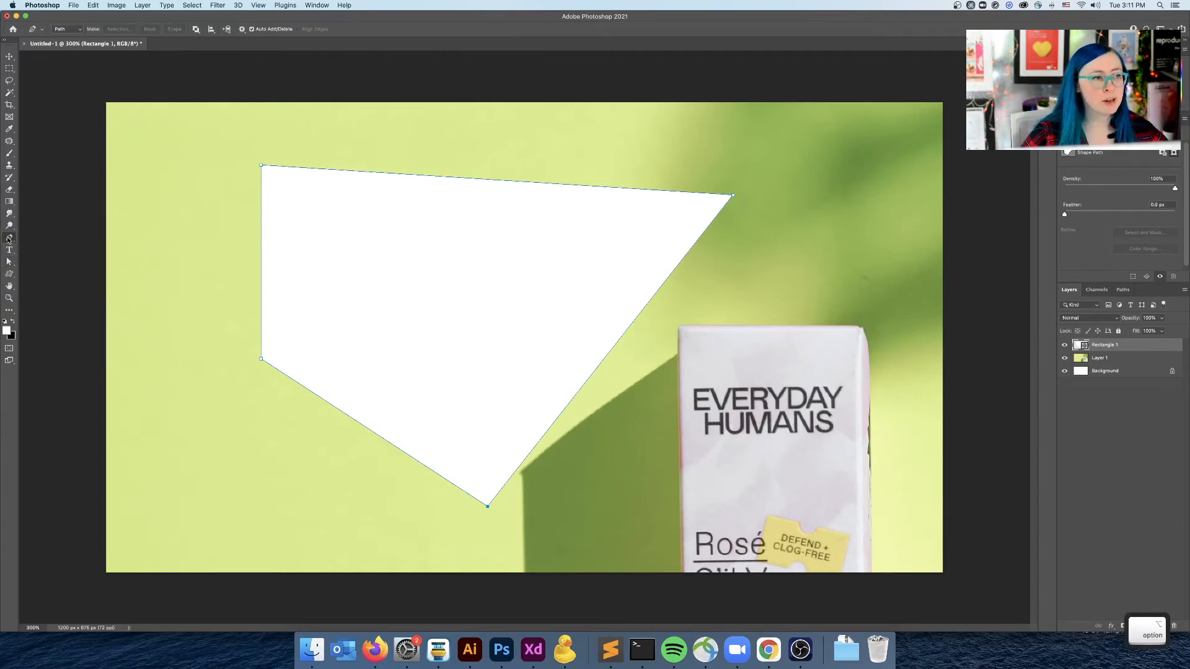
{"action": "left_click", "coordinate": [626, 332]}
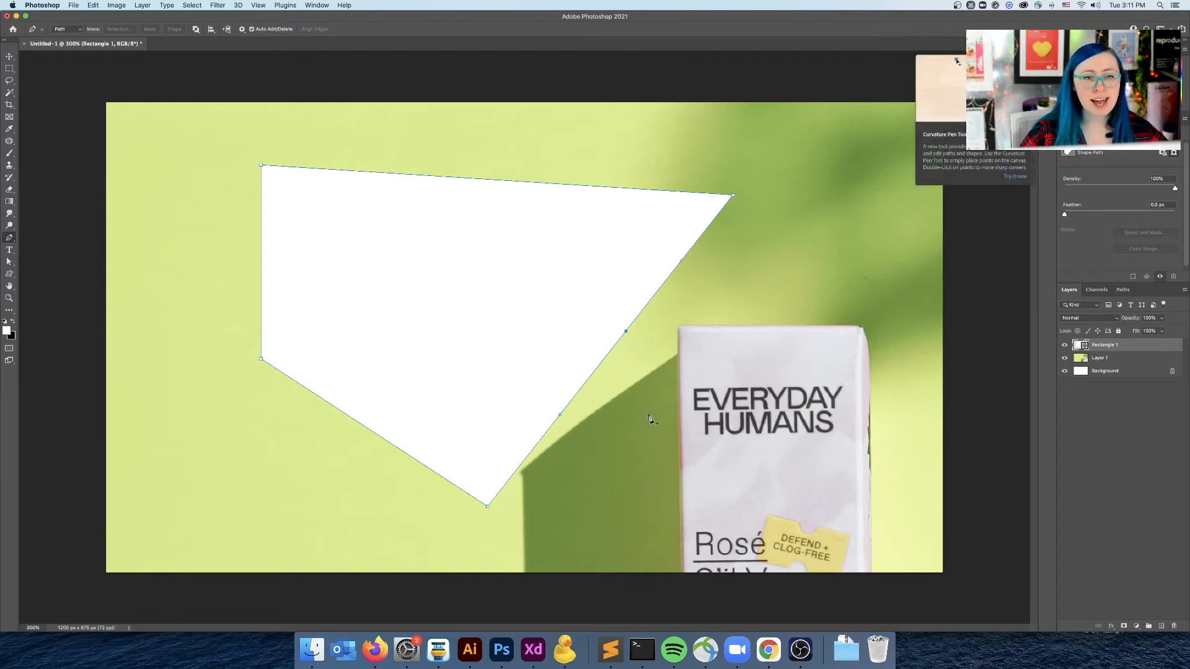
{"action": "left_click_drag", "start_coordinate": [627, 337], "coordinate": [830, 417]}
{"action": "left_click_drag", "start_coordinate": [884, 345], "coordinate": [858, 148]}
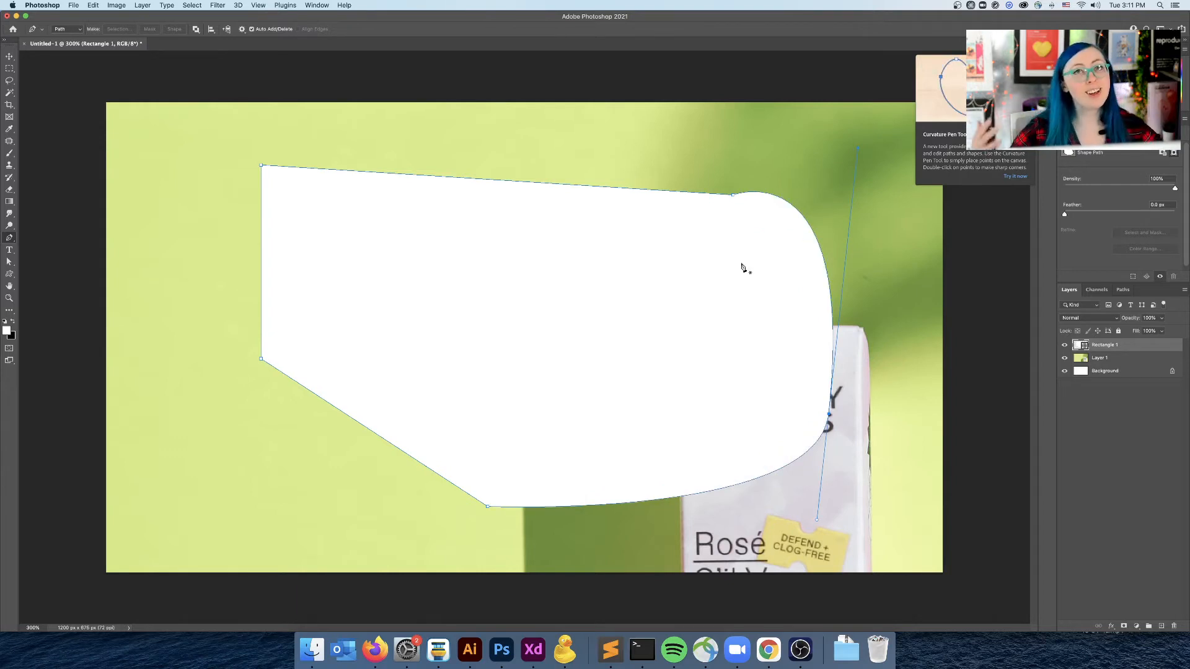
{"action": "key", "text": "v"}
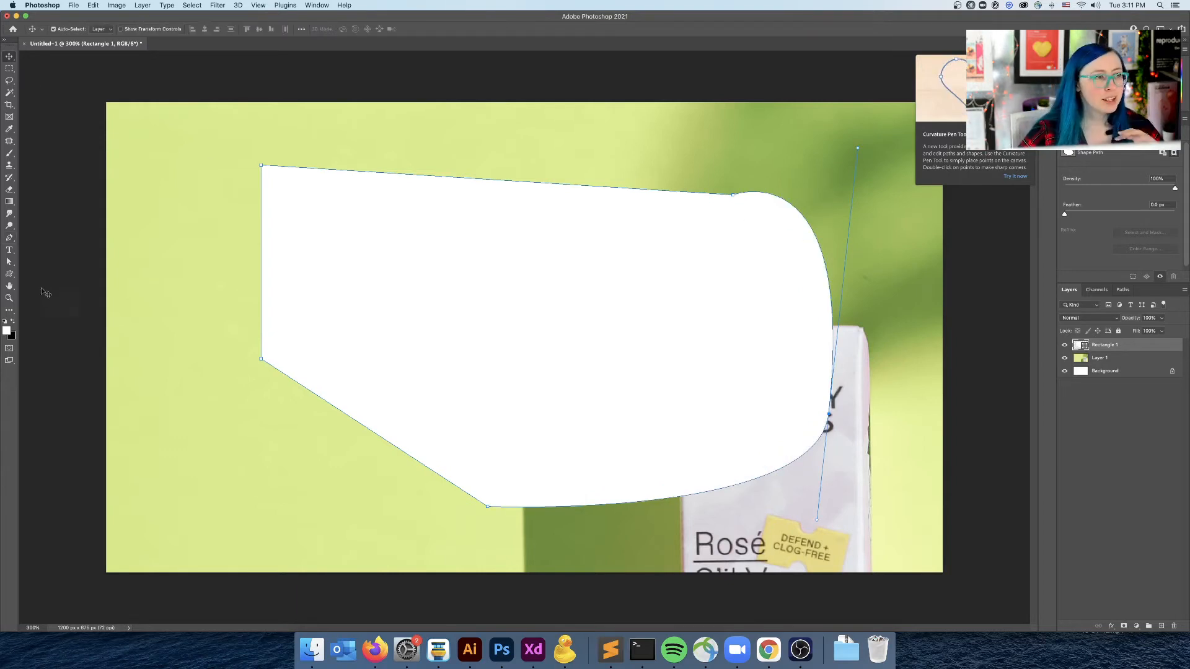
{"action": "left_click_drag", "start_coordinate": [9, 250], "coordinate": [49, 278]}
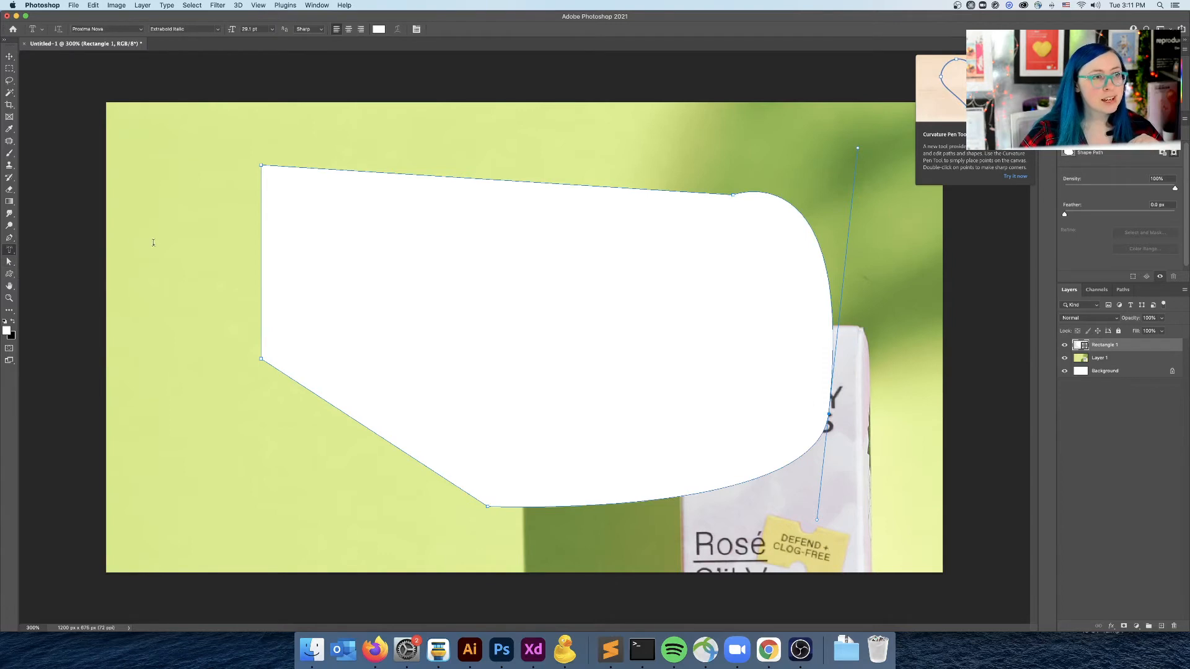
{"action": "left_click", "coordinate": [155, 242]}
{"action": "left_click", "coordinate": [9, 56]}
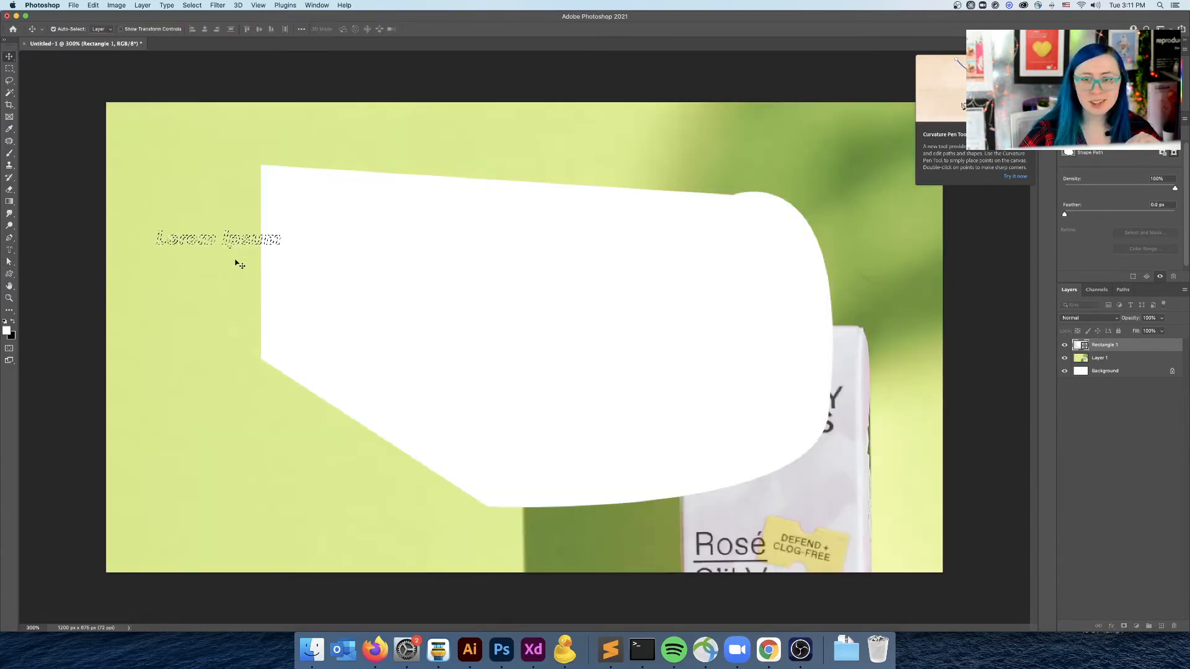
{"action": "key", "text": "super+d"}
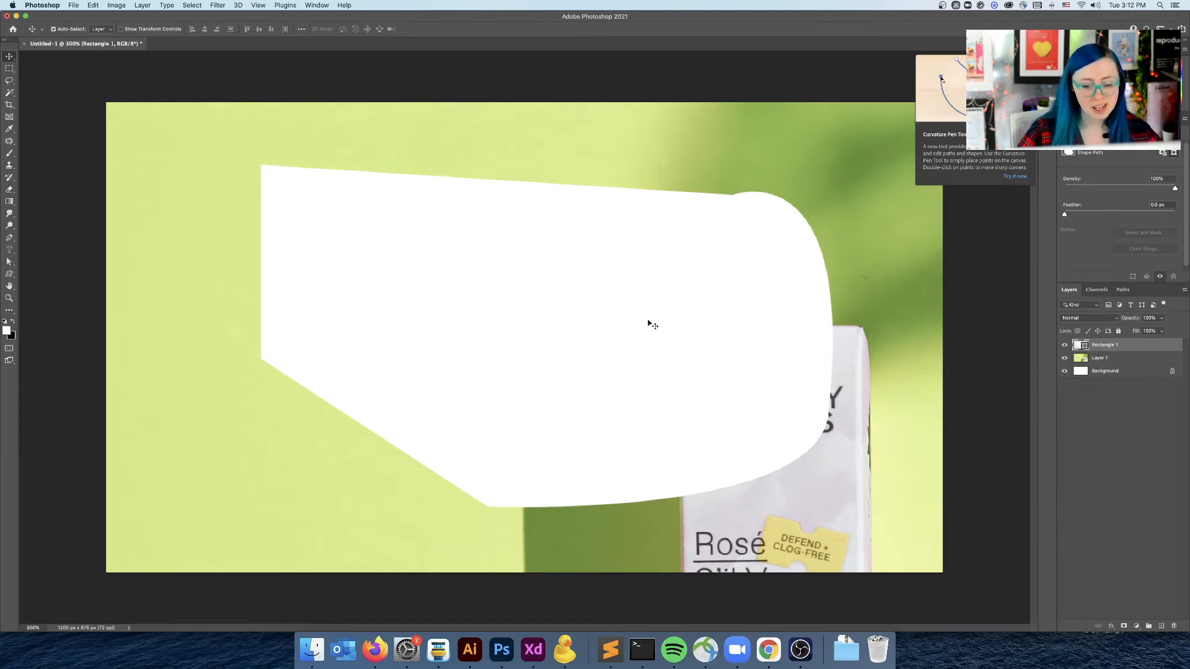
Delete the white shape and place white "Lorem Ipsum" placeholder text on the photo's plain green area with the Horizontal Type tool.
{"action": "key", "text": "Delete"}
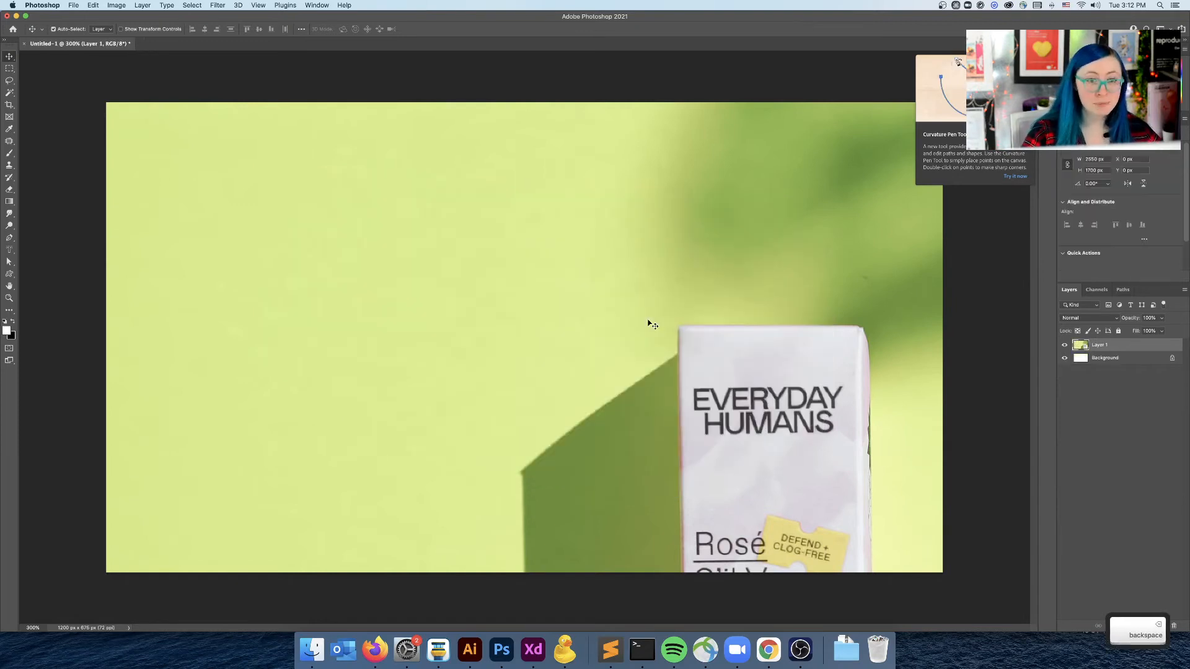
{"action": "left_click", "coordinate": [8, 251]}
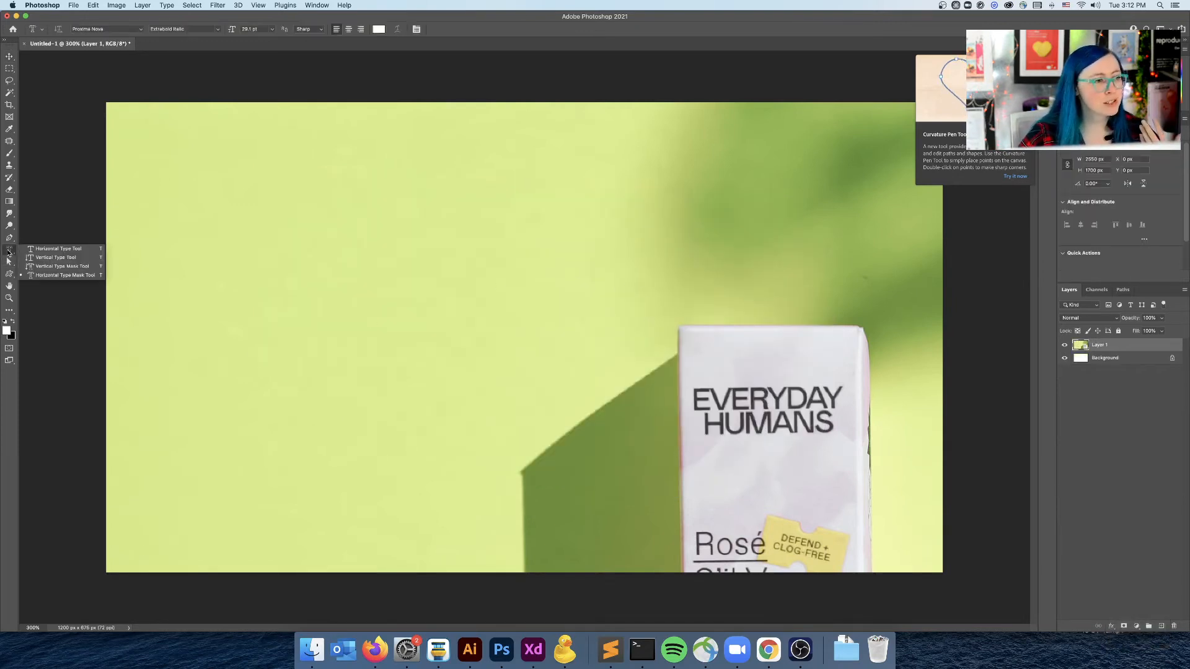
{"action": "left_click", "coordinate": [38, 252]}
{"action": "left_click", "coordinate": [409, 214]}
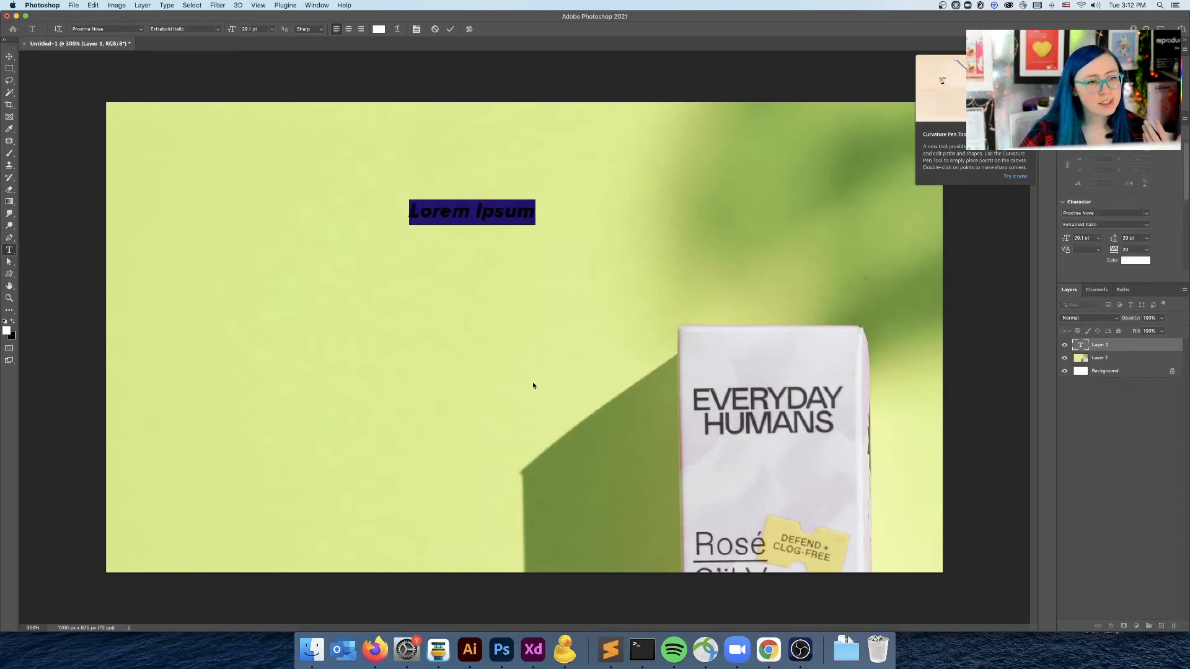
{"action": "key", "text": "Escape"}
{"action": "key", "text": "v"}
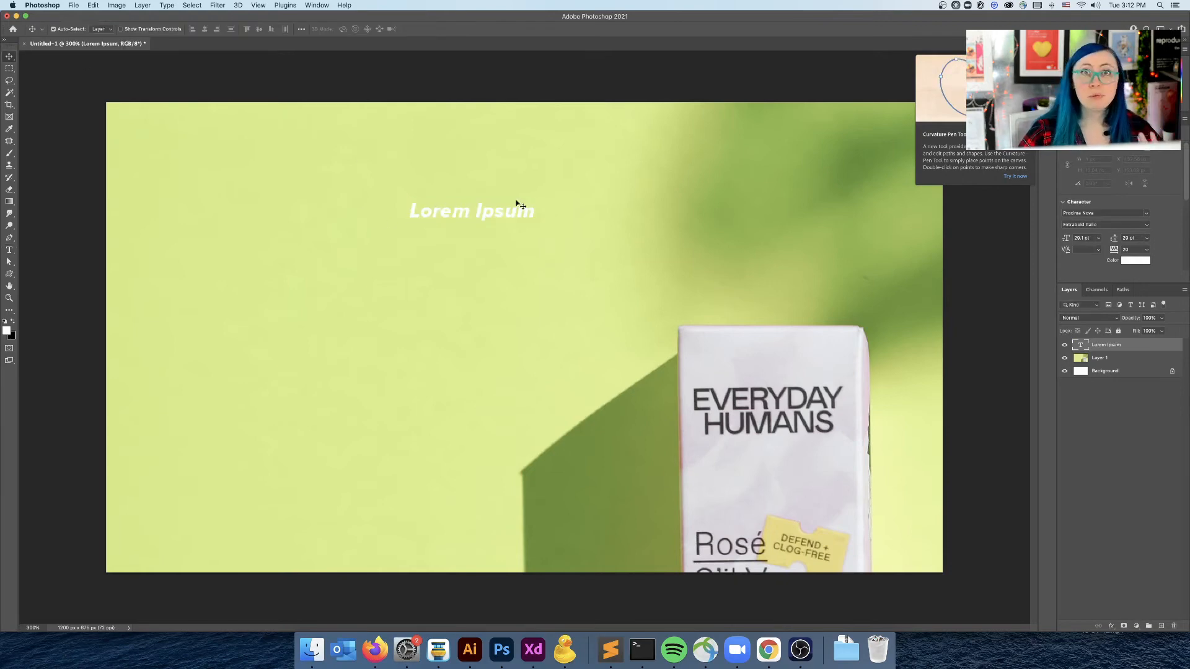
Scale the "Lorem Ipsum" text up proportionally to about 389%, bringing its font size to 113.22 pt, so that it extends above the box.
{"action": "key", "text": "super+t"}
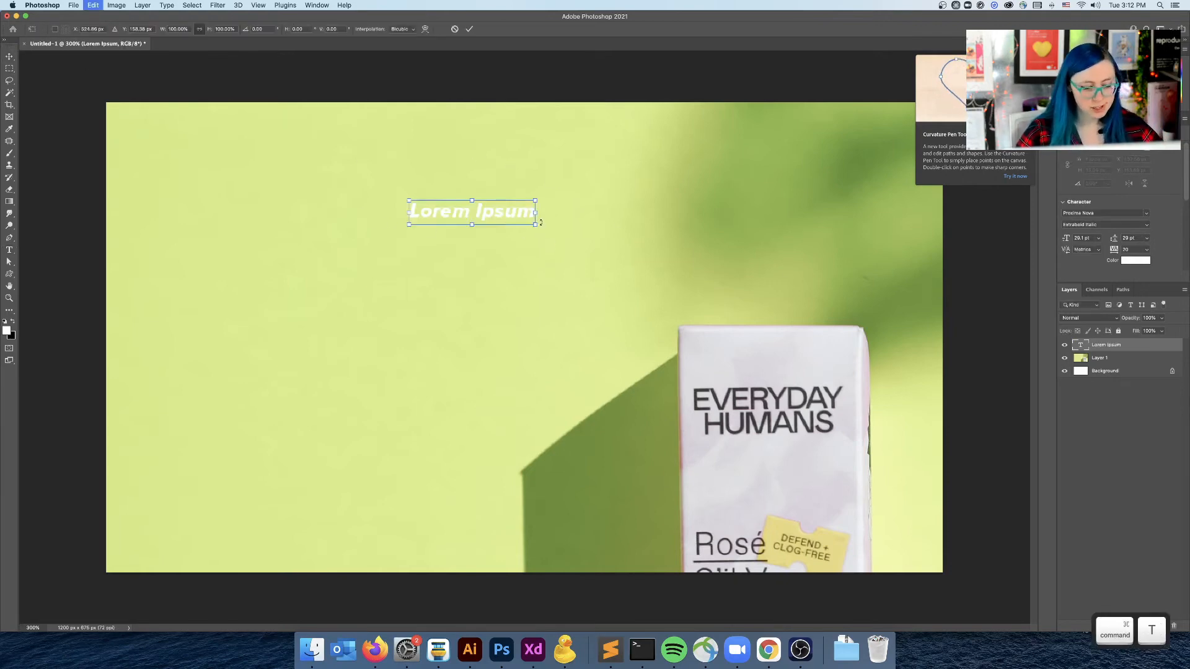
{"action": "left_click_drag", "start_coordinate": [540, 222], "coordinate": [873, 437]}
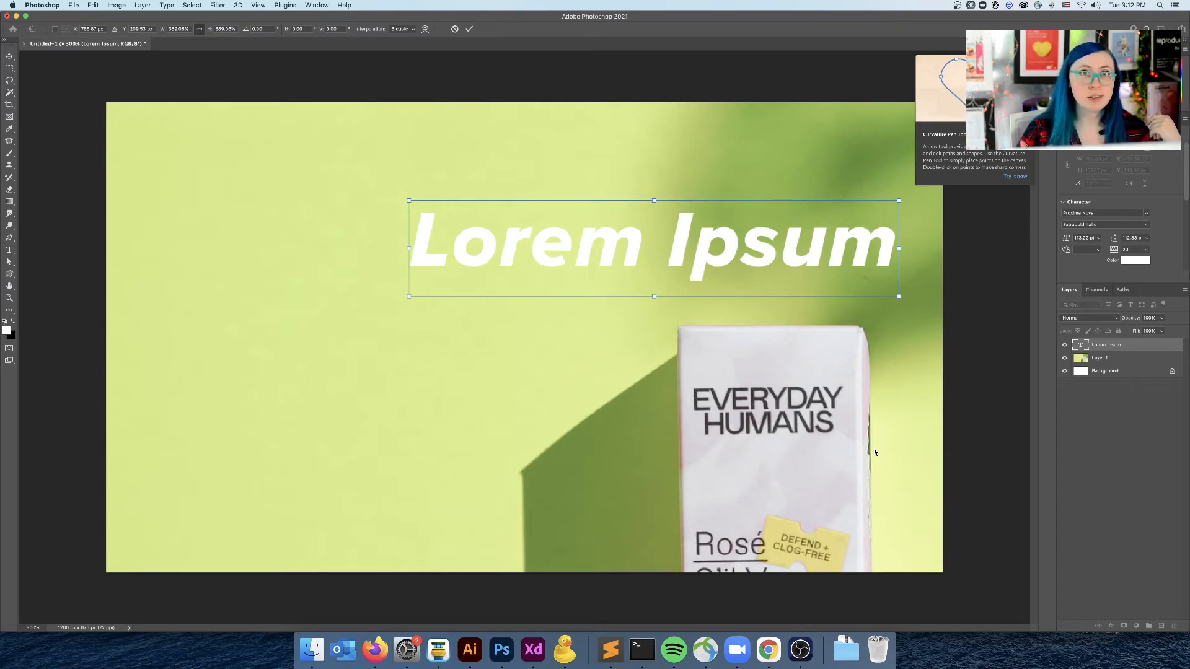
{"action": "key", "text": "Return"}
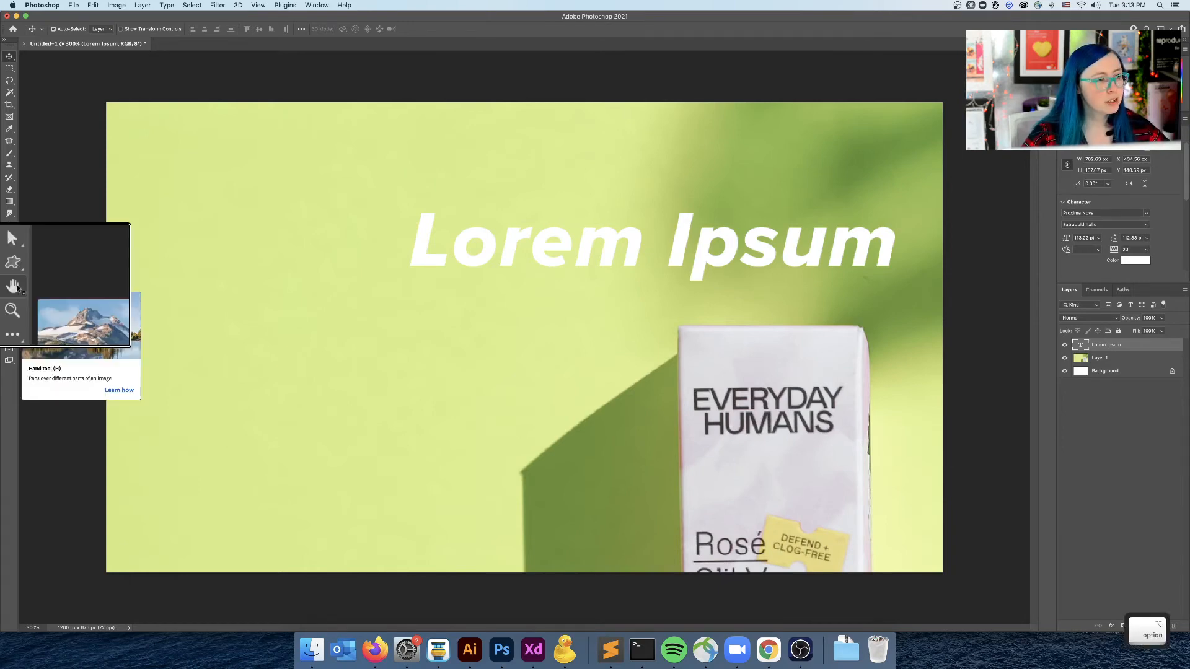
Review the navigation tools, the text's Character properties and the document's stack of text, image and background layers.
{"action": "key", "text": "ctrl+alt"}
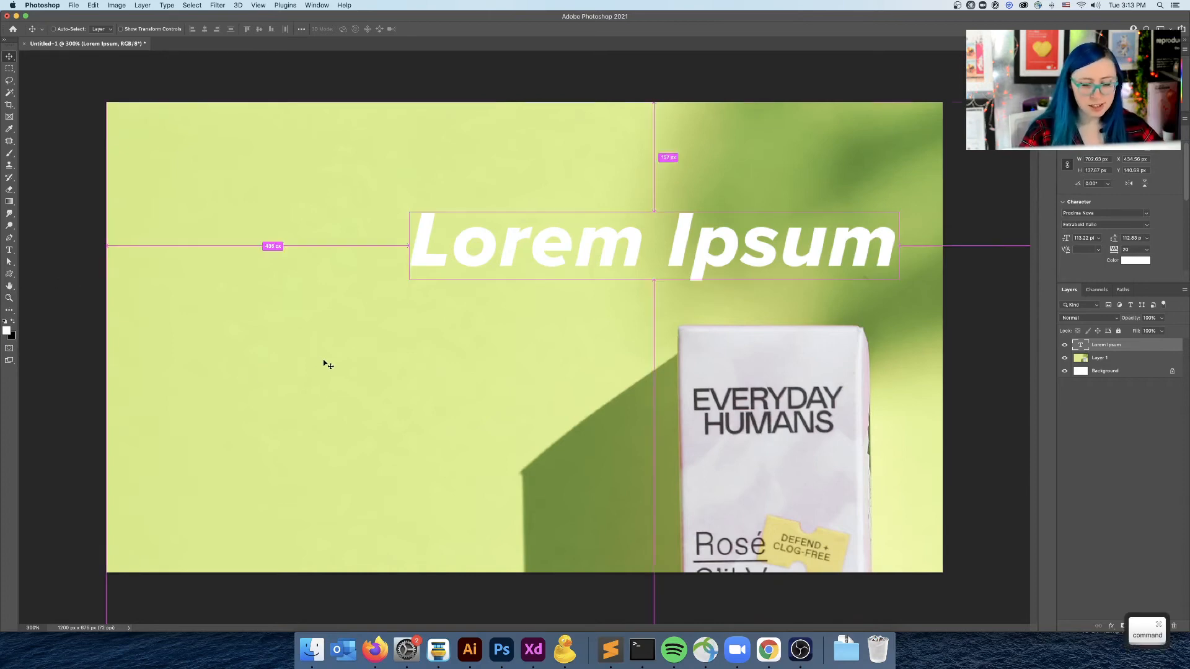
{"action": "key", "text": "super+equal"}
{"action": "key", "text": "super+minus"}
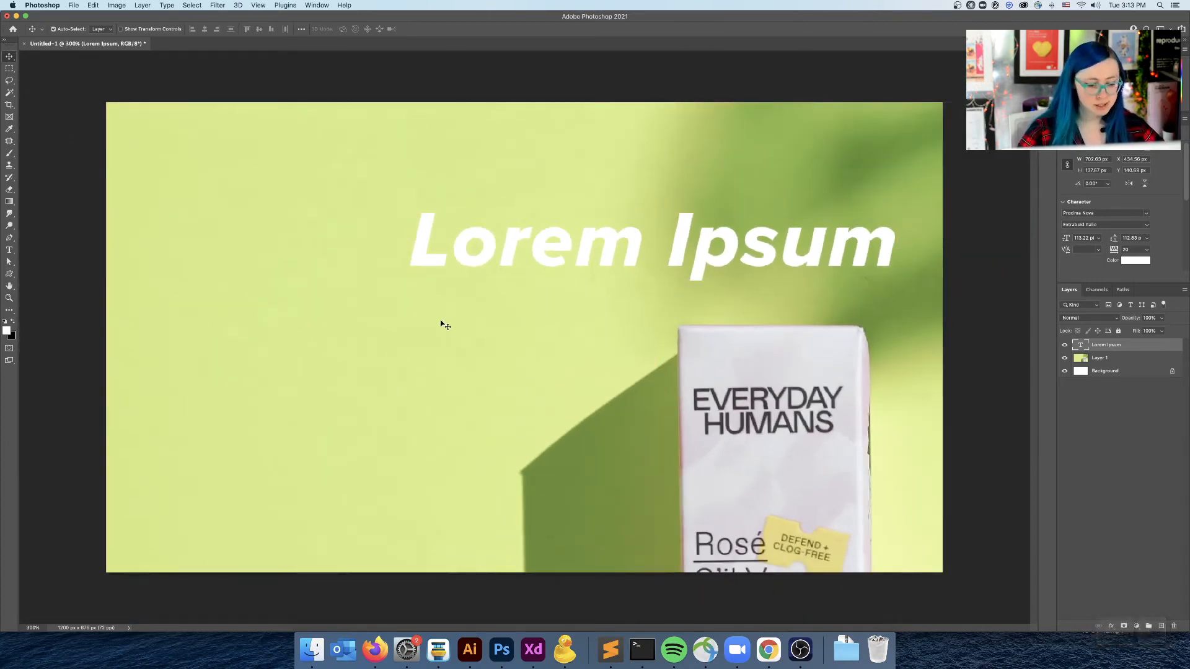
{"action": "key", "text": "space"}
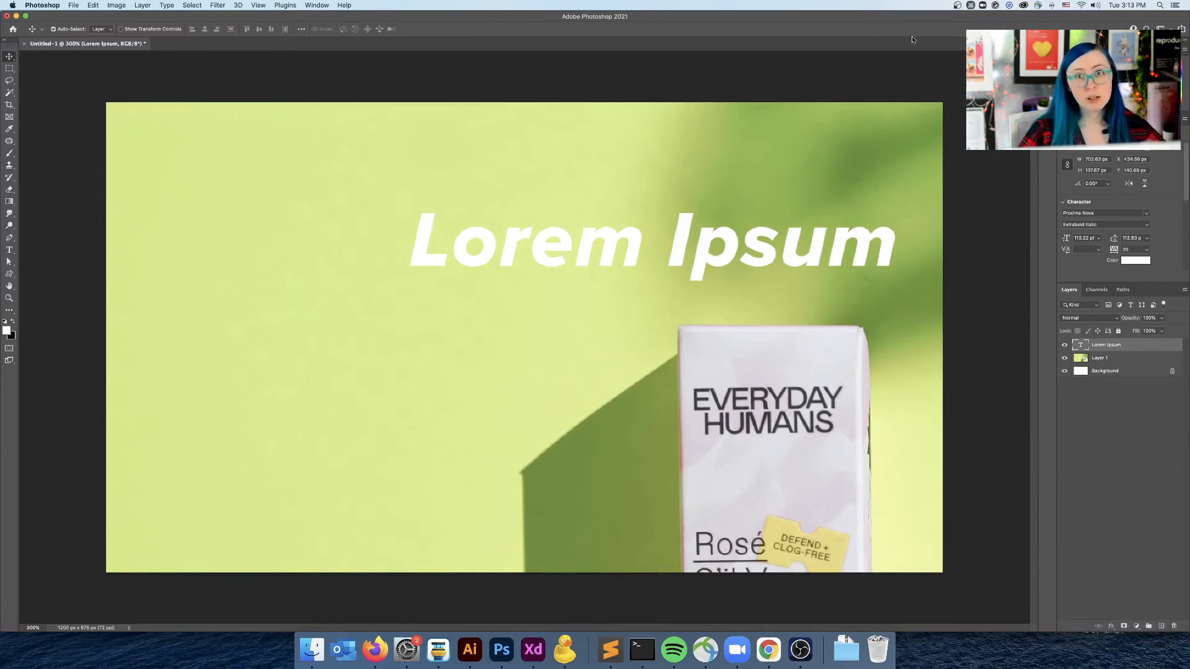
{"action": "scroll", "coordinate": [1092, 351], "scroll_direction": "up", "scroll_amount": 3}
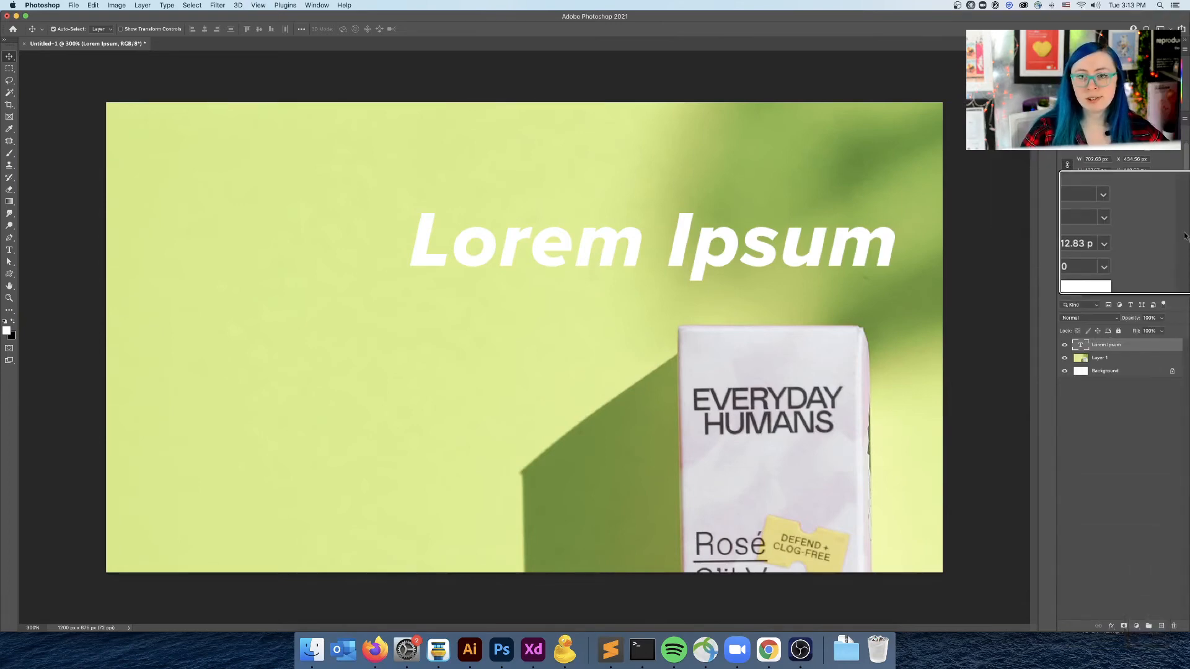
{"action": "scroll", "coordinate": [1186, 236], "scroll_direction": "down", "scroll_amount": 3}
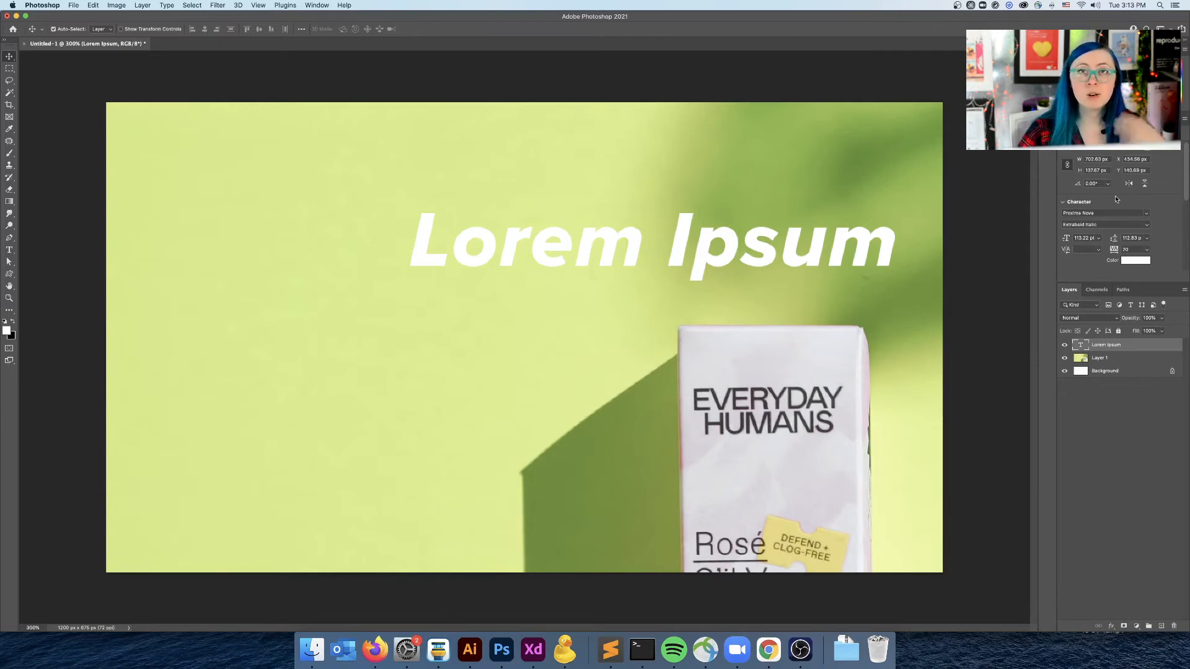
{"action": "scroll", "coordinate": [1103, 298], "scroll_direction": "up", "scroll_amount": 3}
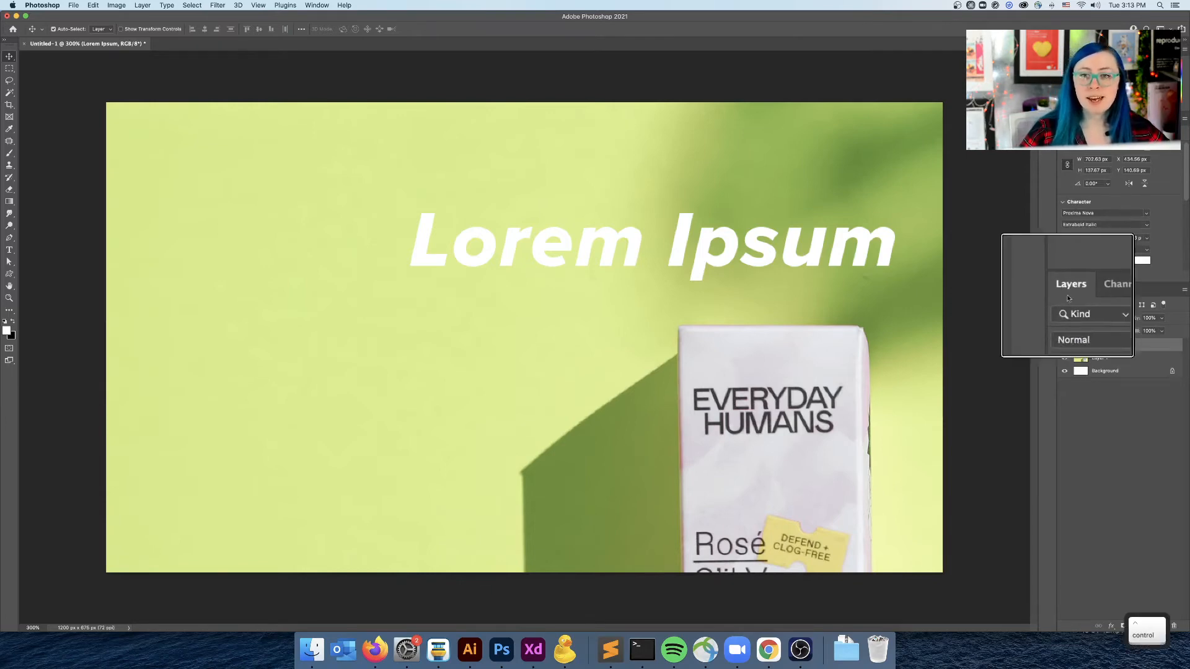
{"action": "scroll", "coordinate": [1128, 366], "scroll_direction": "down", "scroll_amount": 3}
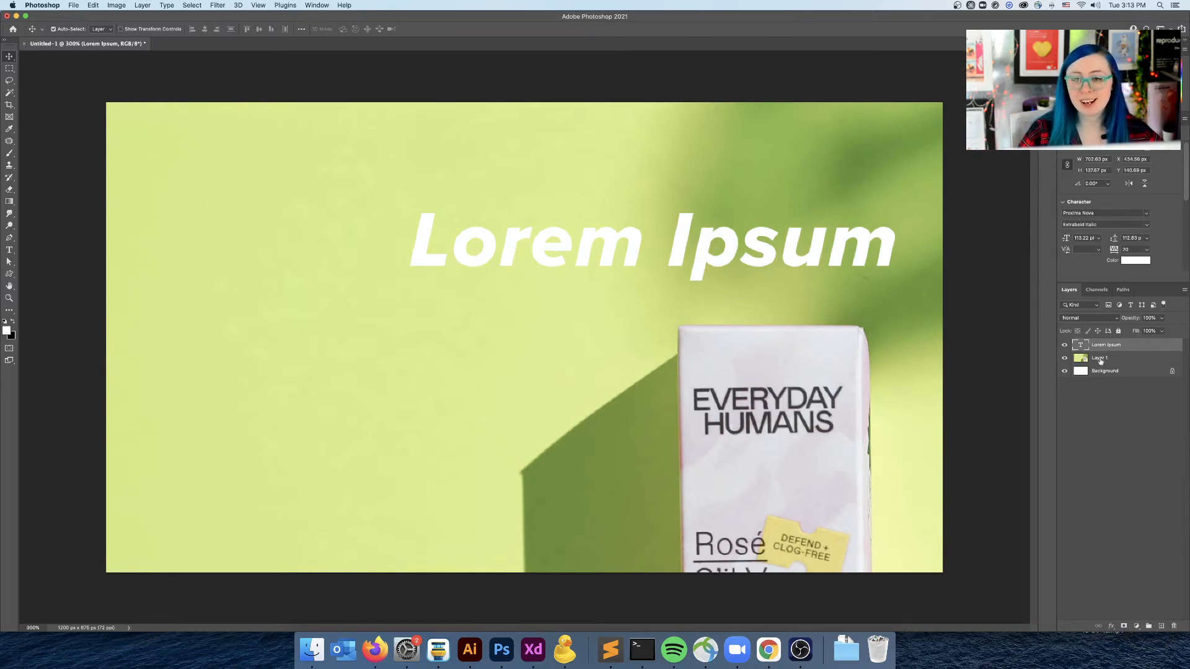
{"action": "scroll", "coordinate": [1083, 342], "scroll_direction": "up", "scroll_amount": 3}
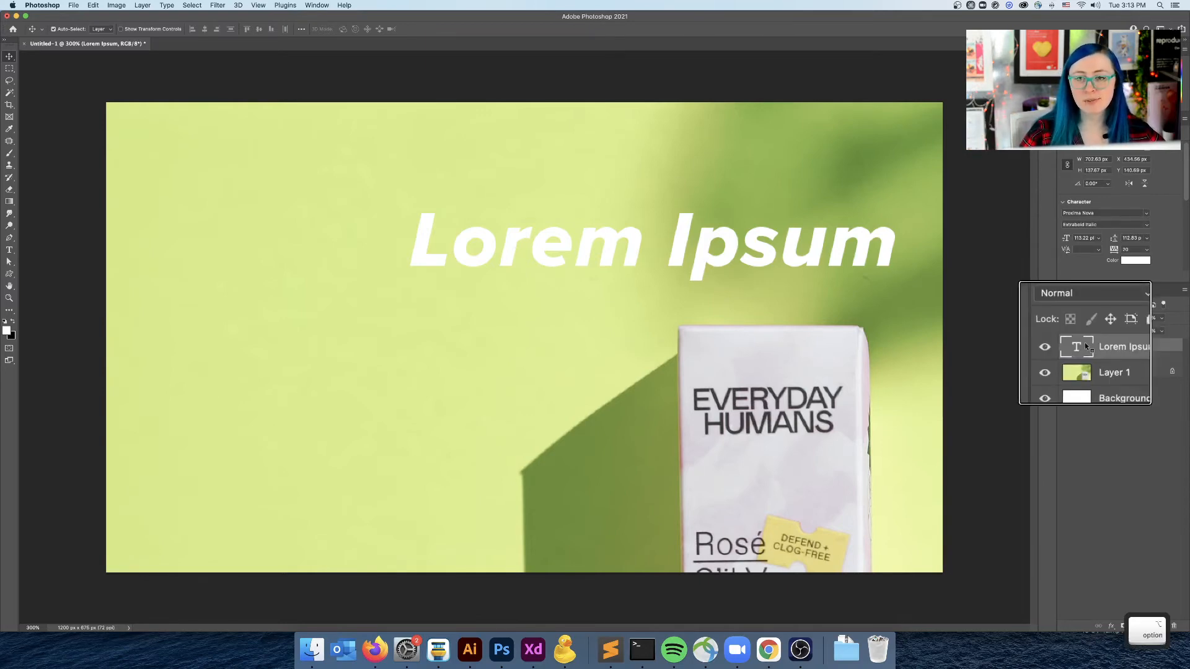
{"action": "scroll", "coordinate": [1097, 364], "scroll_direction": "down", "scroll_amount": 3}
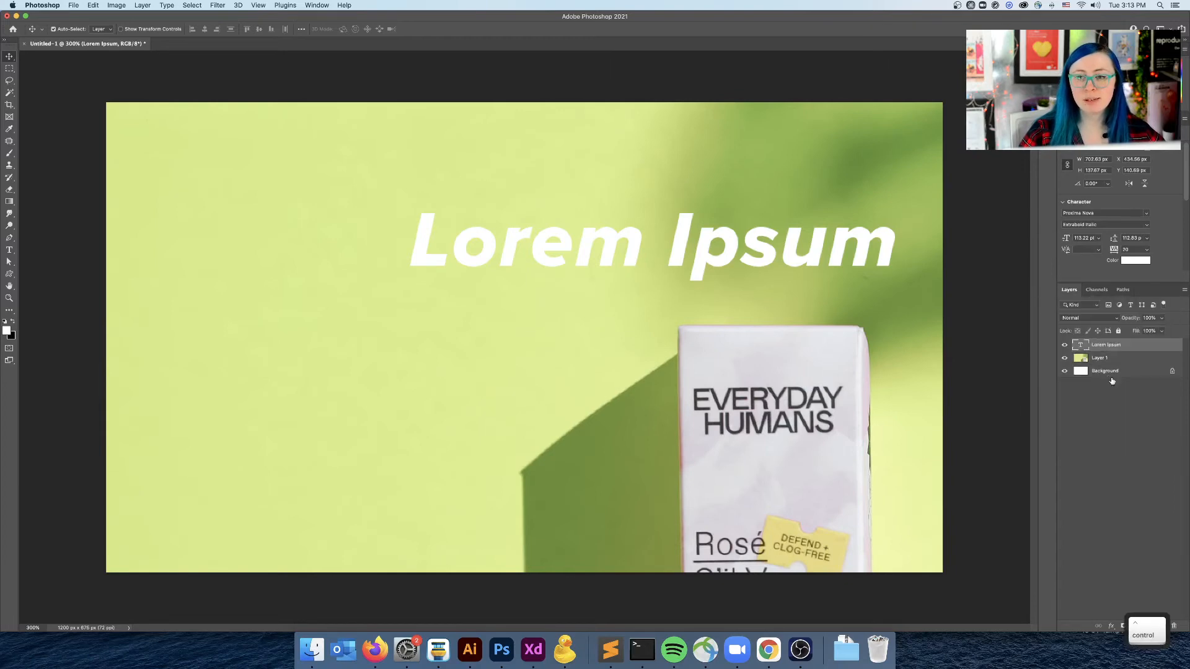
Rename the photo's layer, Layer 1, as "Rename".
{"action": "left_click", "coordinate": [1100, 360]}
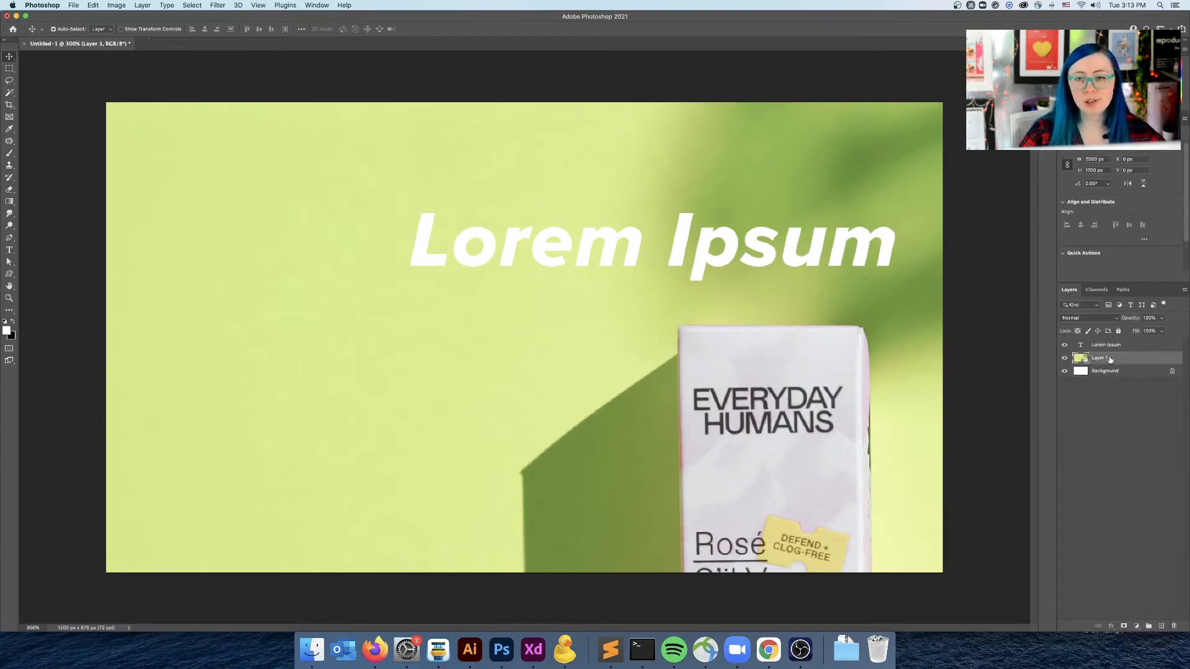
{"action": "double_click", "coordinate": [1102, 360]}
{"action": "type", "text": "Rename"}
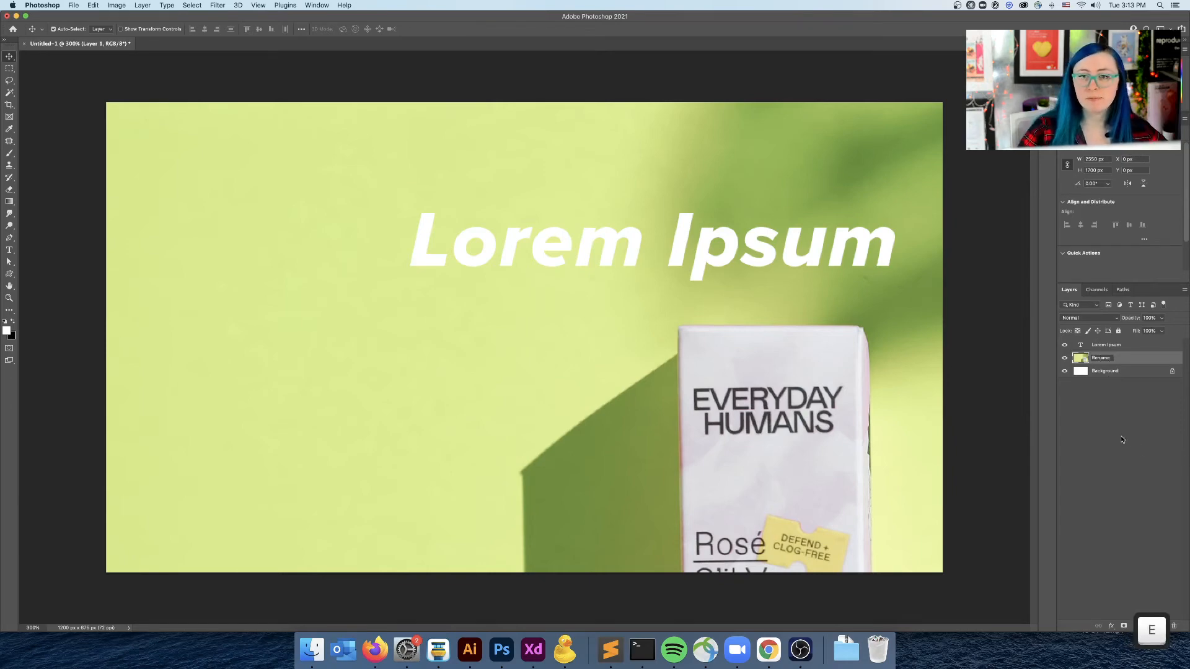
{"action": "key", "text": "Return"}
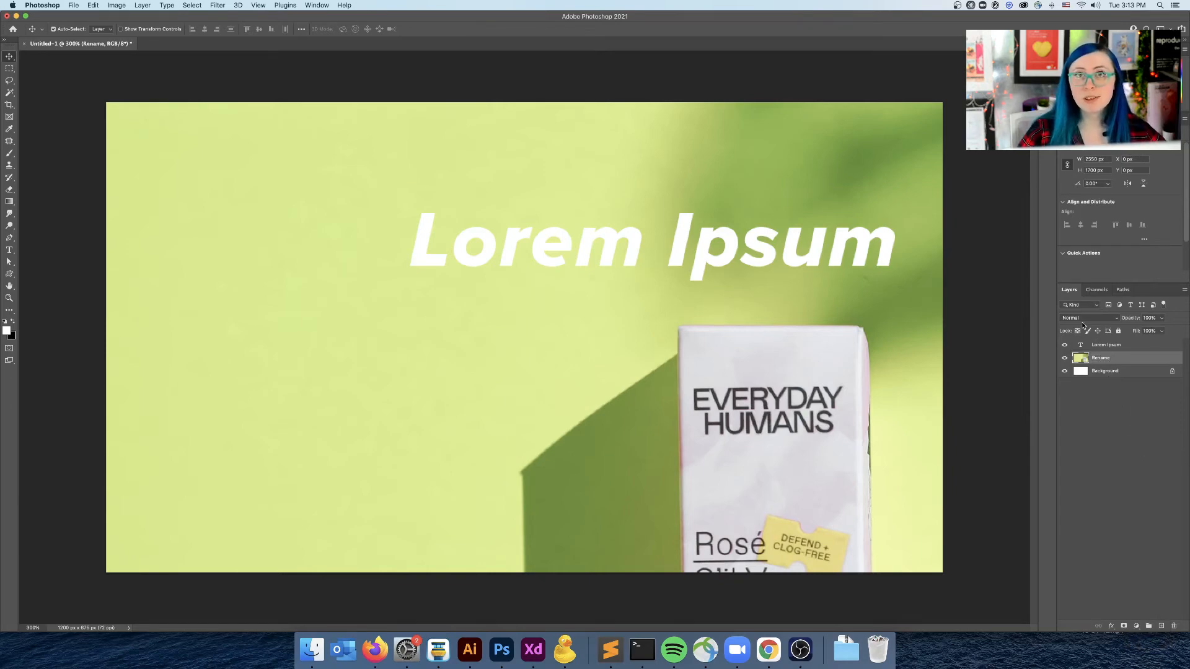
Filter the layers by name, using "Renam" as the search text.
{"action": "scroll", "coordinate": [1082, 307], "scroll_direction": "up", "scroll_amount": 3}
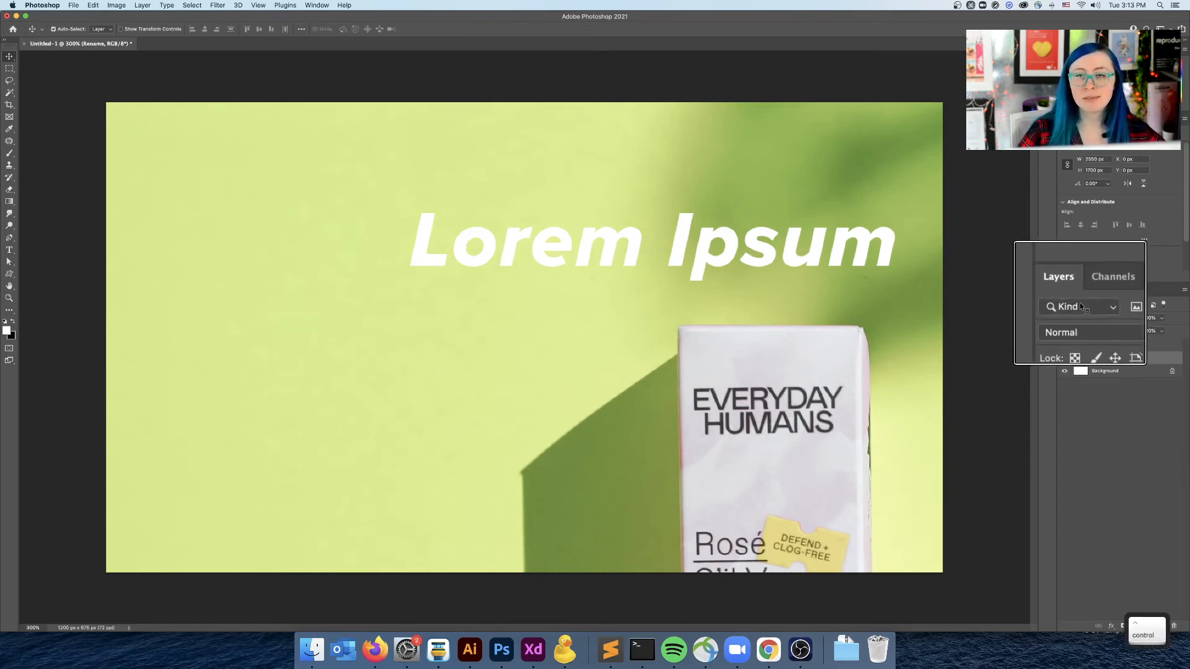
{"action": "scroll", "coordinate": [1082, 306], "scroll_direction": "down", "scroll_amount": 3}
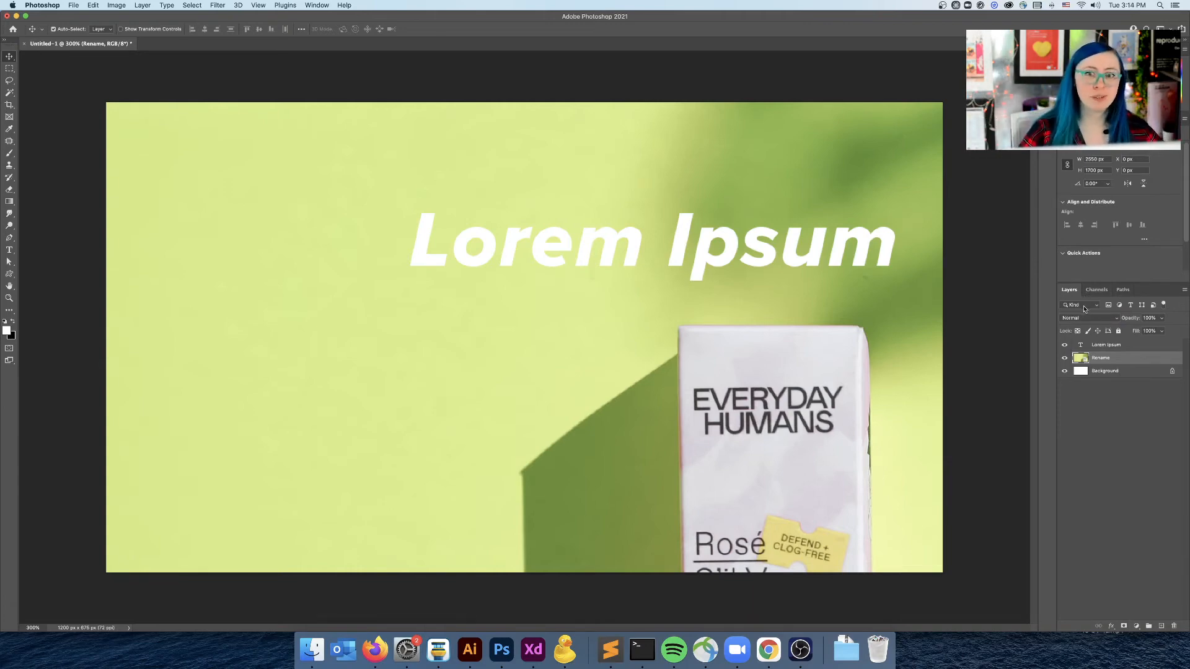
{"action": "left_click", "coordinate": [1092, 307]}
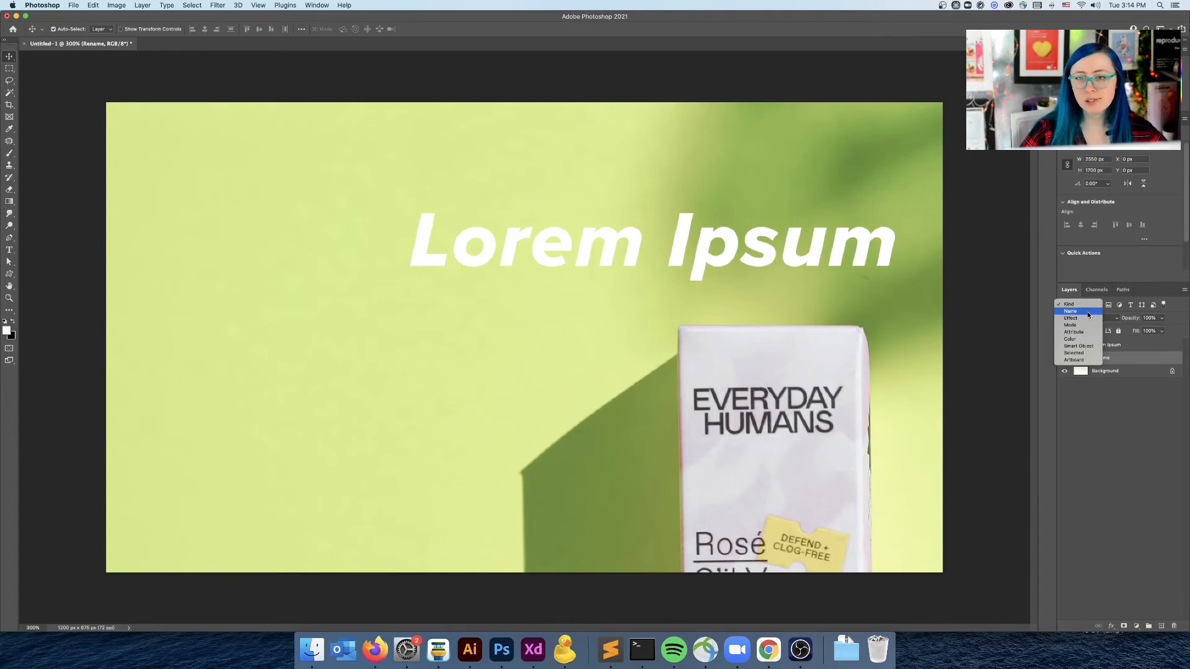
{"action": "left_click", "coordinate": [1087, 315]}
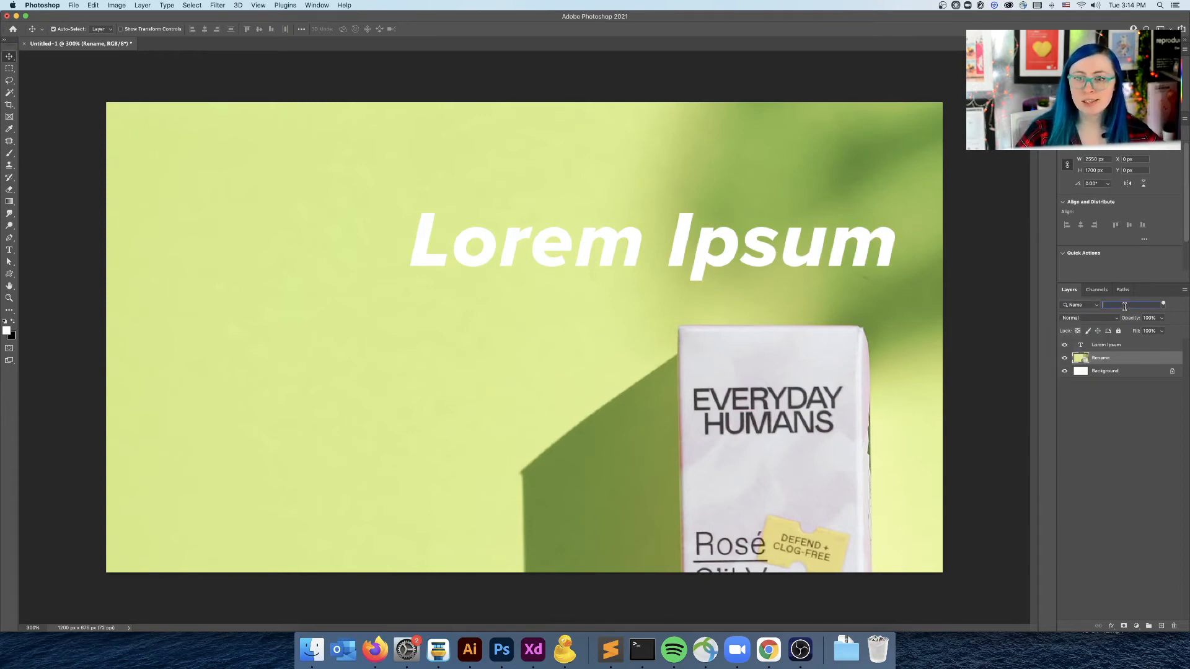
{"action": "type", "text": "Renam"}
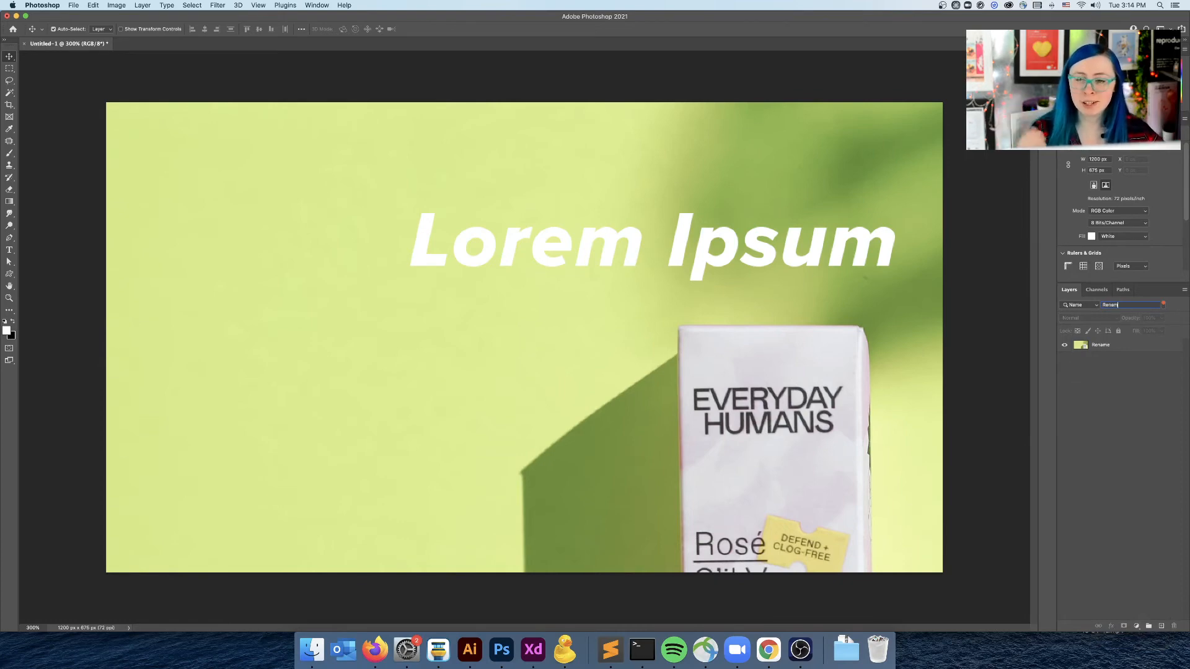
Clear the layer name search and set the layer filter type back to Kind.
{"action": "key", "text": "BackSpace"}
{"action": "key", "text": "BackSpace"}
{"action": "key", "text": "BackSpace"}
{"action": "key", "text": "BackSpace"}
{"action": "key", "text": "BackSpace"}
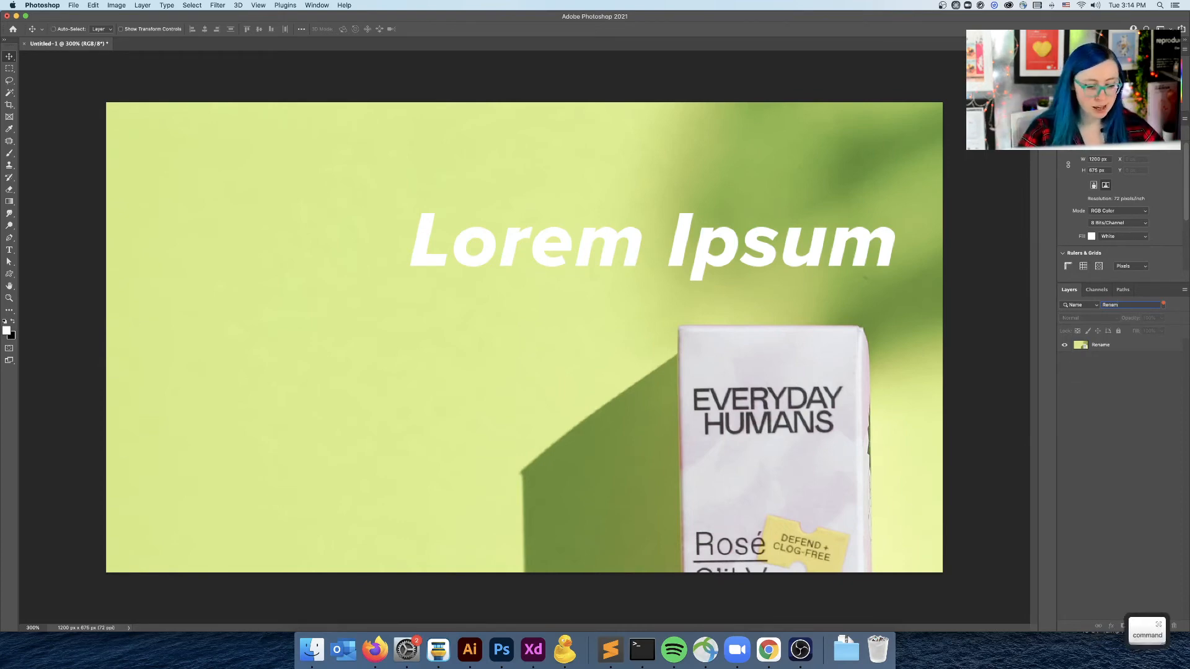
{"action": "left_click", "coordinate": [1079, 305]}
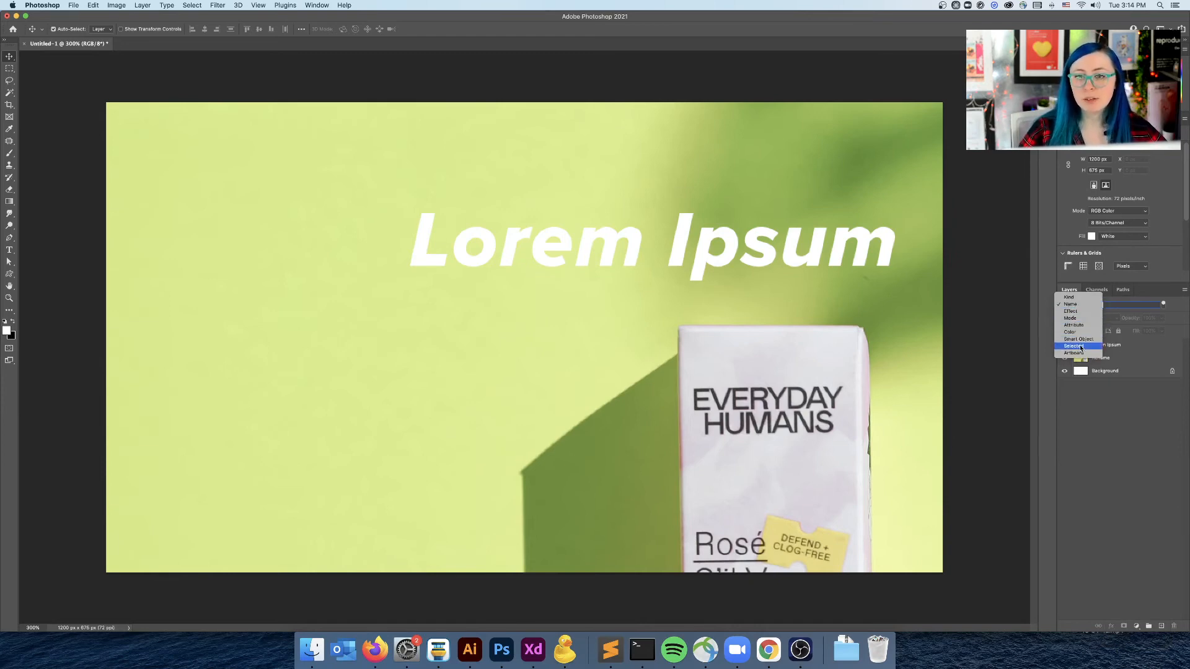
{"action": "left_click", "coordinate": [1069, 297]}
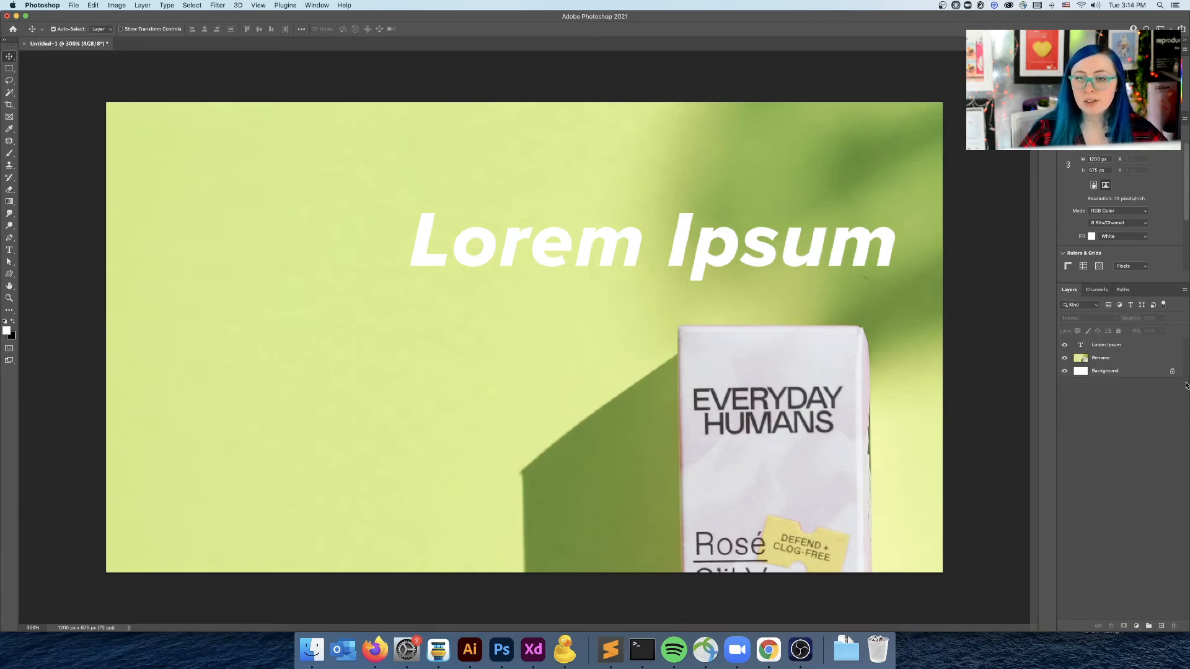
Toggle the pixel layer filter on and off, and filter the layers to type layers only.
{"action": "key", "text": "alt"}
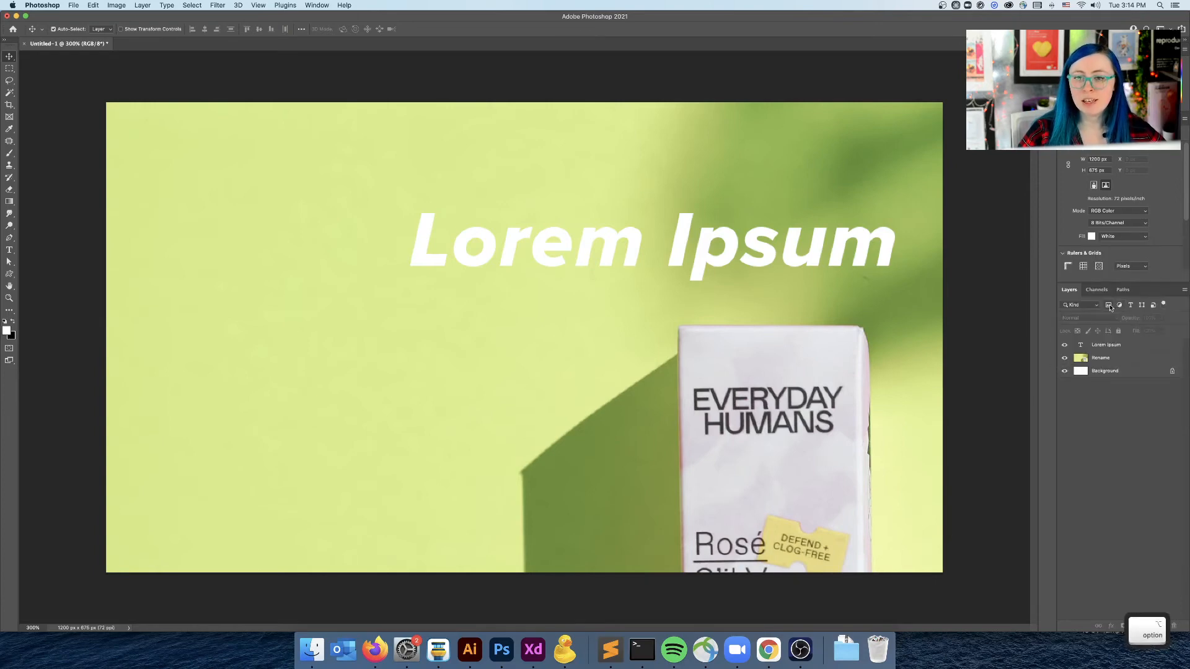
{"action": "left_click", "coordinate": [1108, 306]}
{"action": "left_click", "coordinate": [1109, 306]}
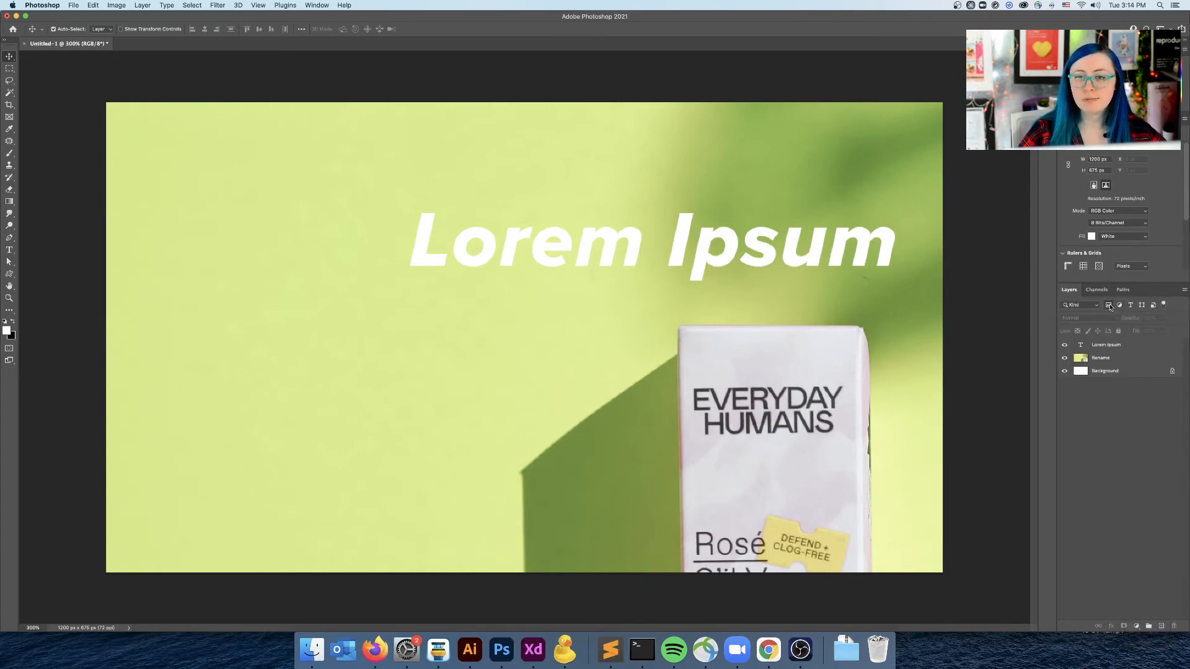
{"action": "left_click", "coordinate": [1132, 306]}
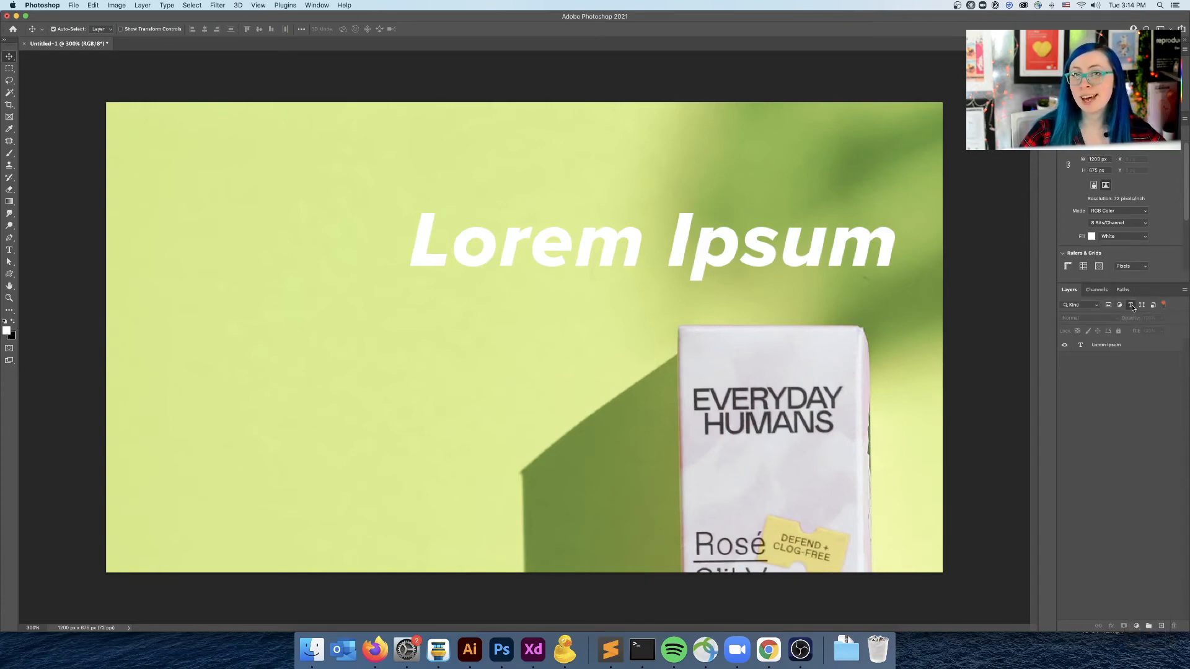
{"action": "key", "text": "alt"}
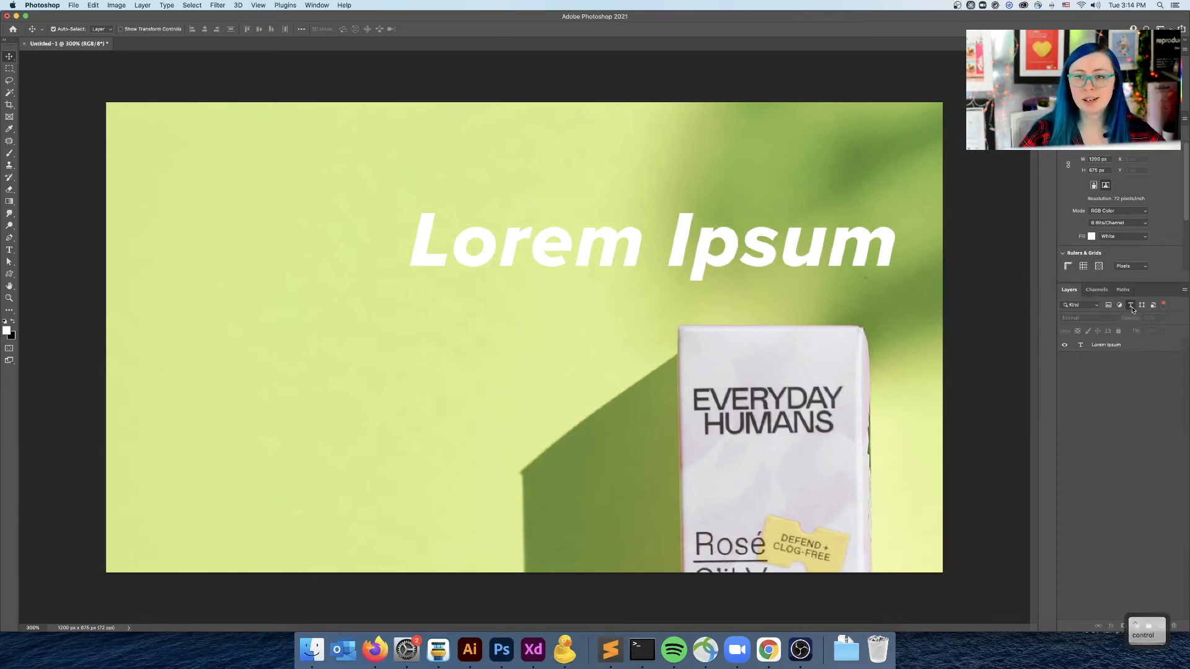
Turn off the type layer filter so that all layers are listed.
{"action": "left_click", "coordinate": [1131, 306]}
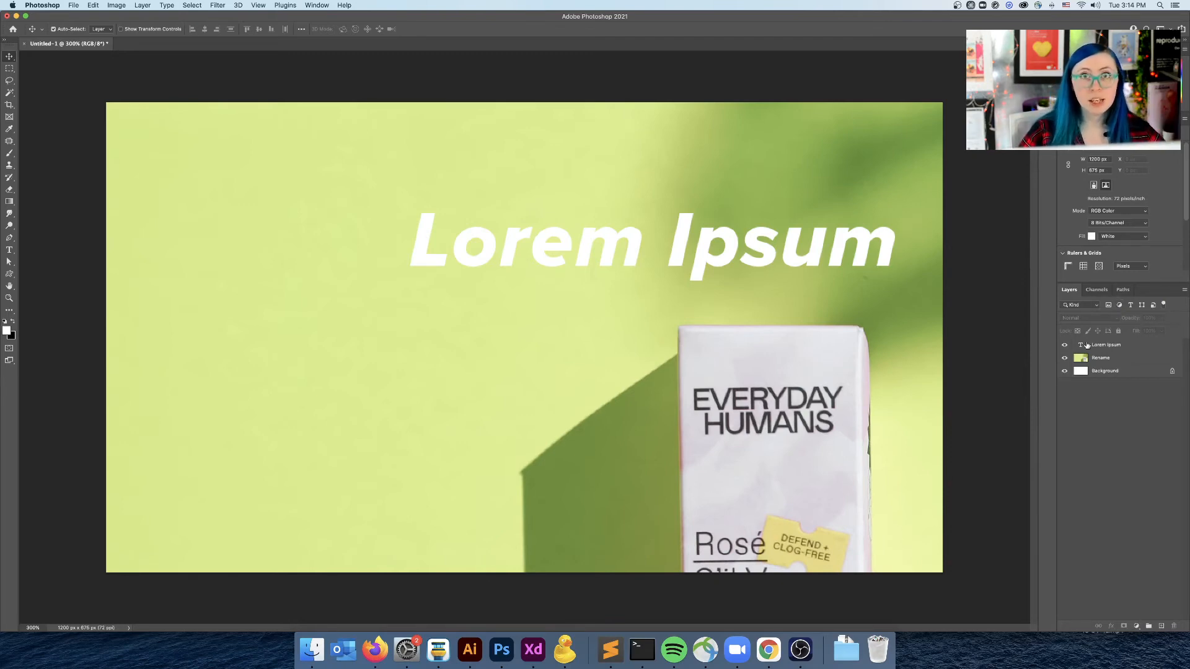
{"action": "key", "text": "alt"}
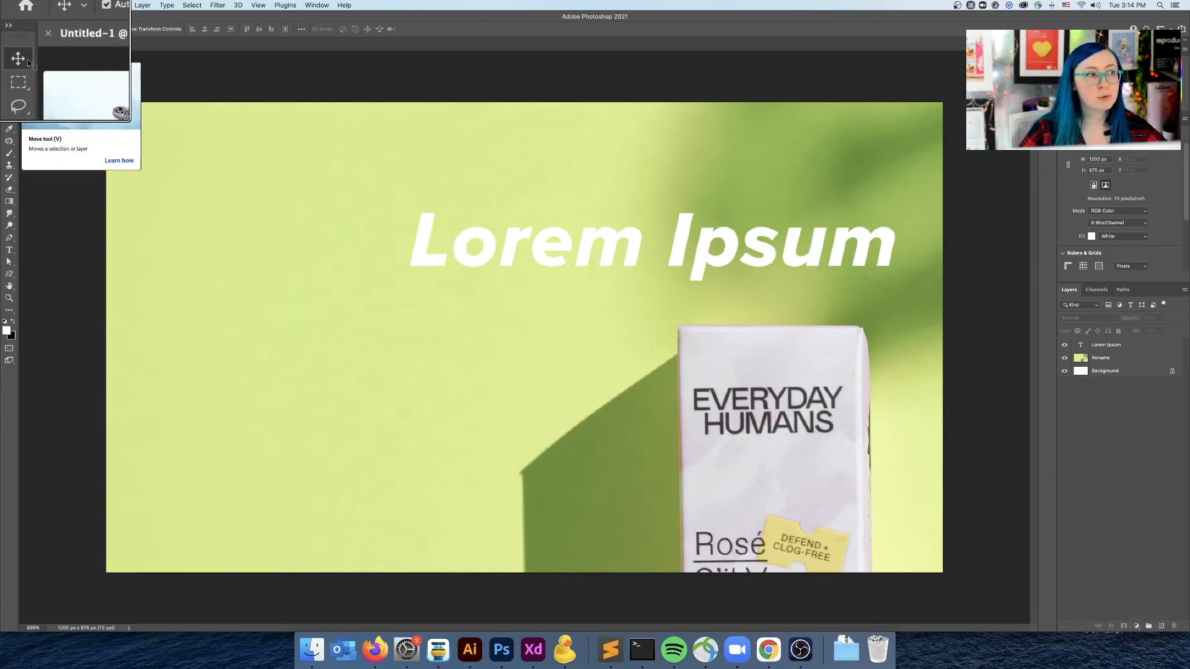
{"action": "key", "text": "ctrl"}
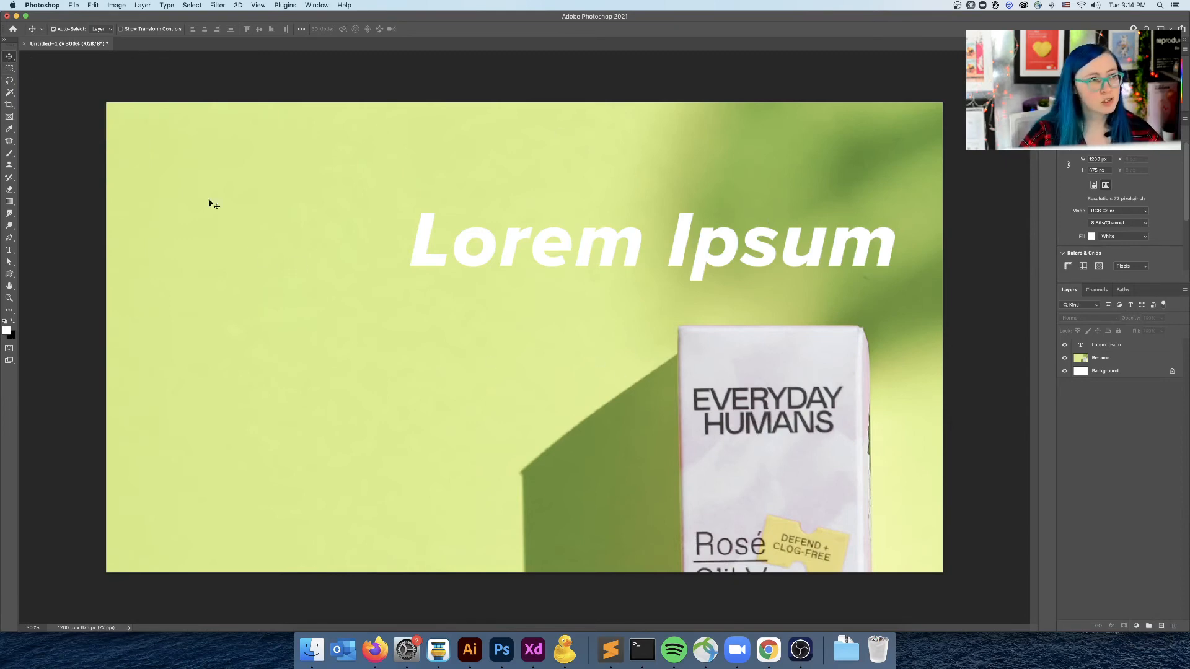
{"action": "left_click", "coordinate": [432, 239], "text": "super"}
{"action": "key", "text": "Return"}
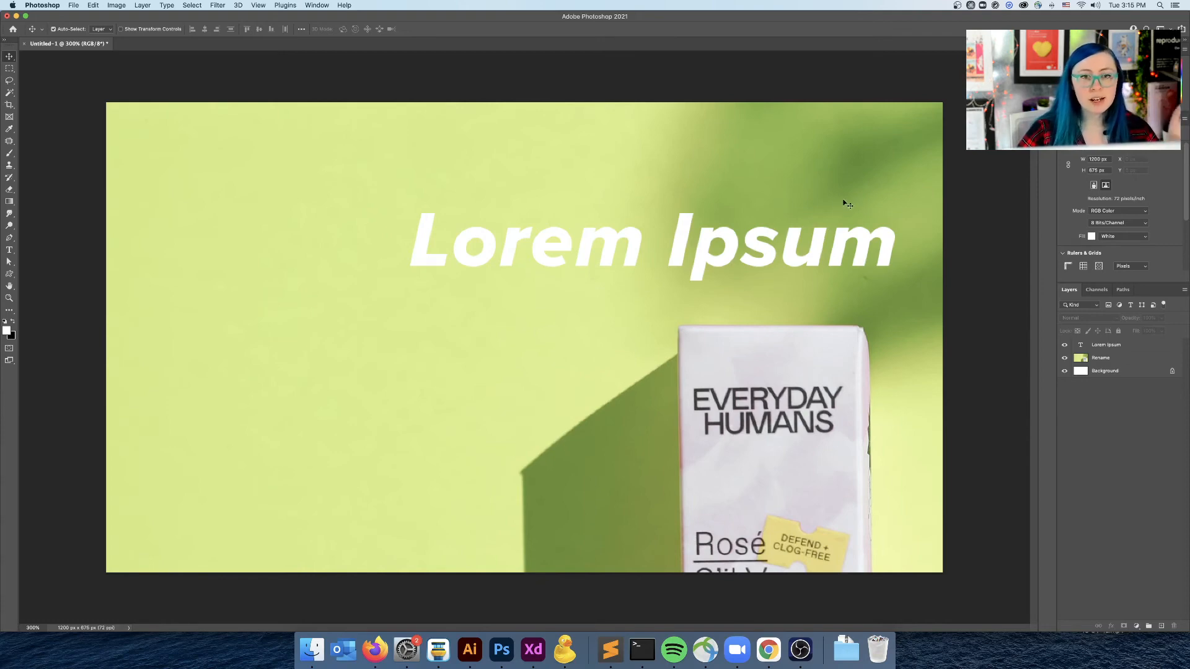
Reposition the photo and the Lorem Ipsum text independently, placing the text above the product box and tube.
{"action": "left_click_drag", "start_coordinate": [840, 161], "coordinate": [604, 165]}
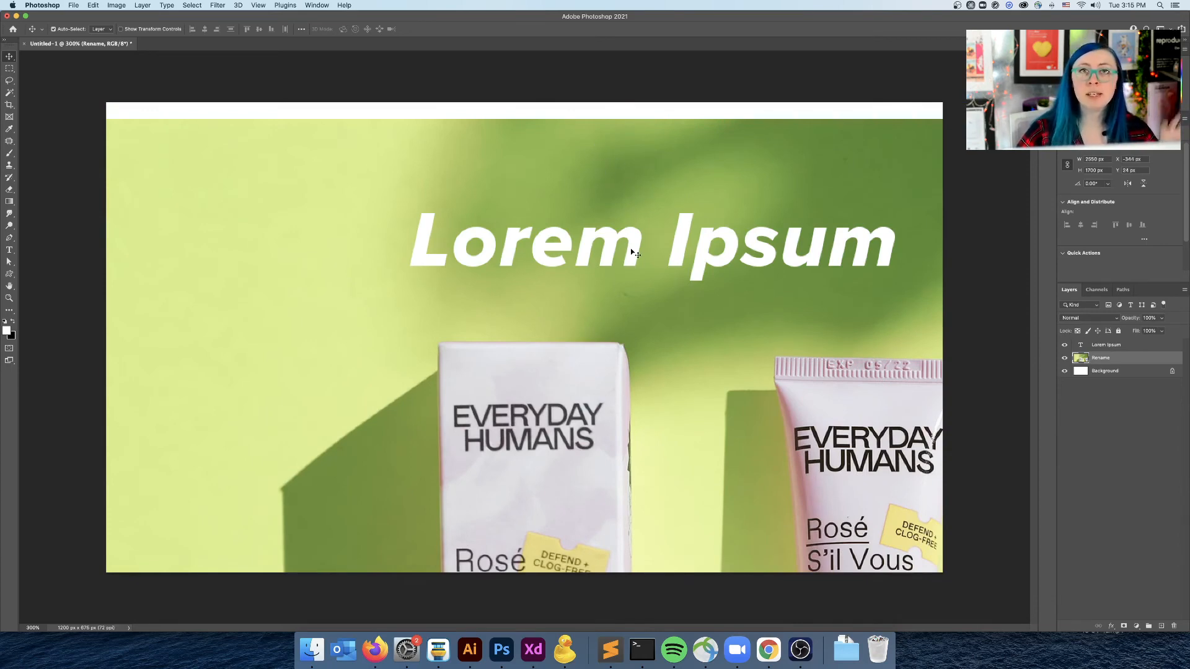
{"action": "left_click_drag", "start_coordinate": [633, 245], "coordinate": [471, 280]}
{"action": "left_click_drag", "start_coordinate": [531, 192], "coordinate": [516, 100]}
{"action": "left_click_drag", "start_coordinate": [519, 271], "coordinate": [663, 154]}
{"action": "left_click_drag", "start_coordinate": [502, 341], "coordinate": [456, 330]}
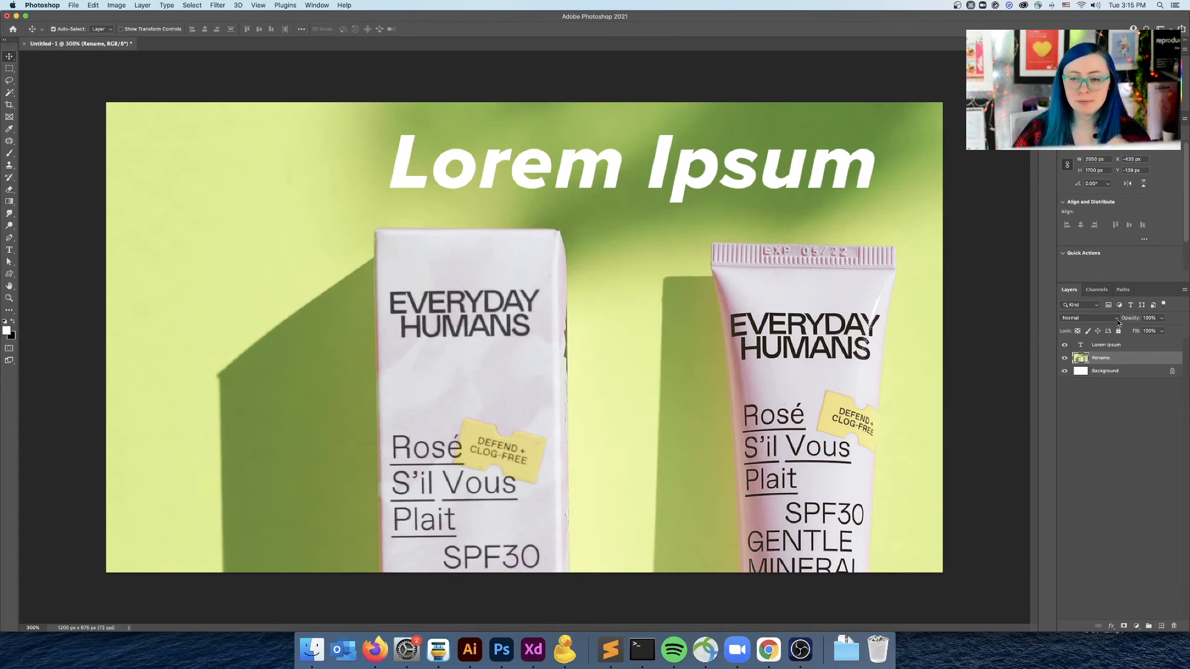
Select the Lorem Ipsum layer together with the Rename layer and move both down and to the left on the canvas.
{"action": "key", "text": "shift"}
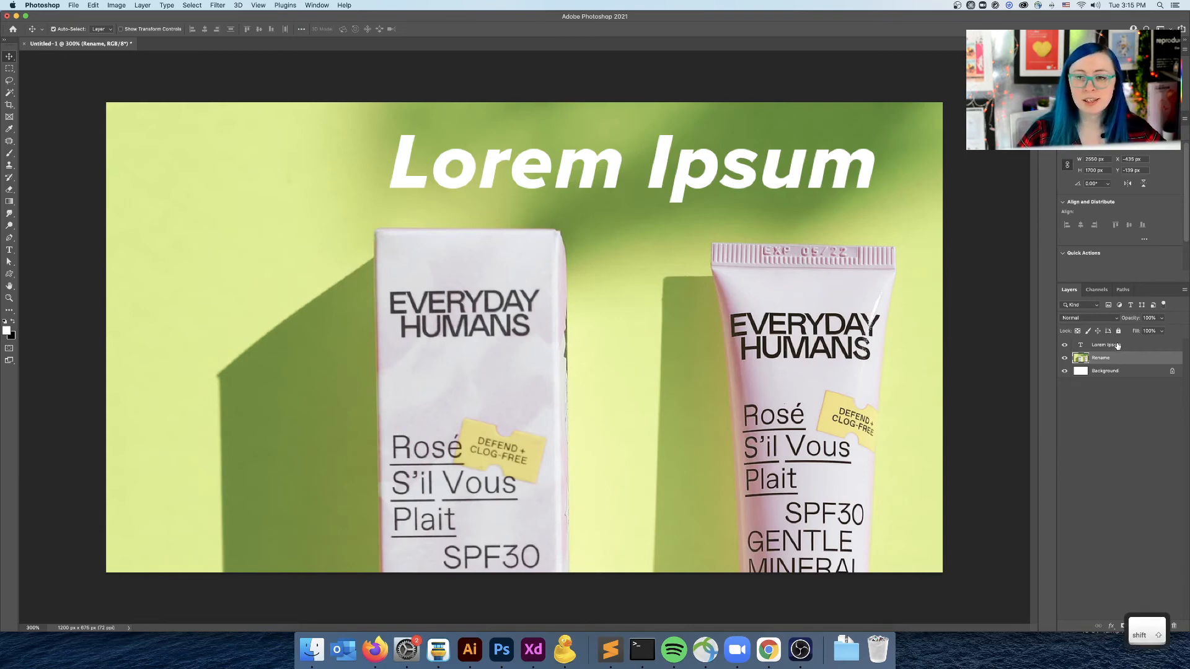
{"action": "left_click", "coordinate": [1115, 345], "text": "shift"}
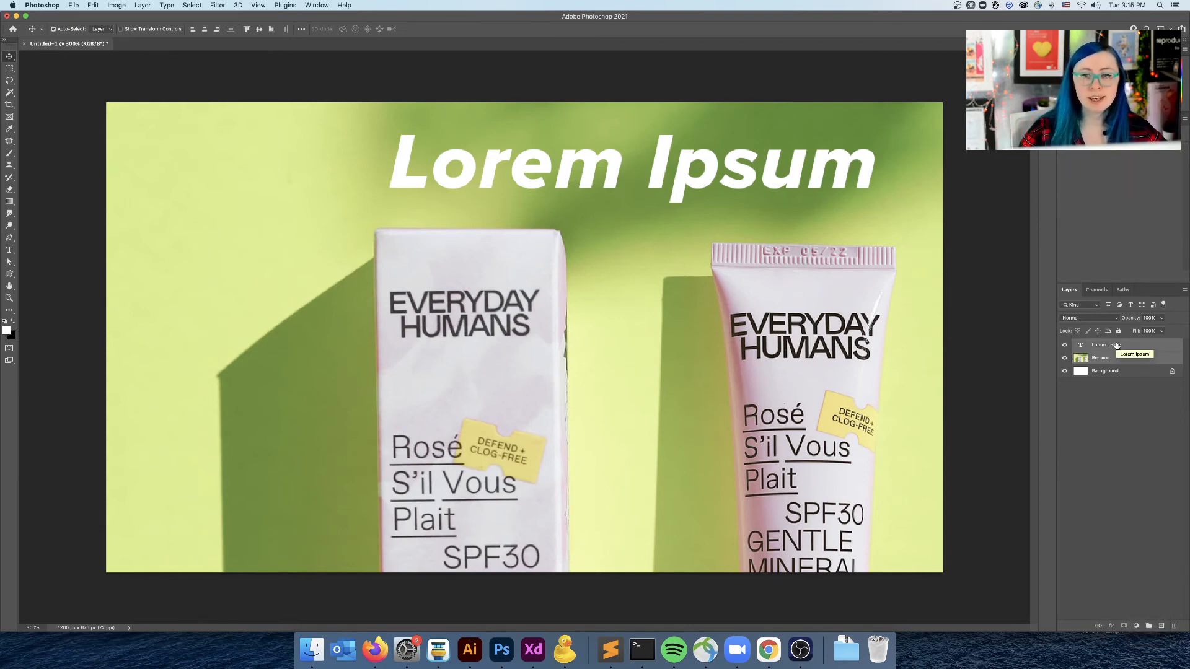
{"action": "left_click_drag", "start_coordinate": [824, 158], "coordinate": [737, 180]}
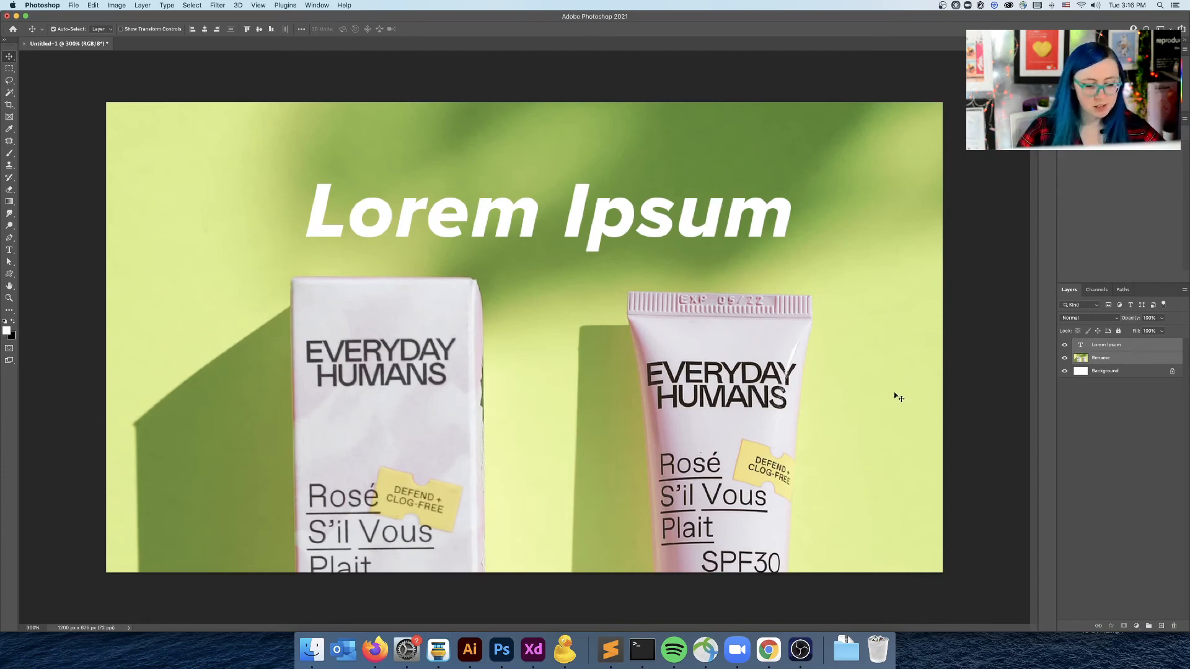
Group the selected text and photo layers and name the group "Advertisement Background".
{"action": "key", "text": "super+g"}
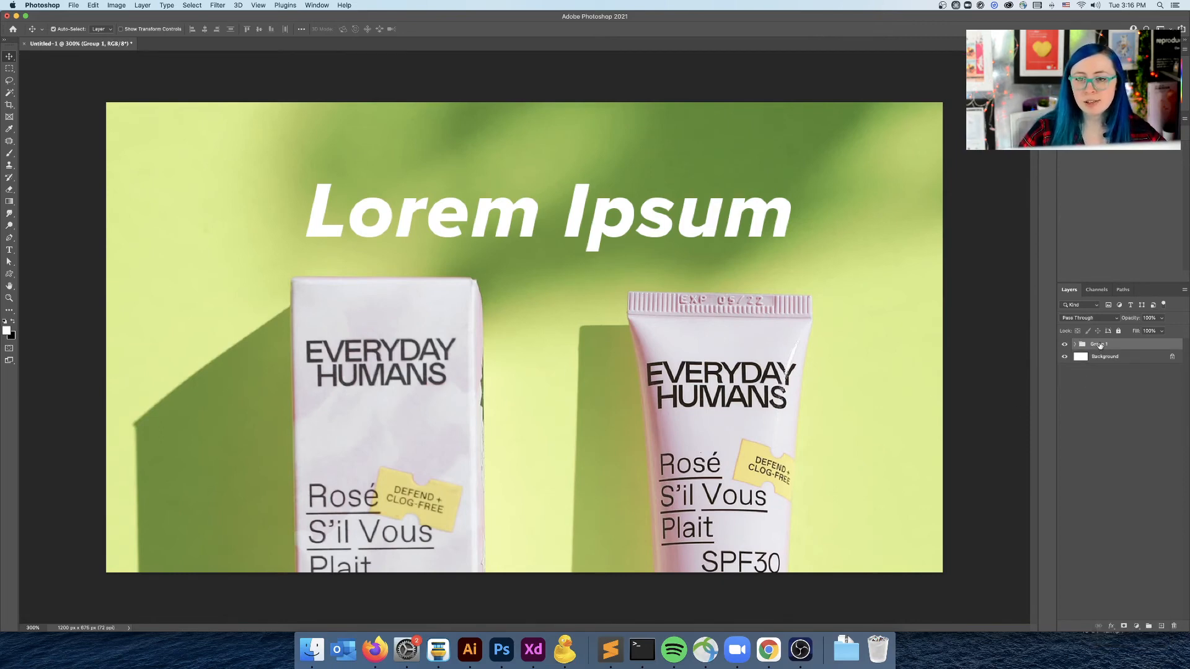
{"action": "type", "text": "A"}
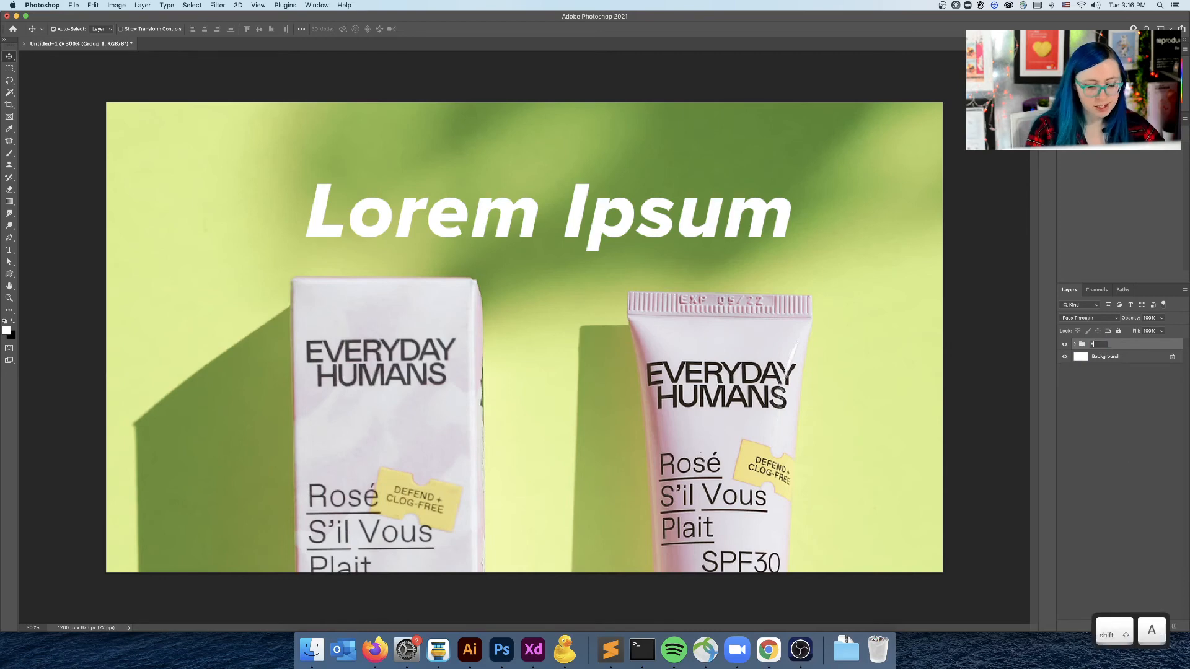
{"action": "type", "text": "dvertisem"}
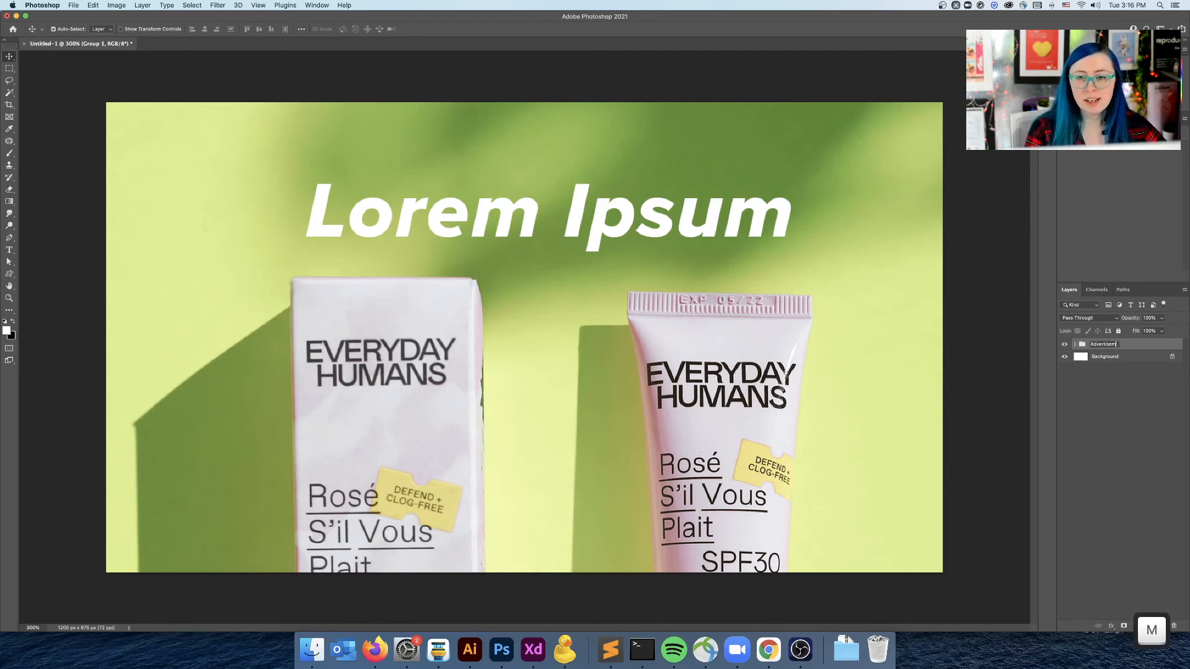
{"action": "type", "text": "ent Background"}
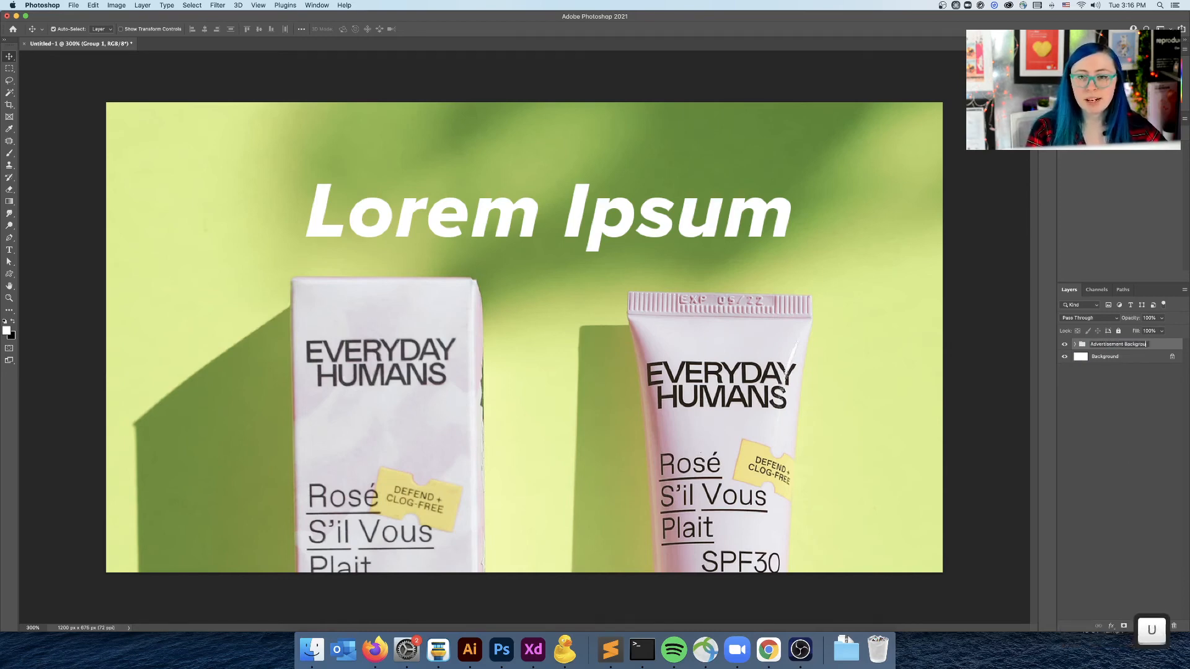
{"action": "key", "text": "Return"}
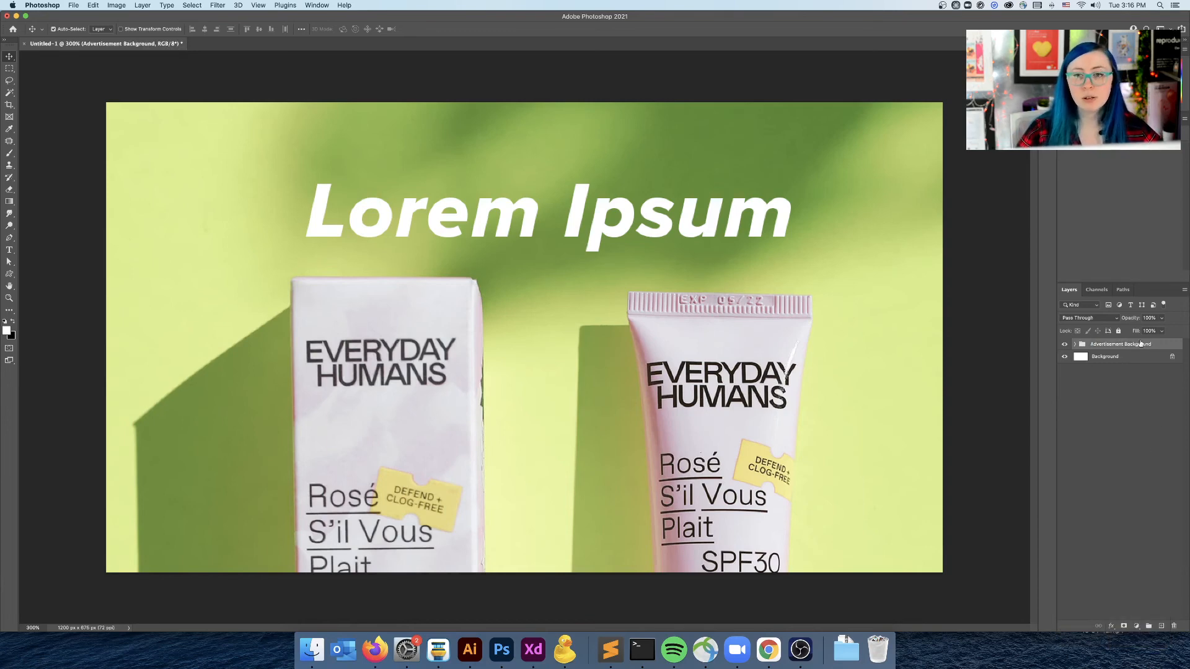
Try to move the grouped artwork on the canvas, undo the move, and reselect the Advertisement Background group.
{"action": "left_click_drag", "start_coordinate": [870, 242], "coordinate": [745, 199]}
{"action": "key", "text": "super+z"}
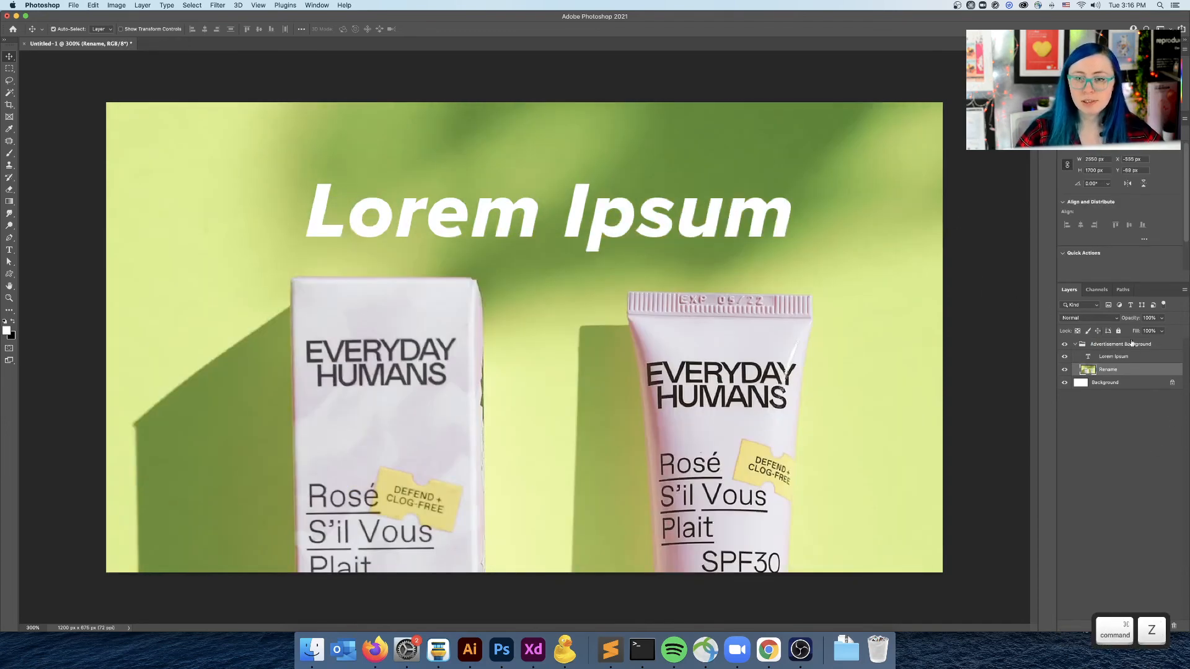
{"action": "left_click", "coordinate": [1136, 344]}
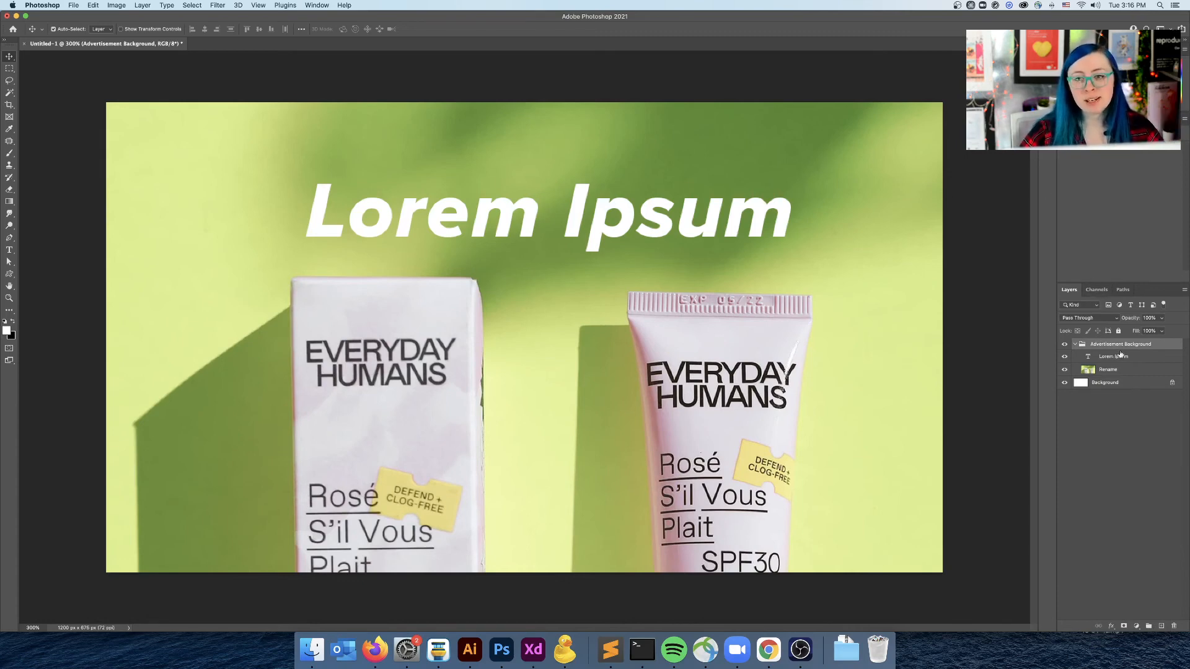
Try moving the photo and the Lorem Ipsum text separately while they are grouped, and undo the moves.
{"action": "key", "text": "alt"}
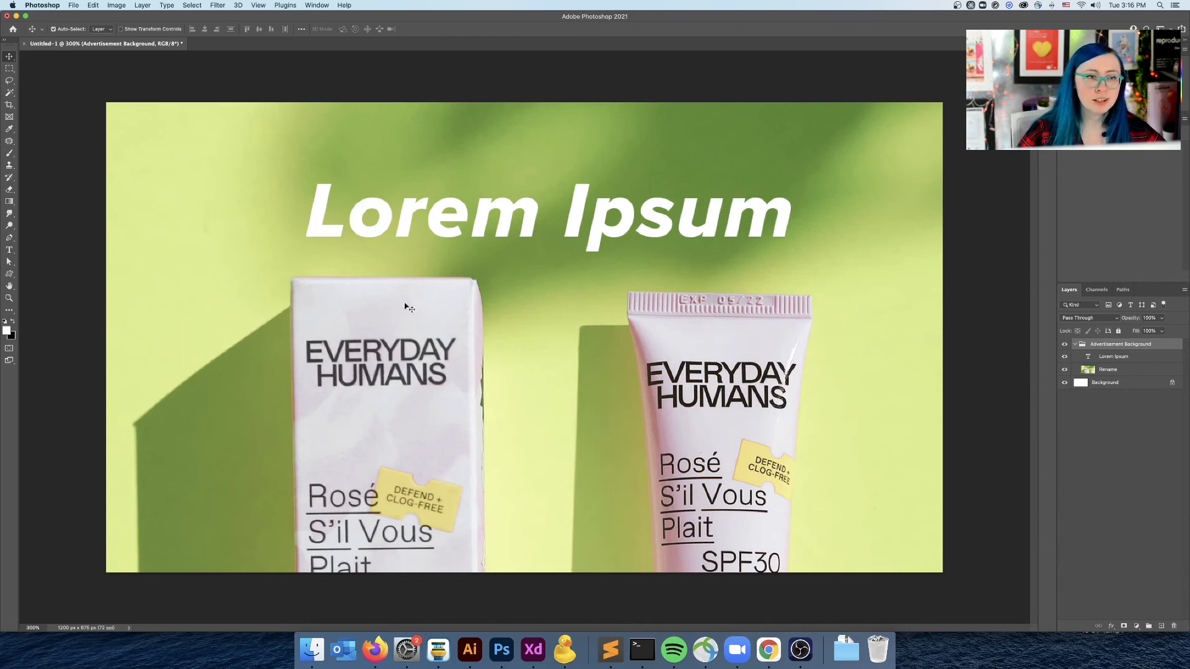
{"action": "left_click_drag", "start_coordinate": [660, 131], "coordinate": [716, 239]}
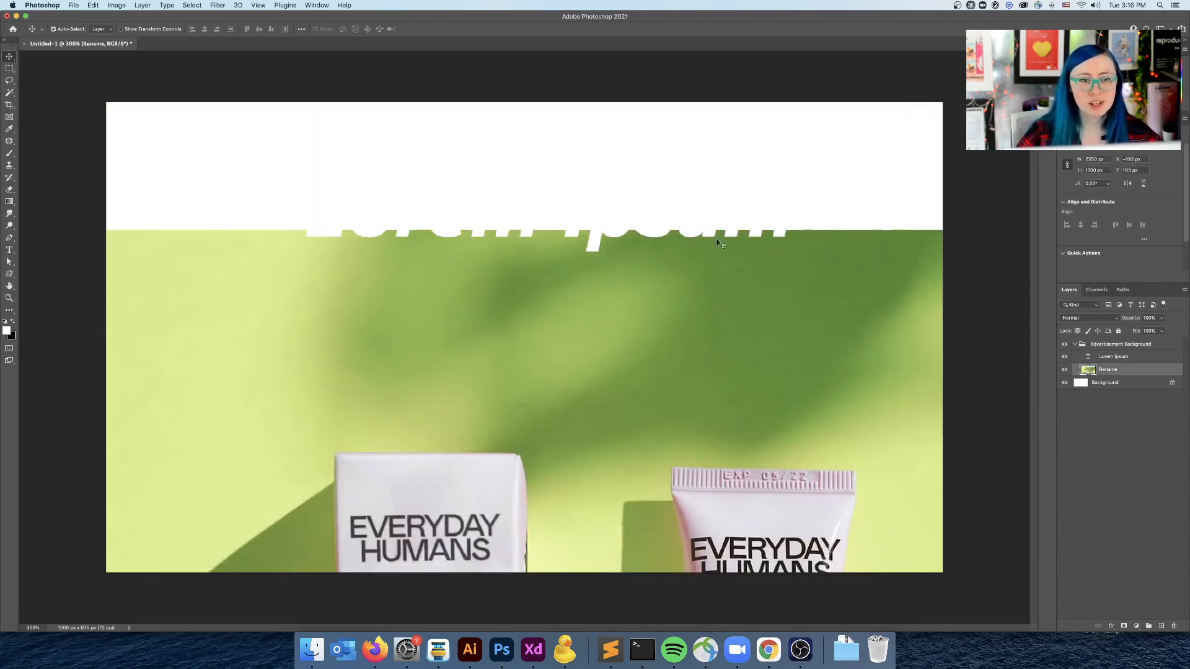
{"action": "left_click_drag", "start_coordinate": [591, 236], "coordinate": [486, 343]}
{"action": "left_click_drag", "start_coordinate": [610, 343], "coordinate": [715, 393]}
{"action": "key", "text": "alt"}
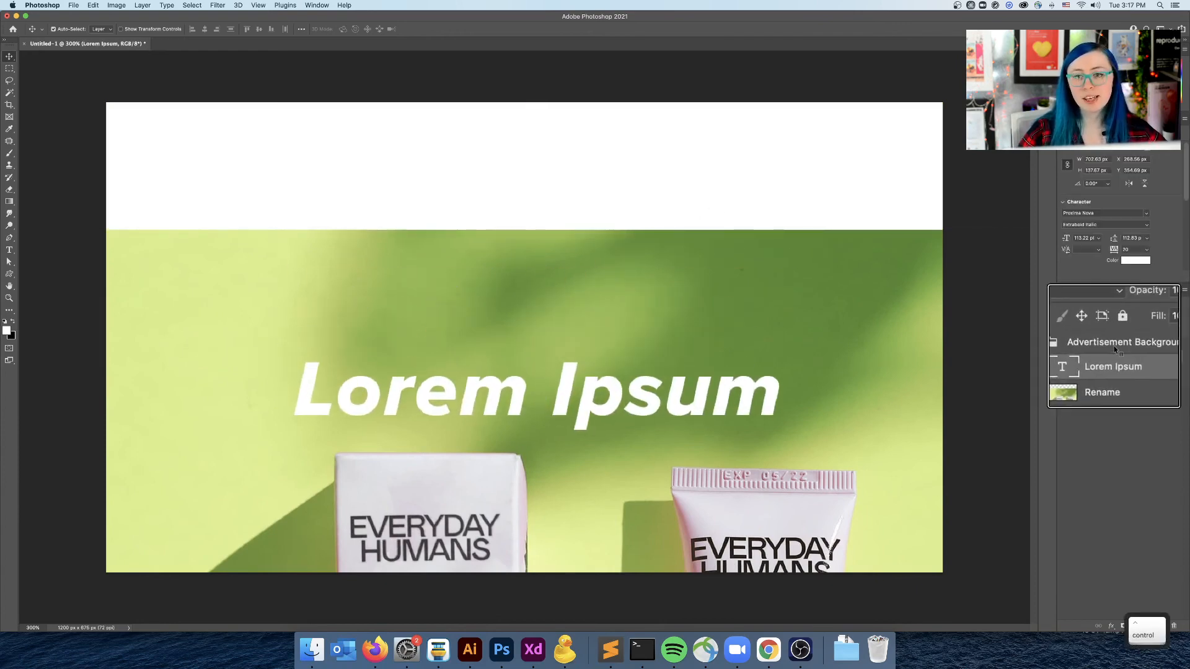
{"action": "key", "text": "super+z"}
{"action": "key", "text": "super+z"}
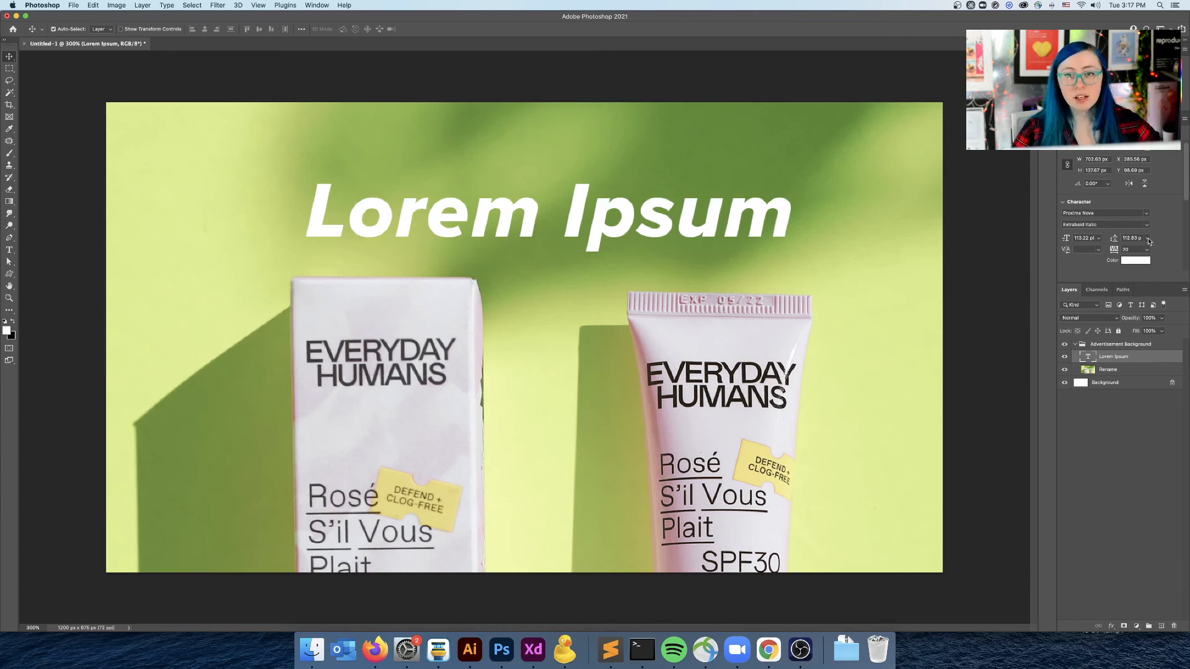
Preview Arial Black on the Lorem Ipsum text, keep Proxima Nova, and set the font style to Italic.
{"action": "scroll", "coordinate": [1111, 222], "scroll_direction": "up", "scroll_amount": 3}
{"action": "scroll", "coordinate": [1071, 219], "scroll_direction": "down", "scroll_amount": 3}
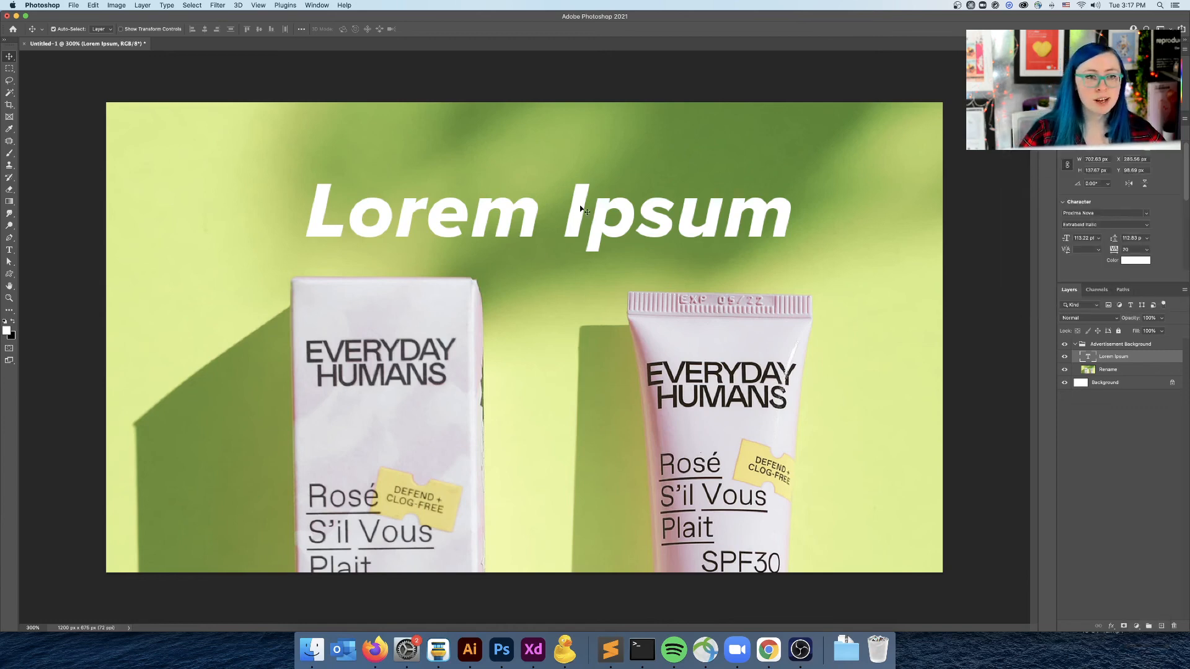
{"action": "left_click", "coordinate": [1094, 217]}
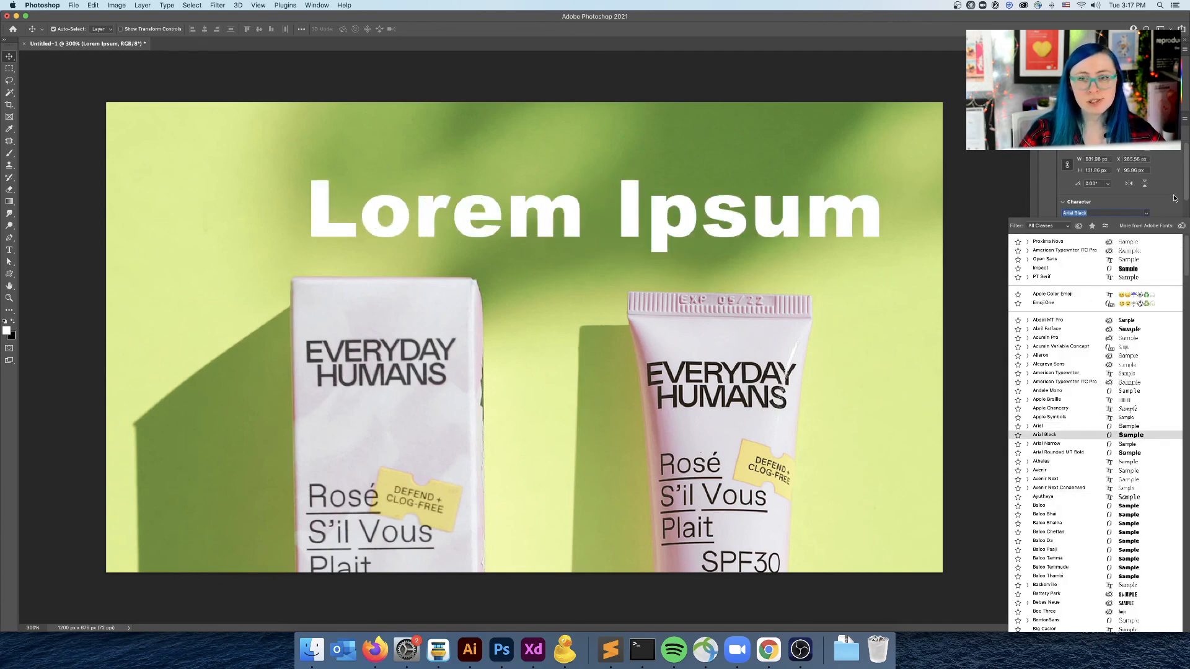
{"action": "key", "text": "Escape"}
{"action": "left_click", "coordinate": [1148, 225]}
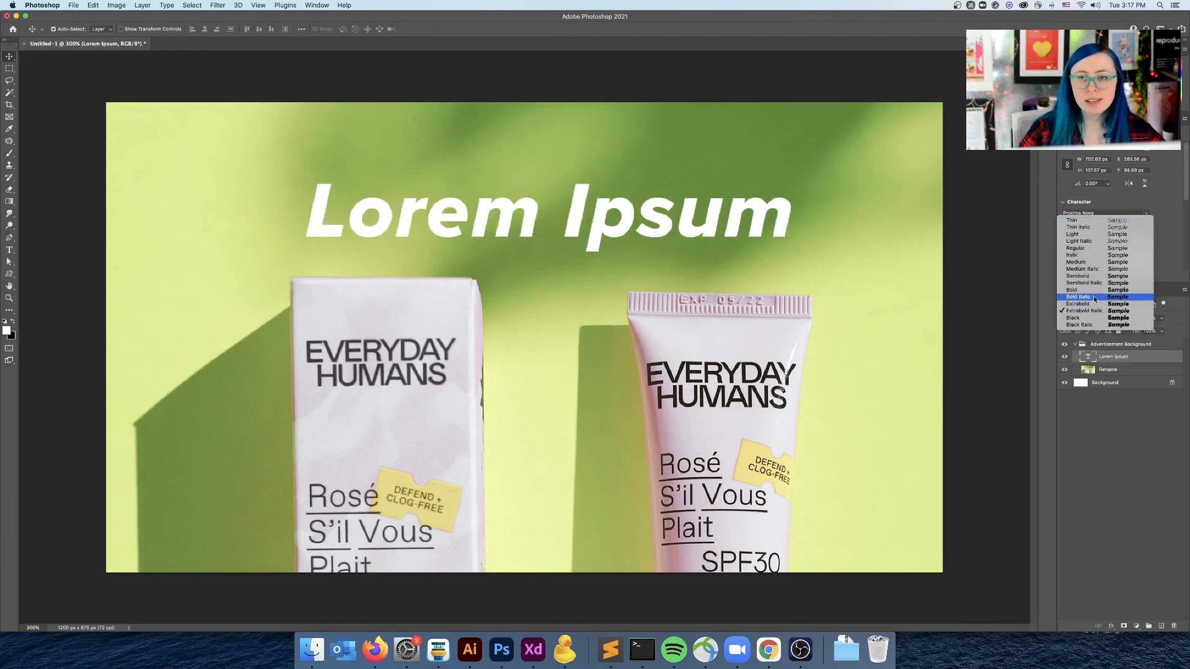
{"action": "left_click", "coordinate": [1096, 256]}
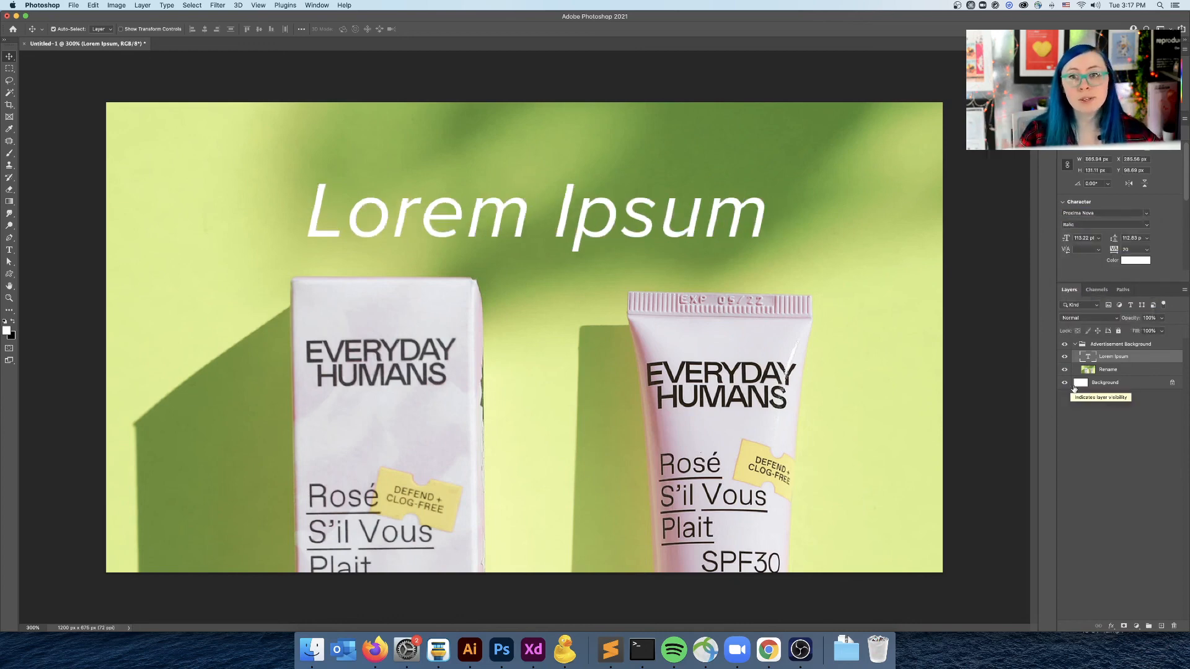
{"action": "scroll", "coordinate": [1131, 234], "scroll_direction": "up", "scroll_amount": 2}
{"action": "scroll", "coordinate": [1131, 233], "scroll_direction": "down", "scroll_amount": 2}
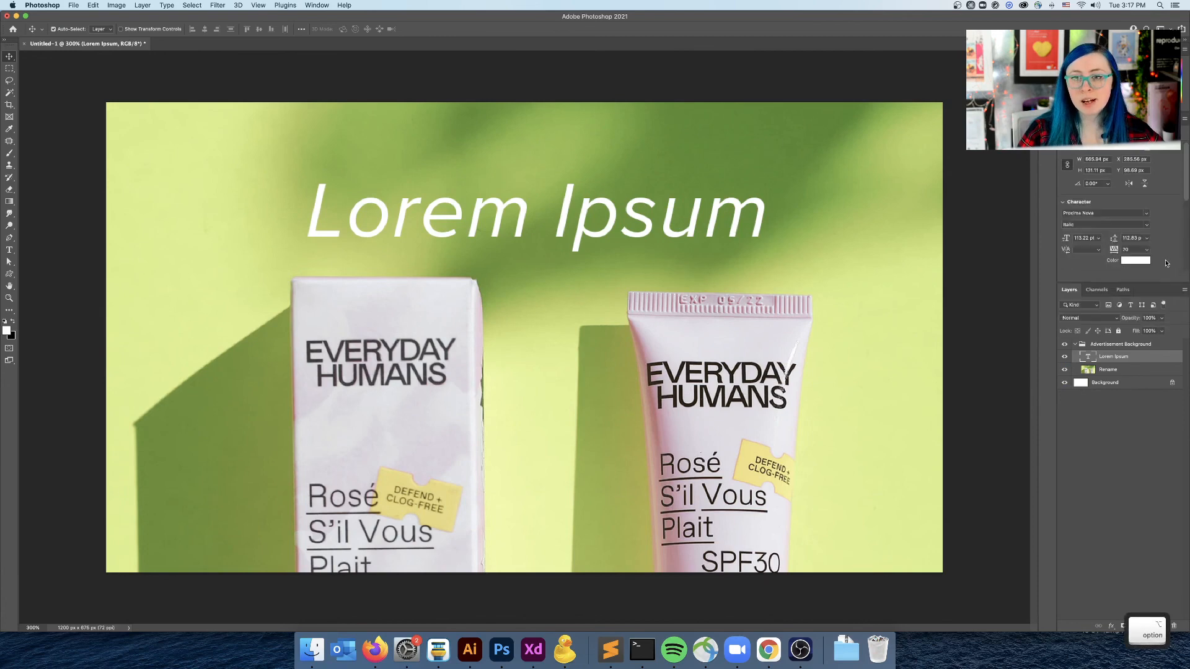
{"action": "scroll", "coordinate": [1136, 248], "scroll_direction": "up", "scroll_amount": 2}
{"action": "scroll", "coordinate": [1139, 255], "scroll_direction": "down", "scroll_amount": 2}
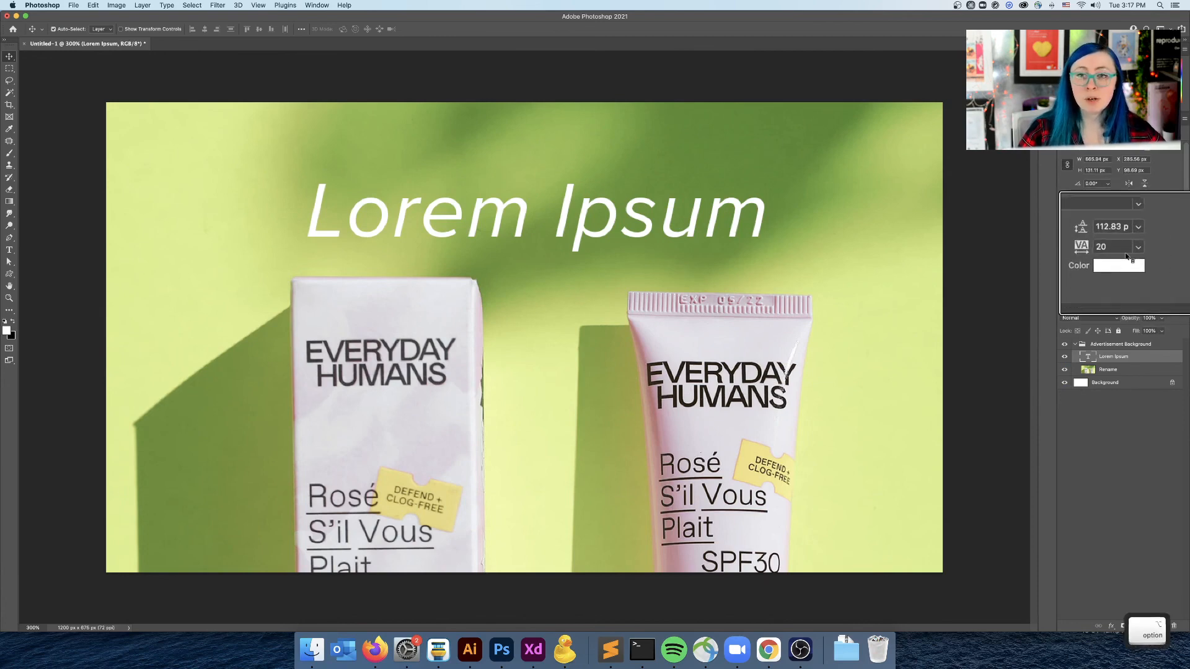
{"action": "scroll", "coordinate": [1122, 236], "scroll_direction": "up", "scroll_amount": 2}
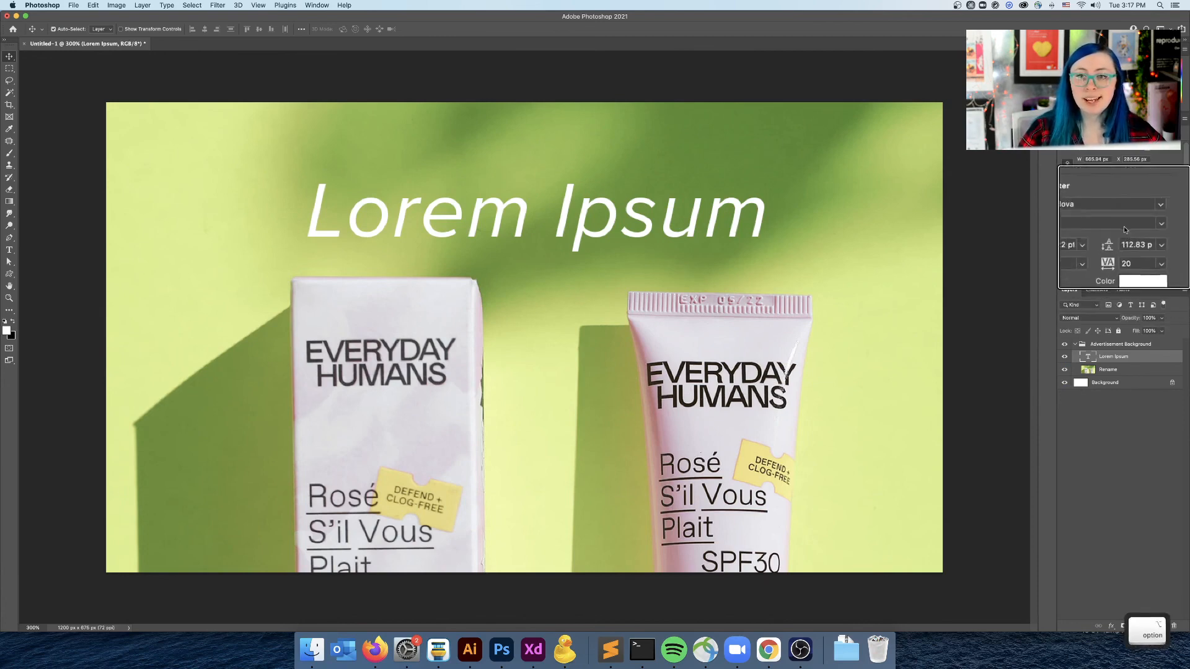
{"action": "scroll", "coordinate": [1124, 229], "scroll_direction": "down", "scroll_amount": 2}
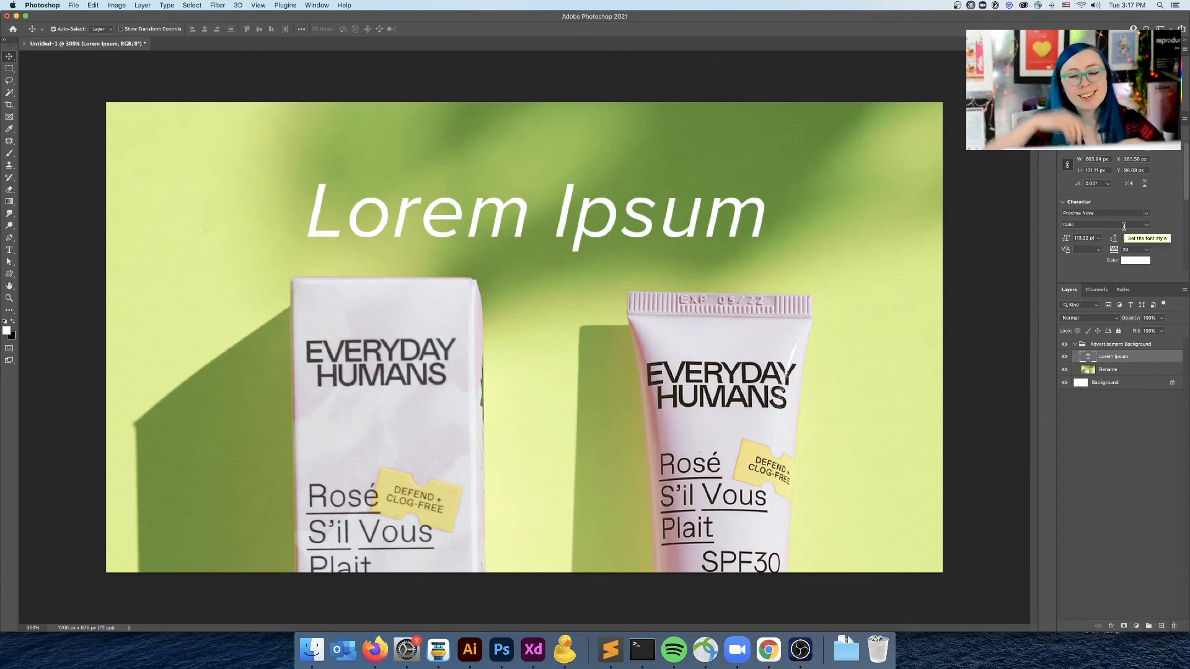